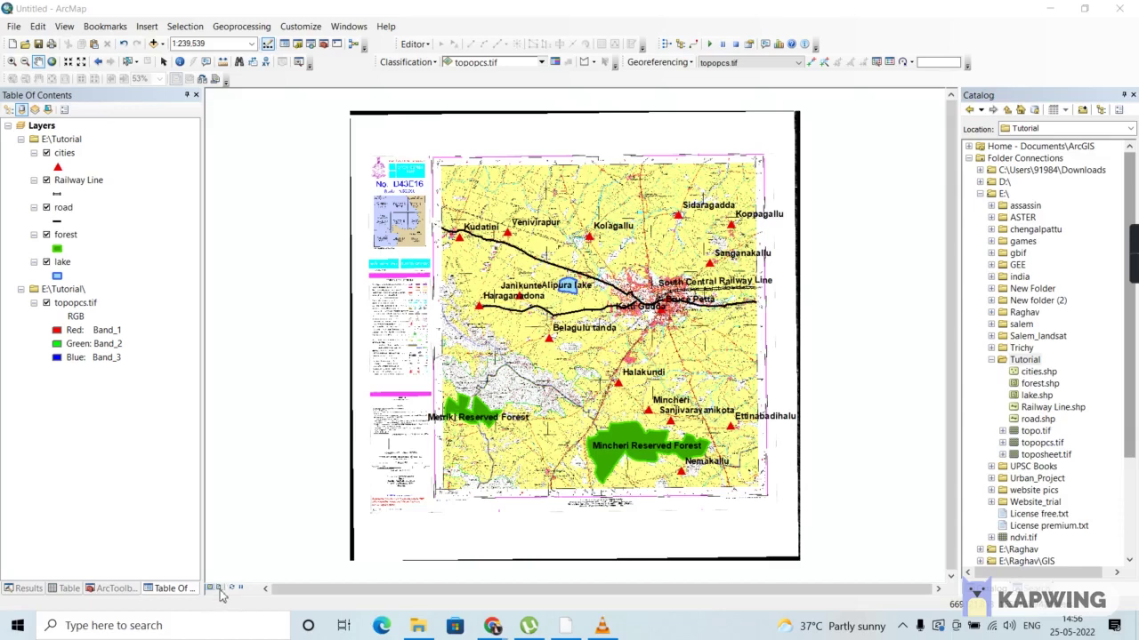
- Switch the map to layout view and set the page's paper size to A4
{"action": "left_click", "coordinate": [220, 590]}
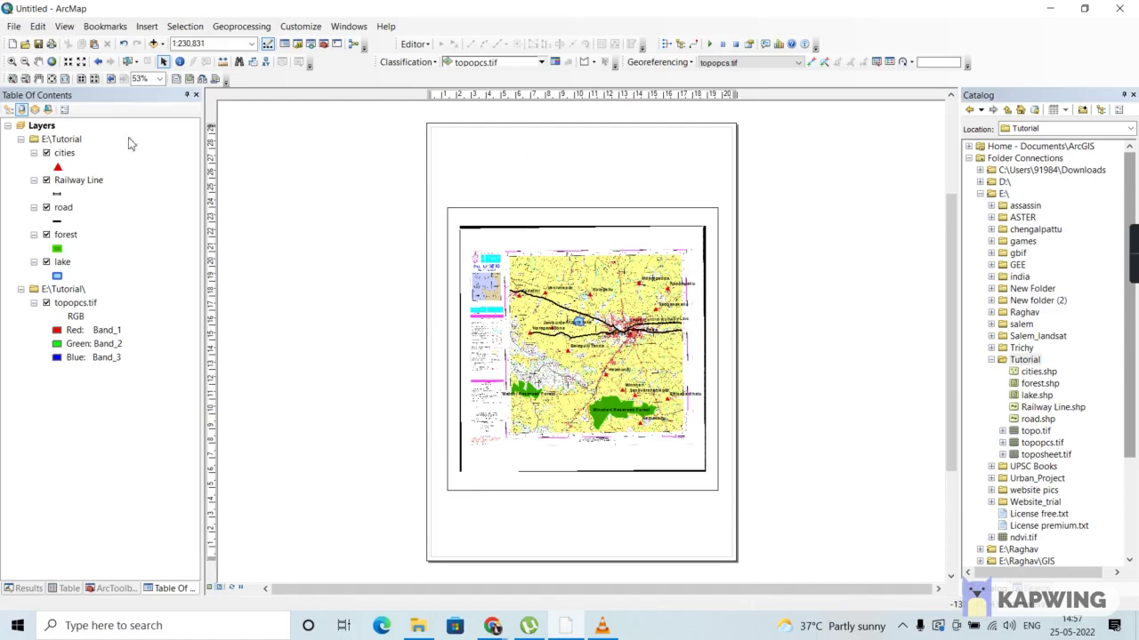
{"action": "left_click", "coordinate": [13, 28]}
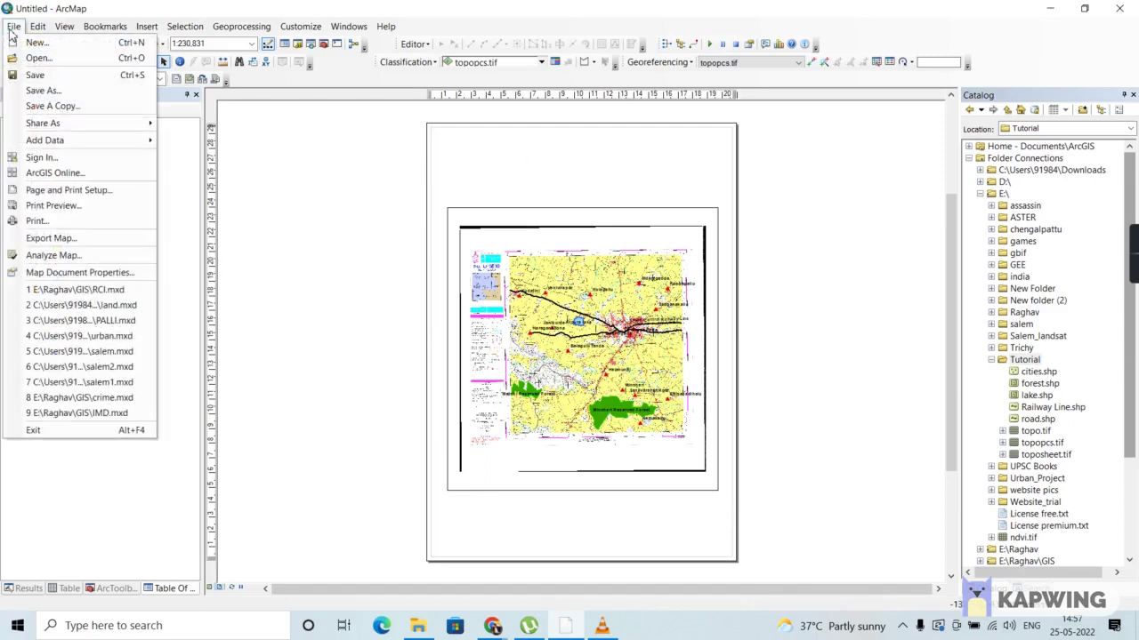
{"action": "left_click", "coordinate": [74, 191]}
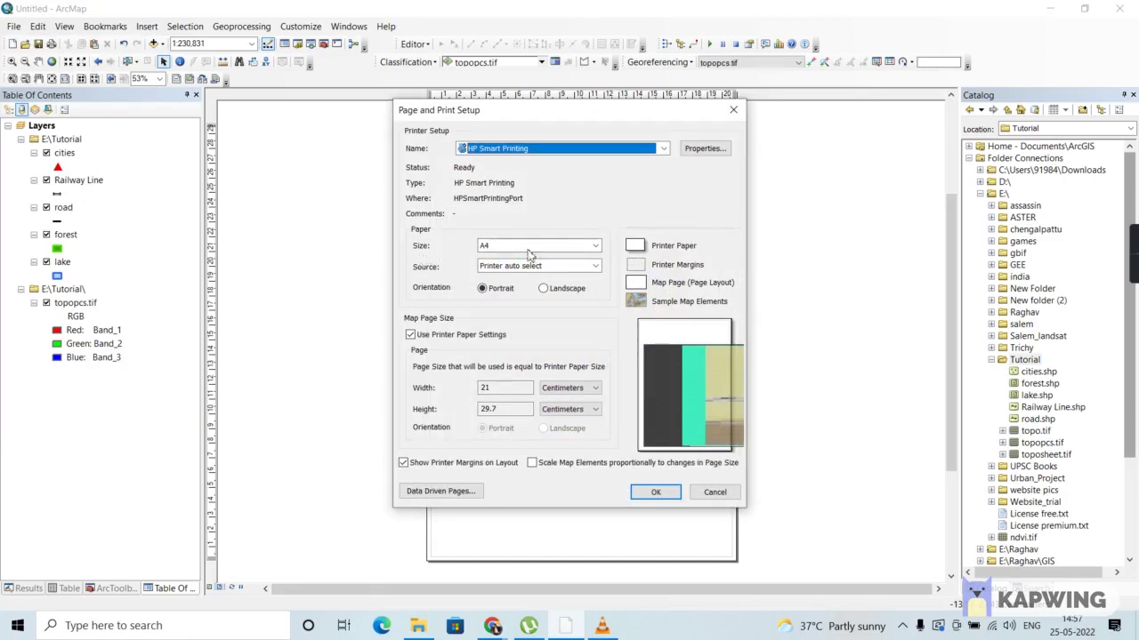
{"action": "left_click", "coordinate": [595, 247]}
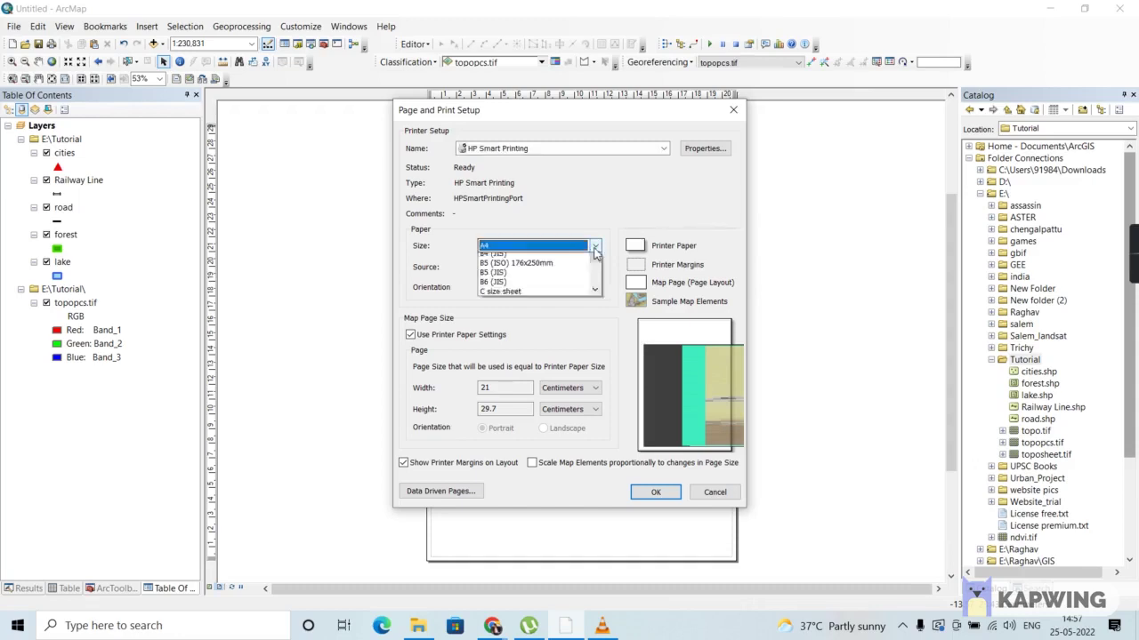
{"action": "left_click", "coordinate": [595, 262]}
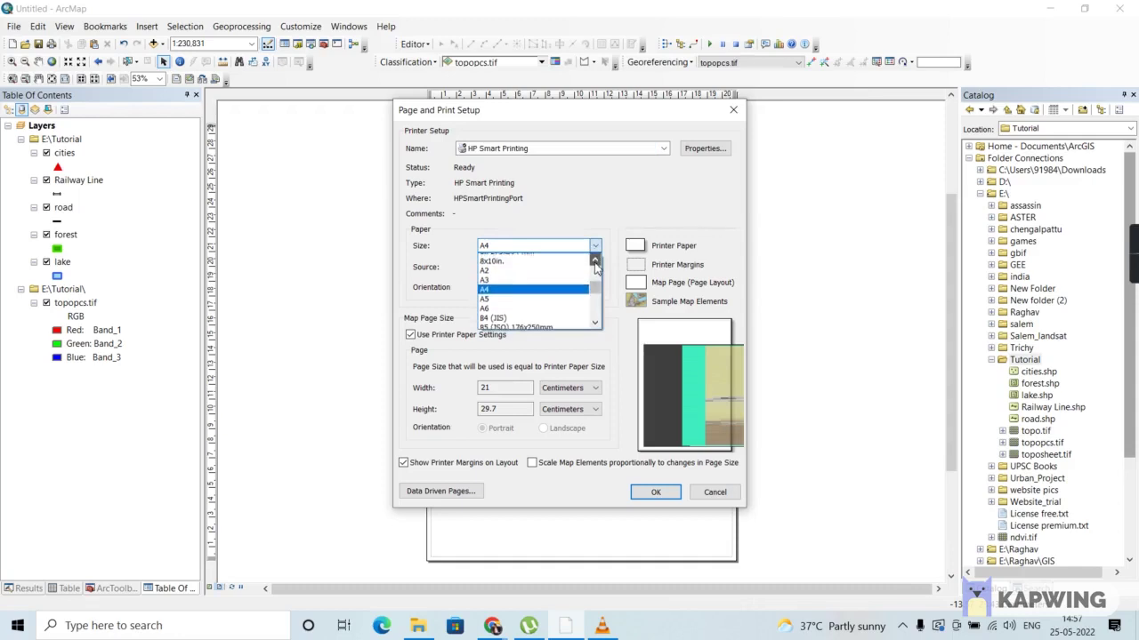
{"action": "left_click", "coordinate": [595, 263]}
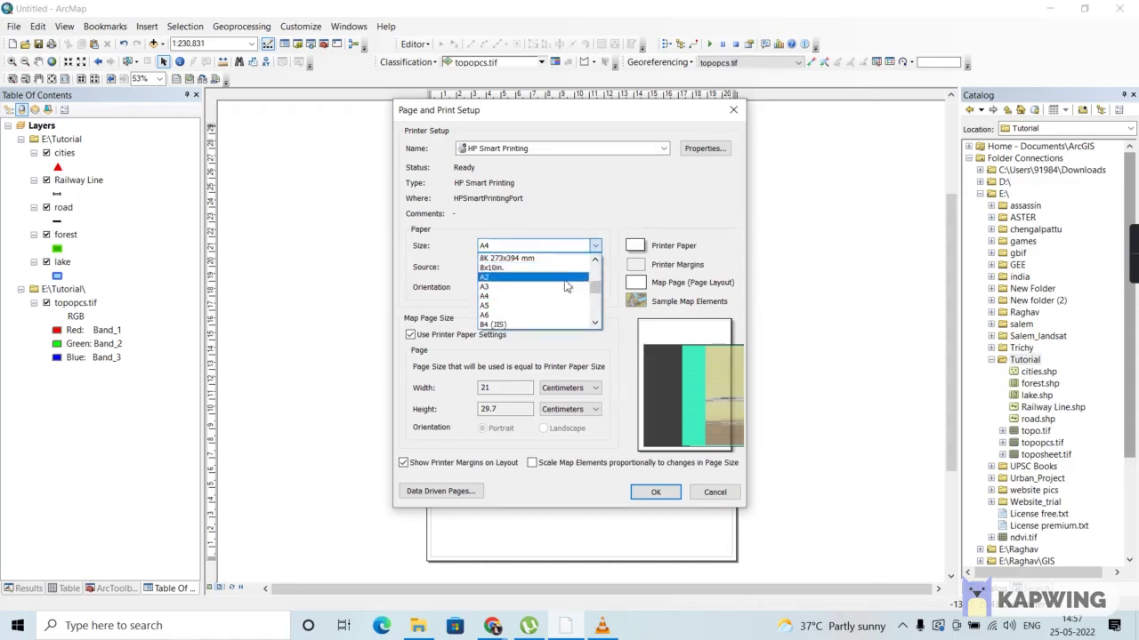
{"action": "left_click", "coordinate": [542, 297]}
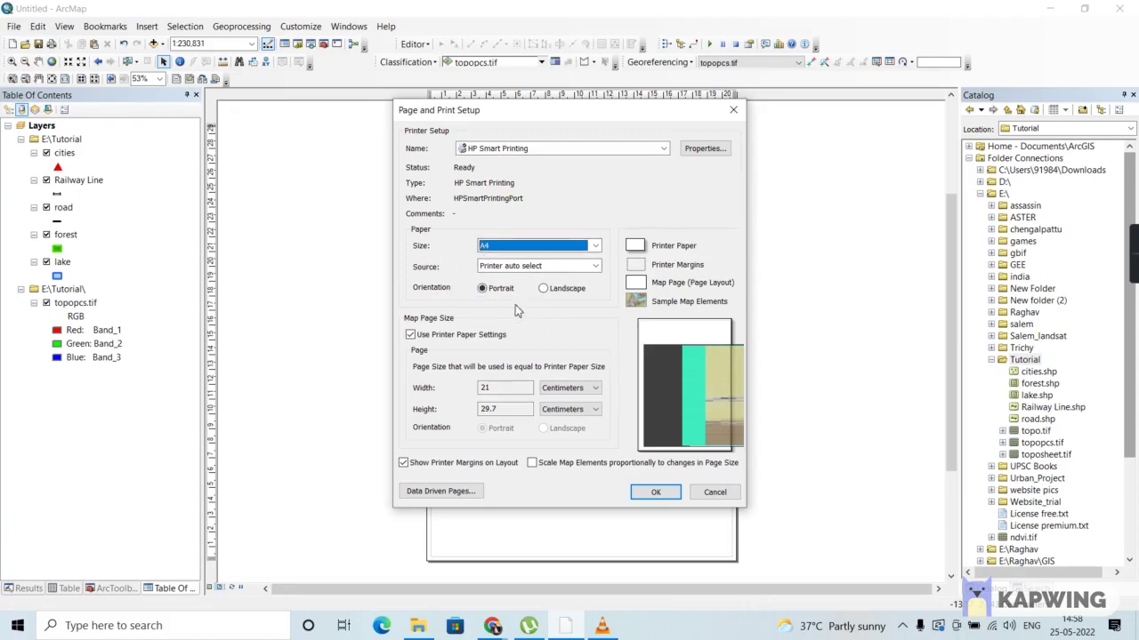
{"action": "left_click", "coordinate": [659, 494]}
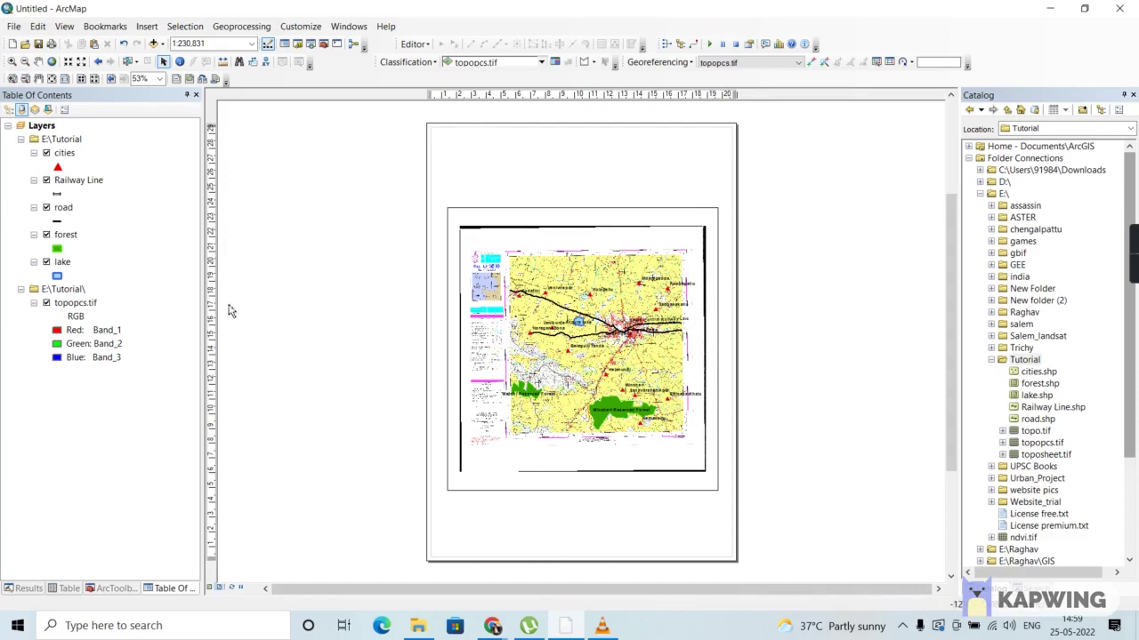
- Insert a neatline placed inside the page margins with a Triple Line border
{"action": "left_click", "coordinate": [145, 28]}
{"action": "left_click", "coordinate": [143, 34]}
{"action": "left_click", "coordinate": [144, 28]}
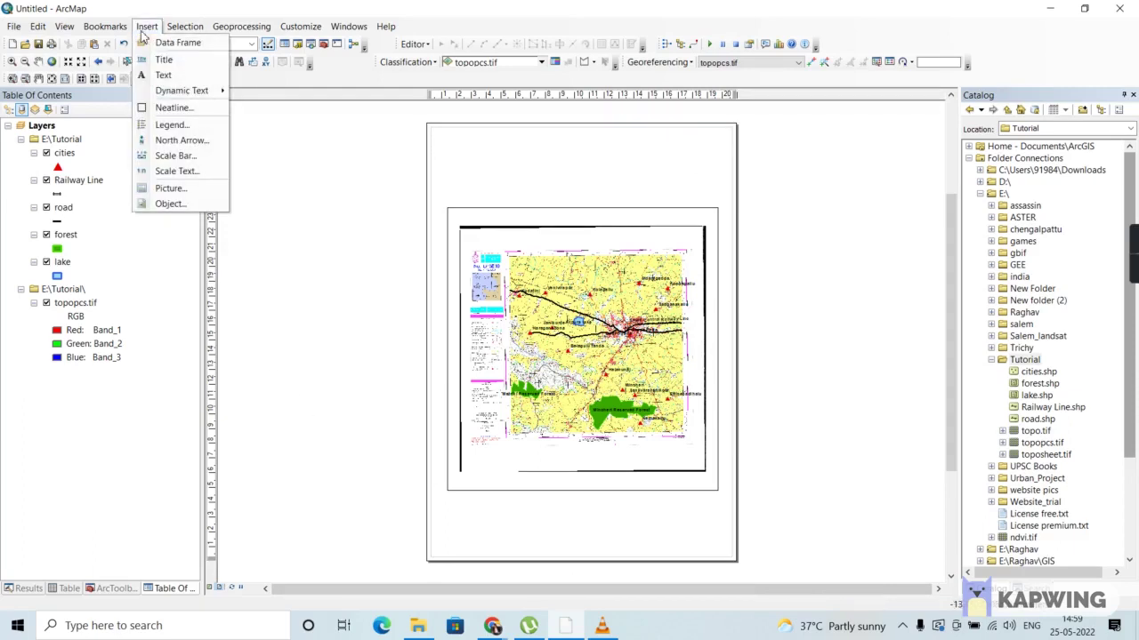
{"action": "left_click", "coordinate": [176, 109]}
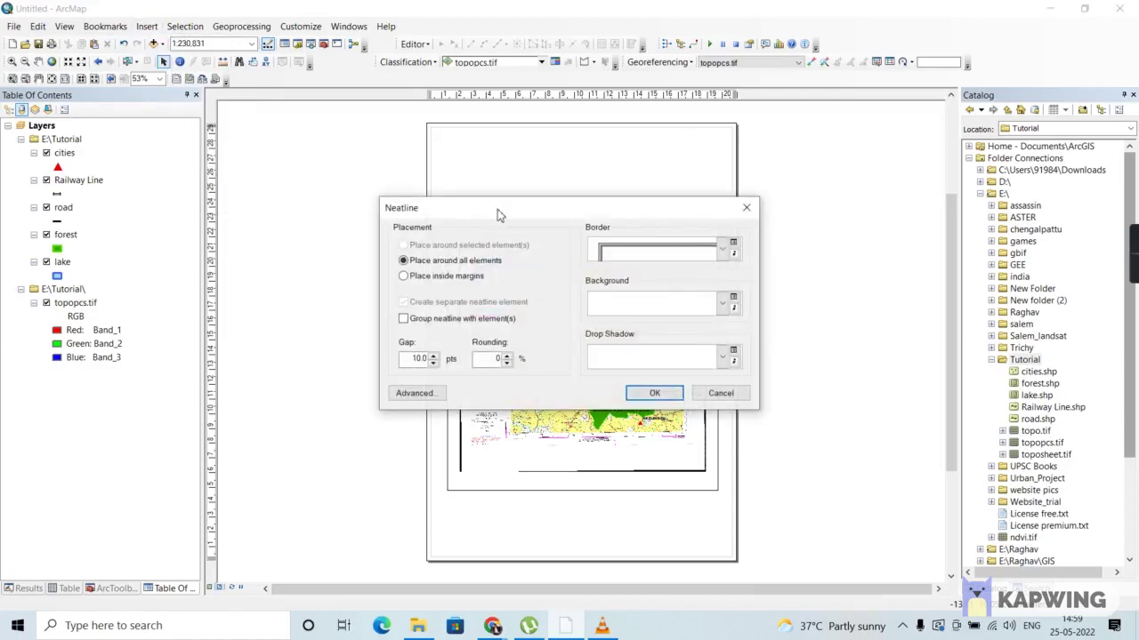
{"action": "left_click_drag", "start_coordinate": [498, 215], "coordinate": [804, 174]}
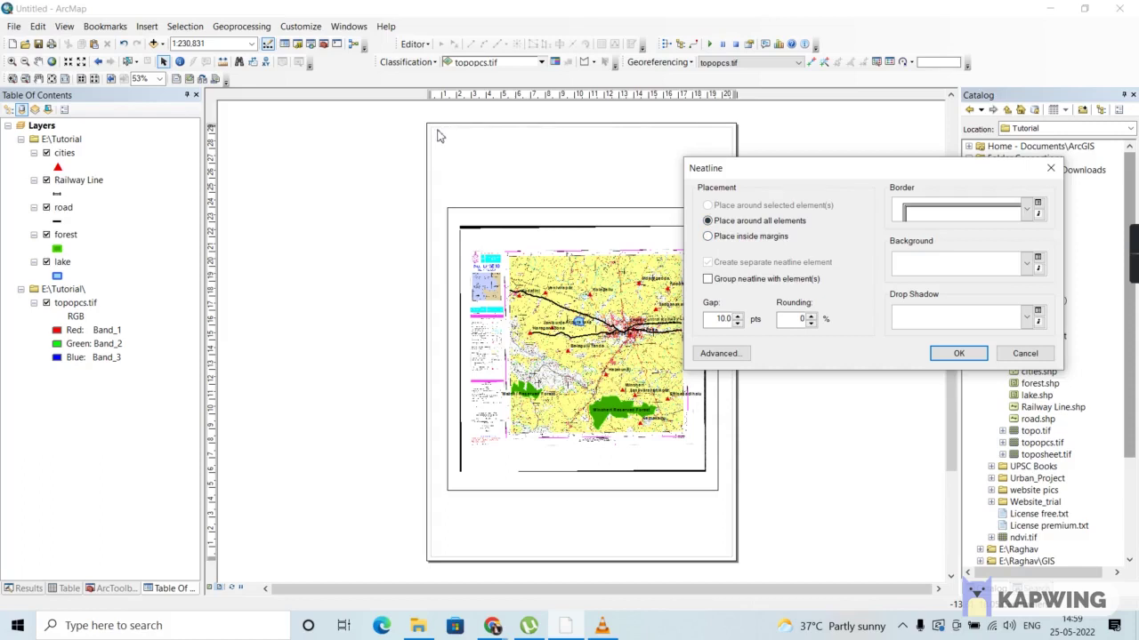
{"action": "left_click", "coordinate": [707, 237]}
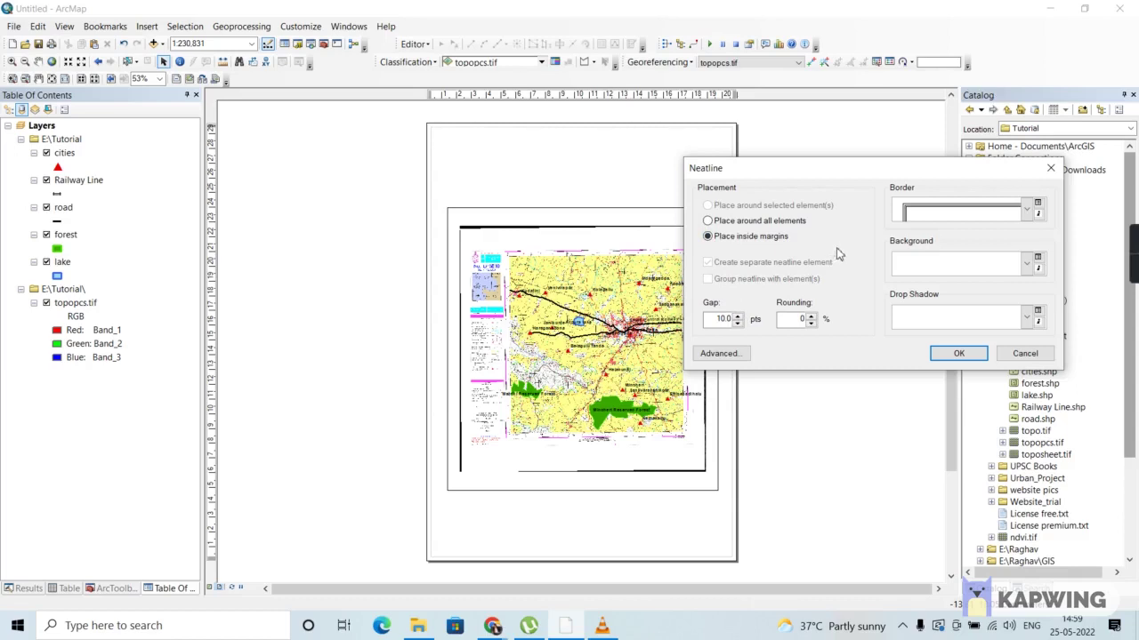
{"action": "left_click_drag", "start_coordinate": [812, 174], "coordinate": [612, 149]}
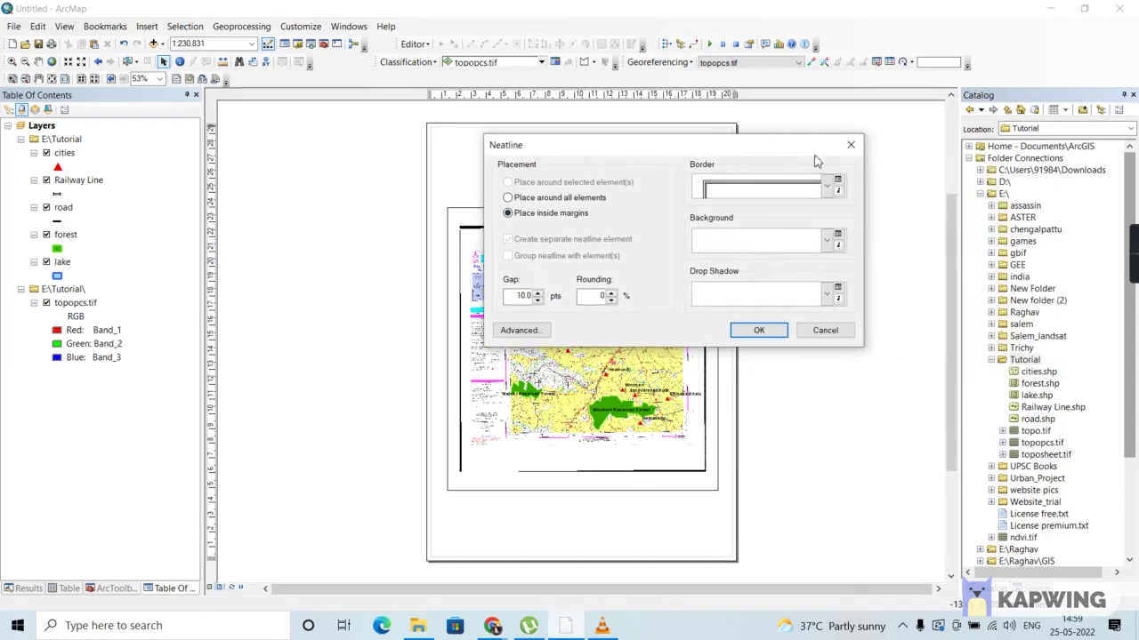
{"action": "left_click", "coordinate": [826, 189]}
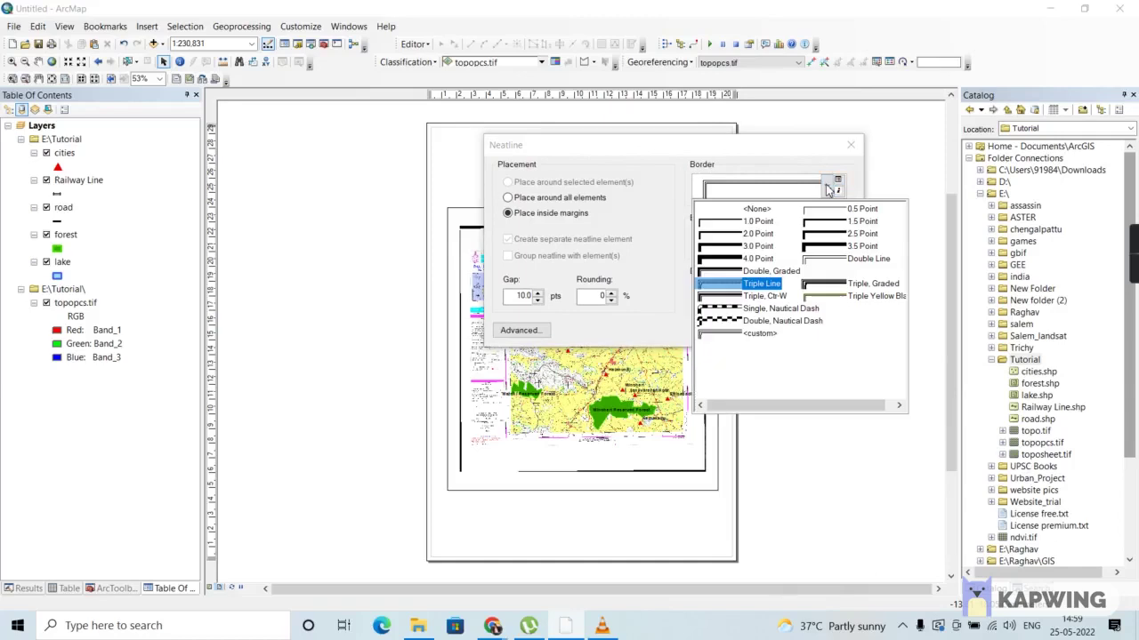
{"action": "left_click", "coordinate": [770, 284]}
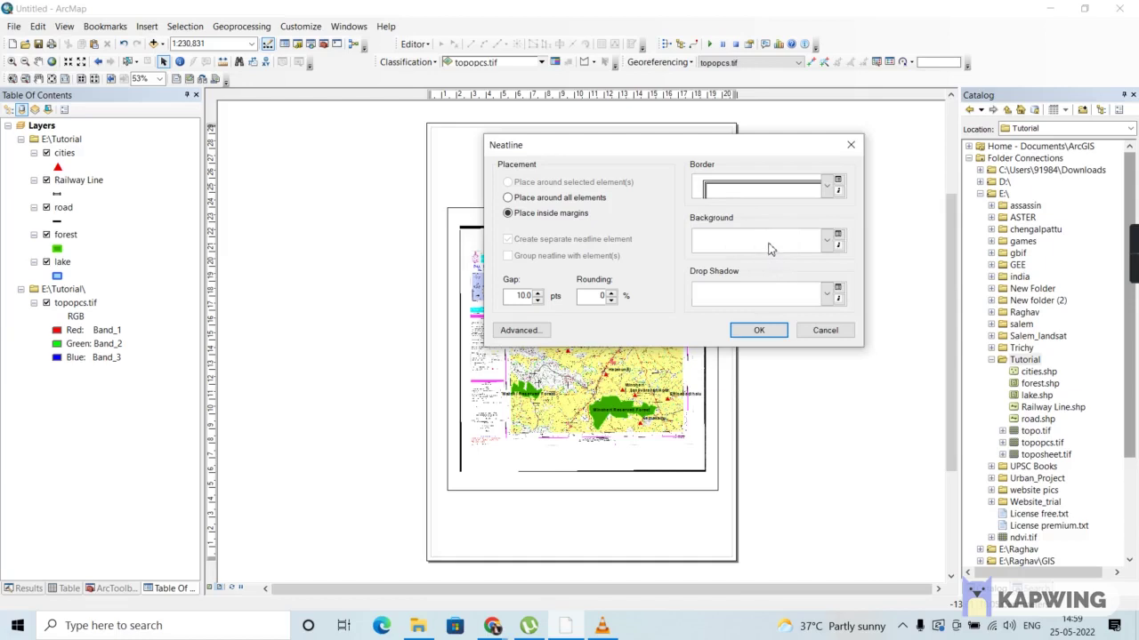
{"action": "left_click_drag", "start_coordinate": [656, 151], "coordinate": [910, 153]}
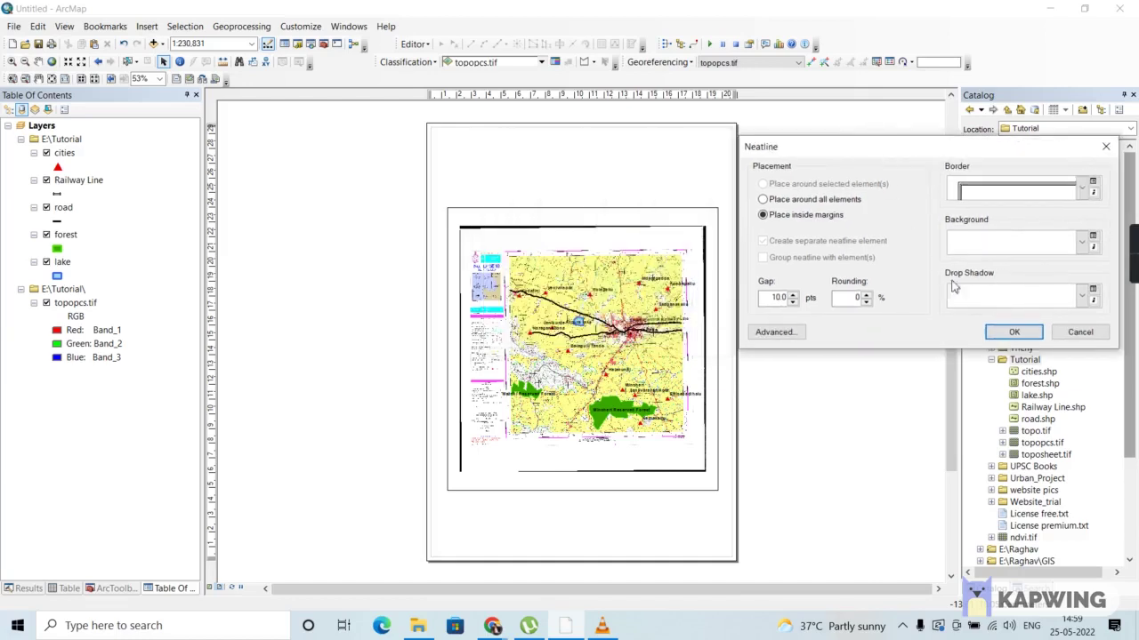
{"action": "left_click", "coordinate": [998, 336]}
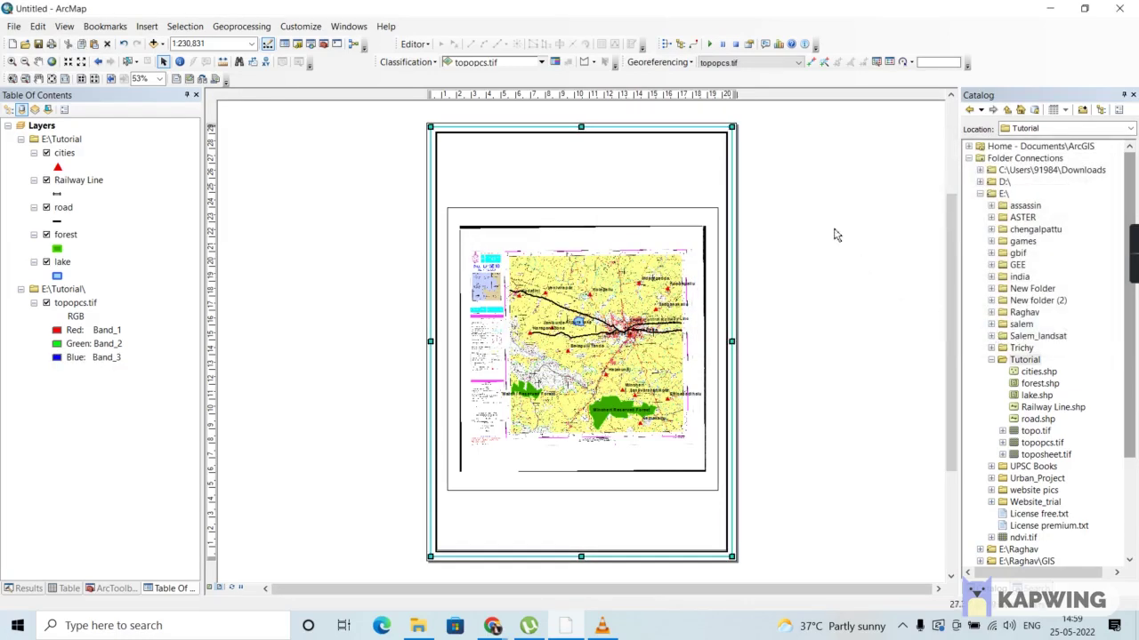
{"action": "left_click", "coordinate": [787, 202]}
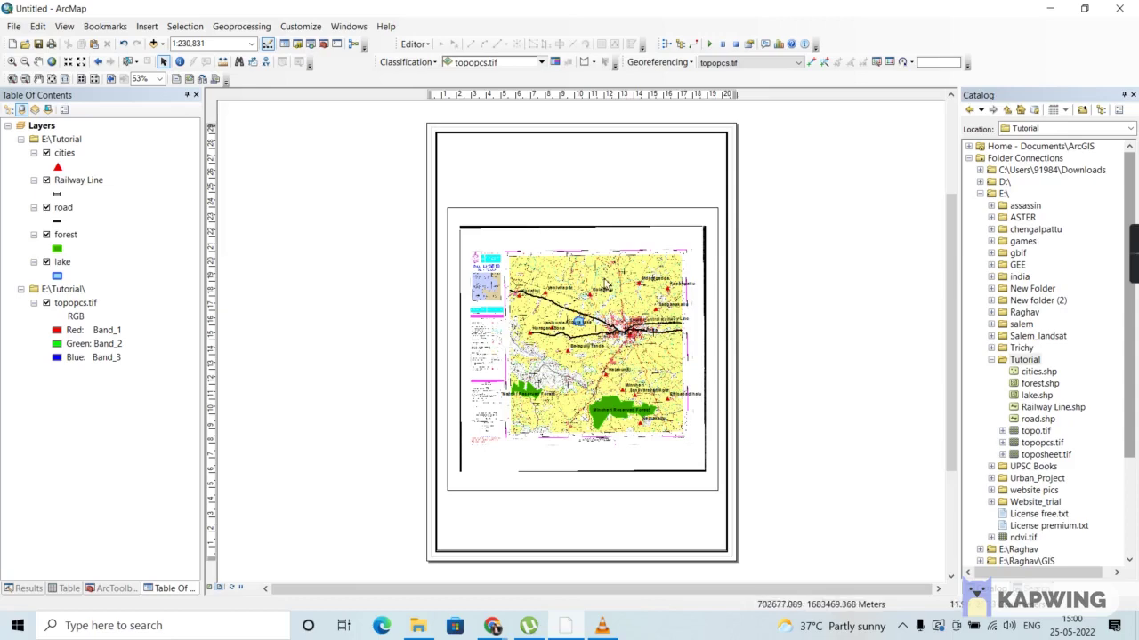
- Start a new graticule that divides the map data frame by meridians and parallels
{"action": "left_click", "coordinate": [605, 283]}
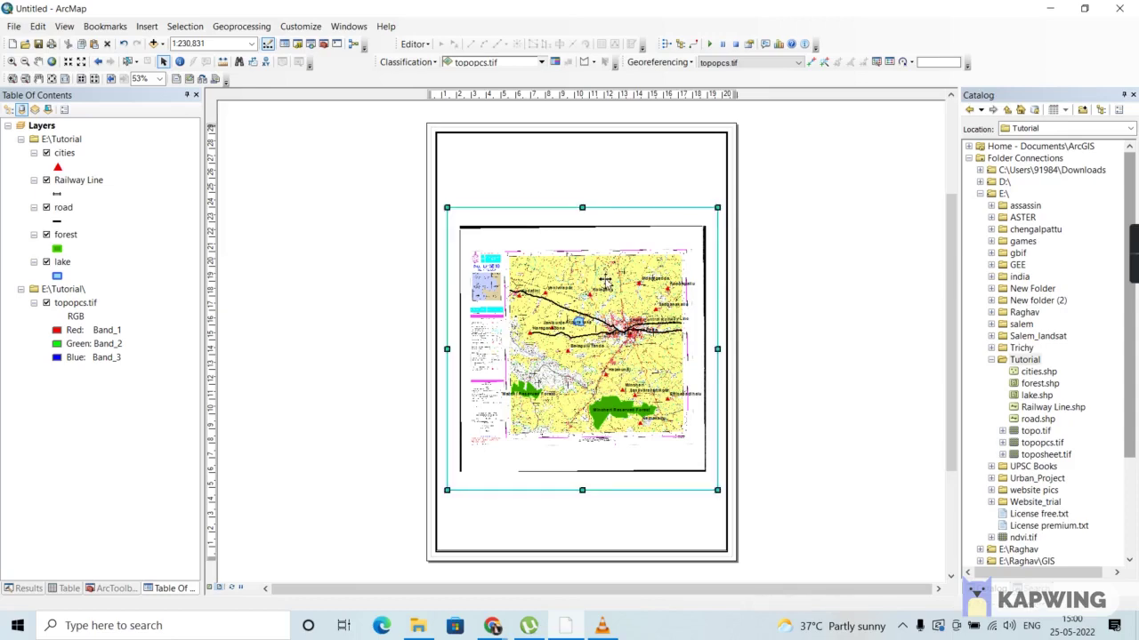
{"action": "right_click", "coordinate": [605, 281]}
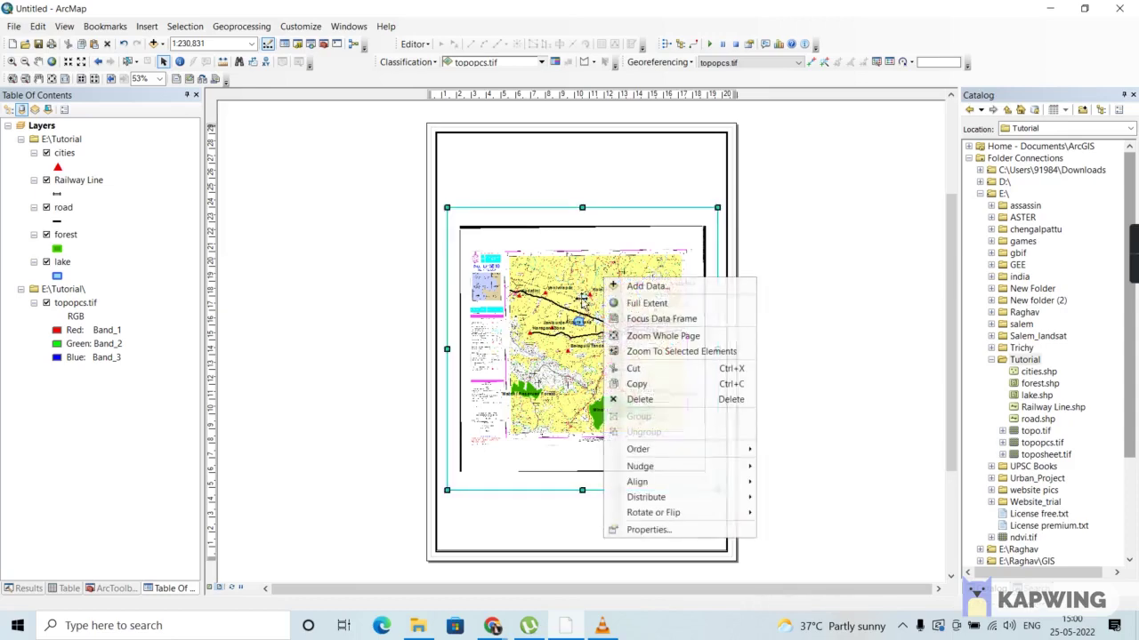
{"action": "left_click", "coordinate": [672, 532]}
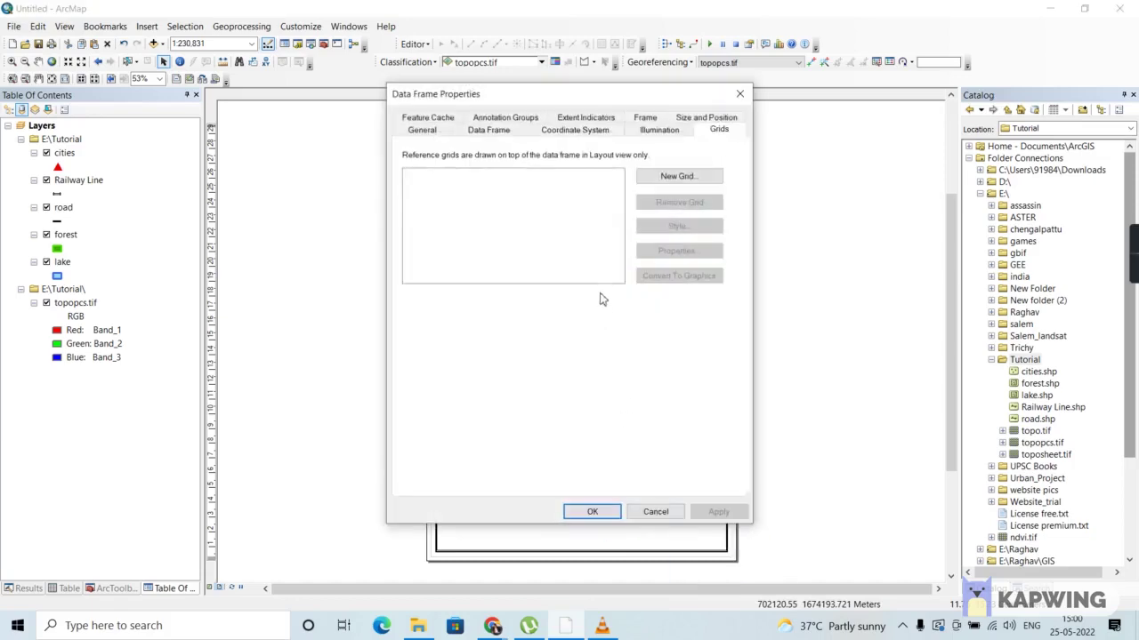
{"action": "left_click", "coordinate": [683, 177]}
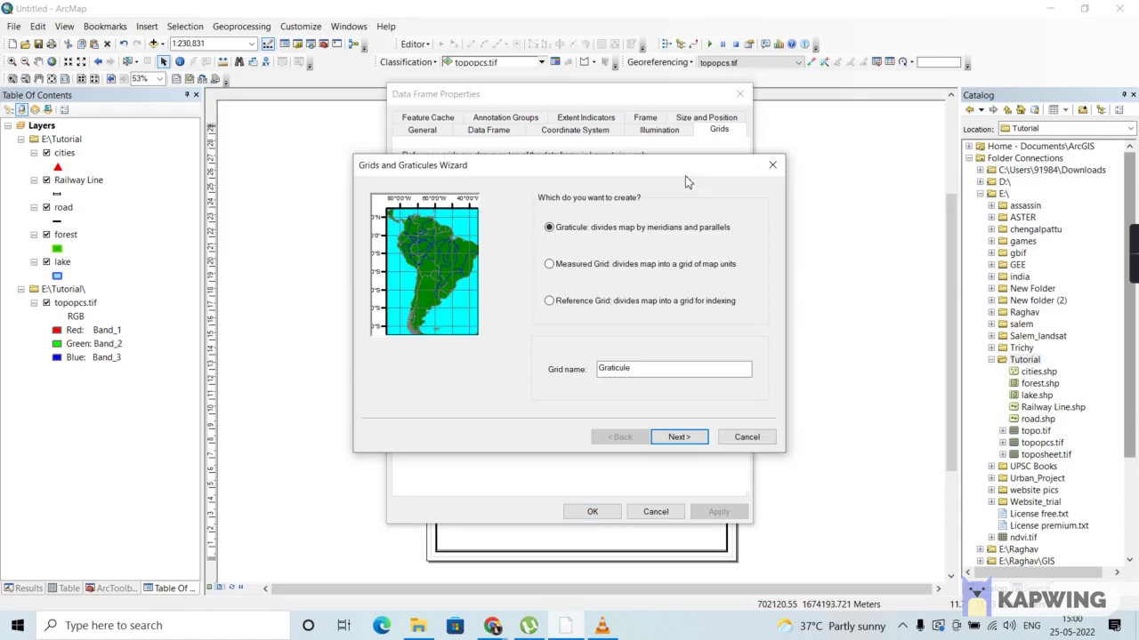
{"action": "left_click", "coordinate": [680, 437]}
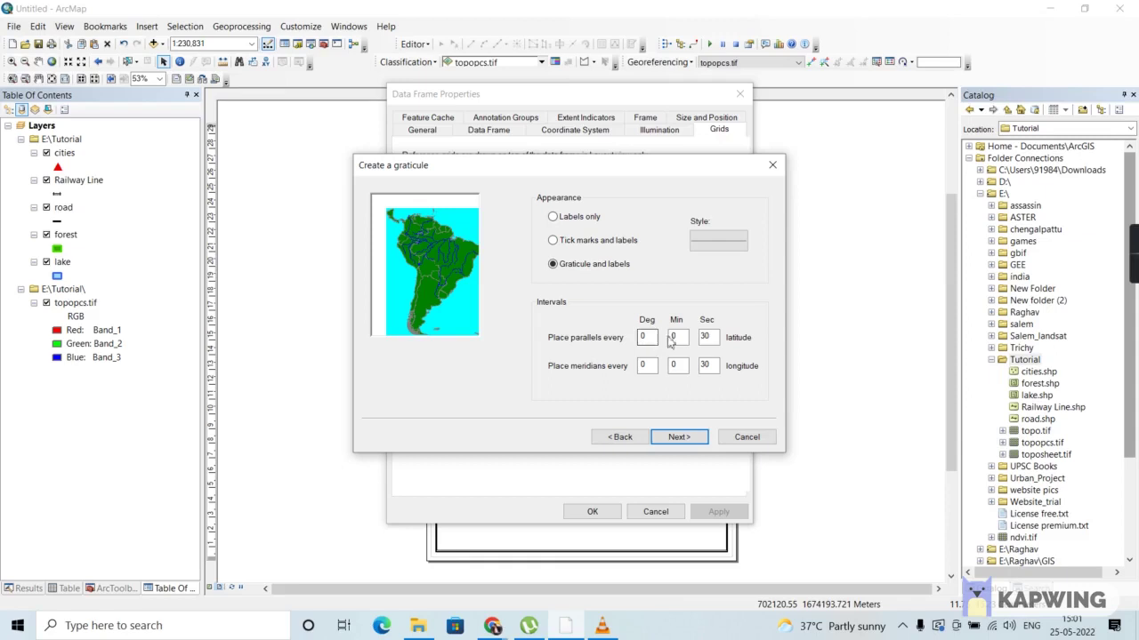
- Set the graticule intervals to 0 degrees, 2 minutes, 0 seconds for both parallels and meridians
{"action": "left_click", "coordinate": [682, 338]}
{"action": "double_click", "coordinate": [682, 338]}
{"action": "key", "text": "BackSpace"}
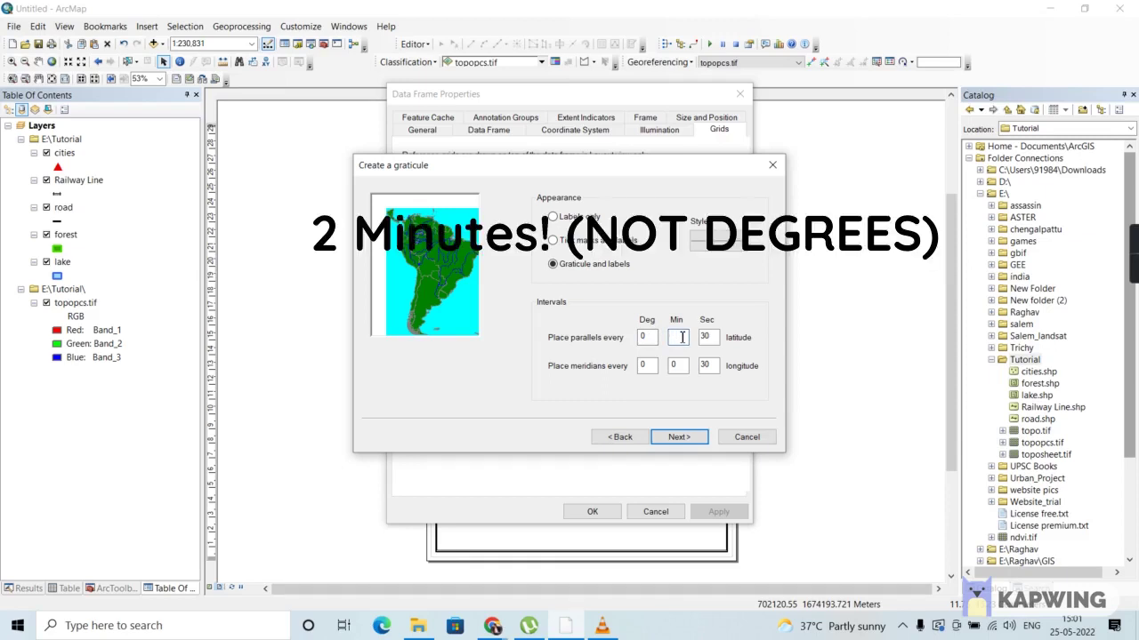
{"action": "type", "text": "2"}
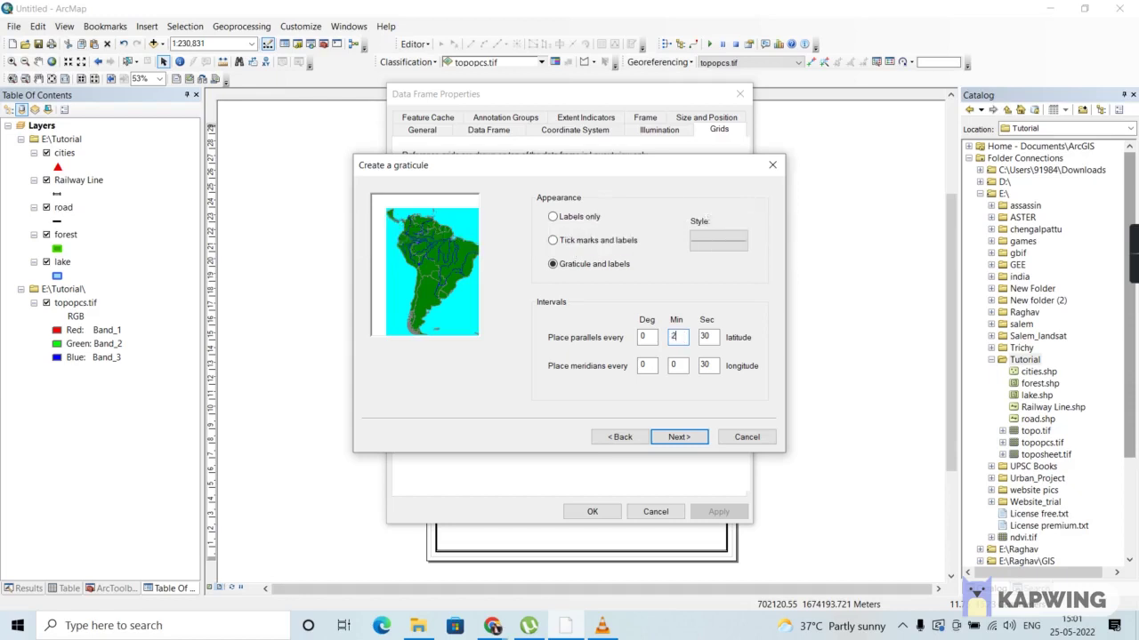
{"action": "key", "text": "Tab"}
{"action": "type", "text": "0"}
{"action": "key", "text": "Tab"}
{"action": "type", "text": "2"}
{"action": "key", "text": "BackSpace"}
{"action": "type", "text": "0"}
{"action": "key", "text": "Tab"}
{"action": "type", "text": "2"}
{"action": "key", "text": "Tab"}
{"action": "type", "text": "0"}
- Finish the graticule with default axes and labels, a simple border at its edge, and storage as a fixed, updating grid
{"action": "left_click", "coordinate": [679, 437]}
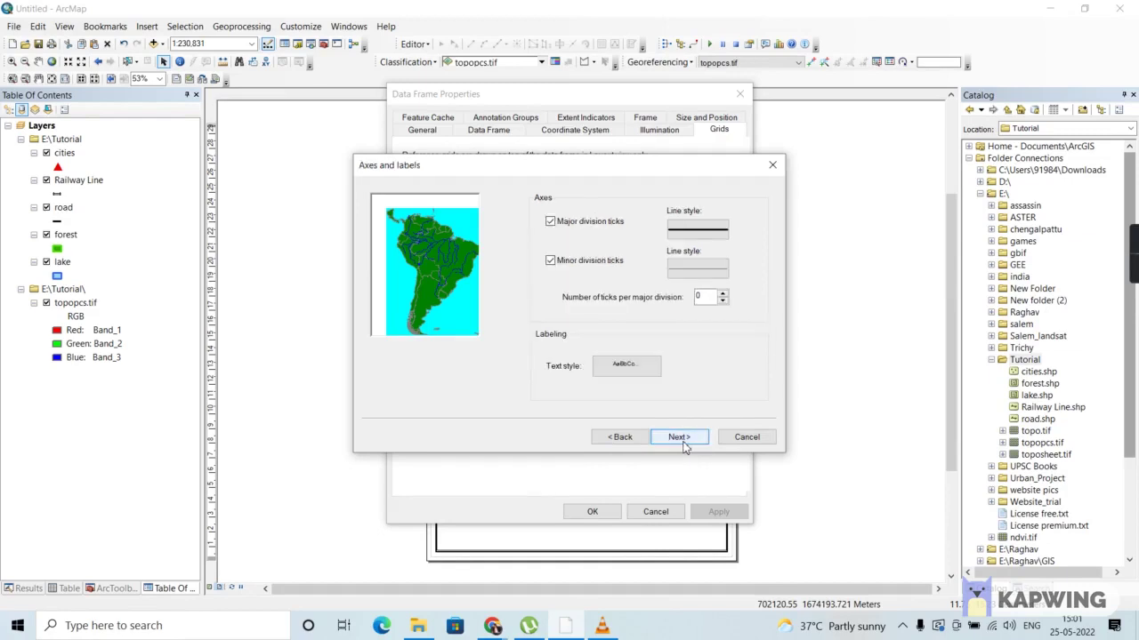
{"action": "left_click", "coordinate": [679, 436]}
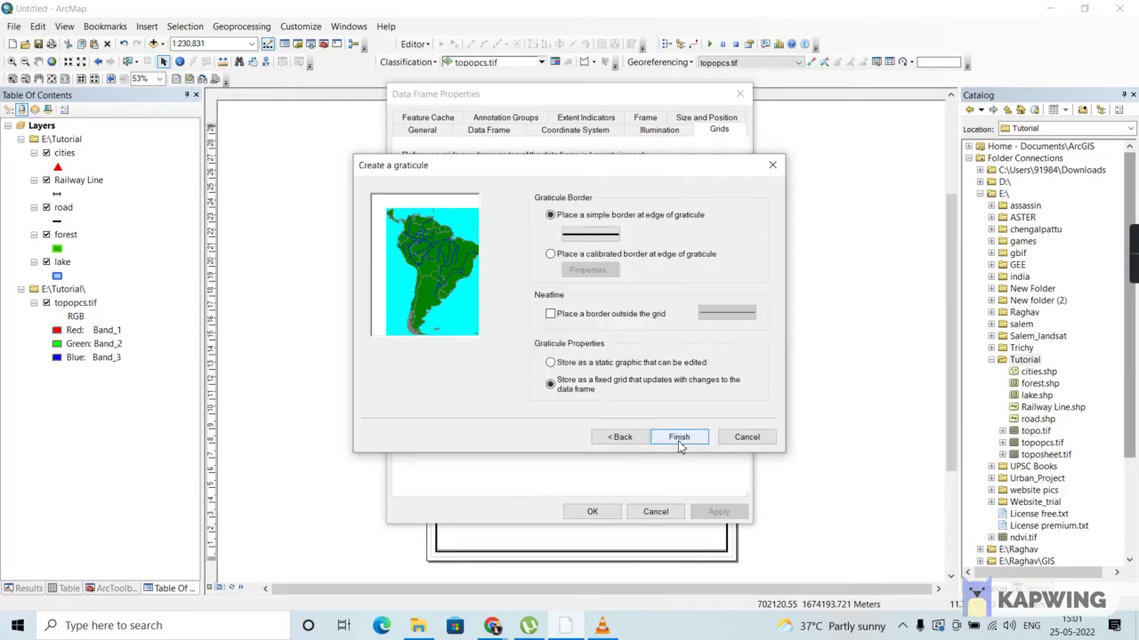
{"action": "left_click", "coordinate": [679, 438]}
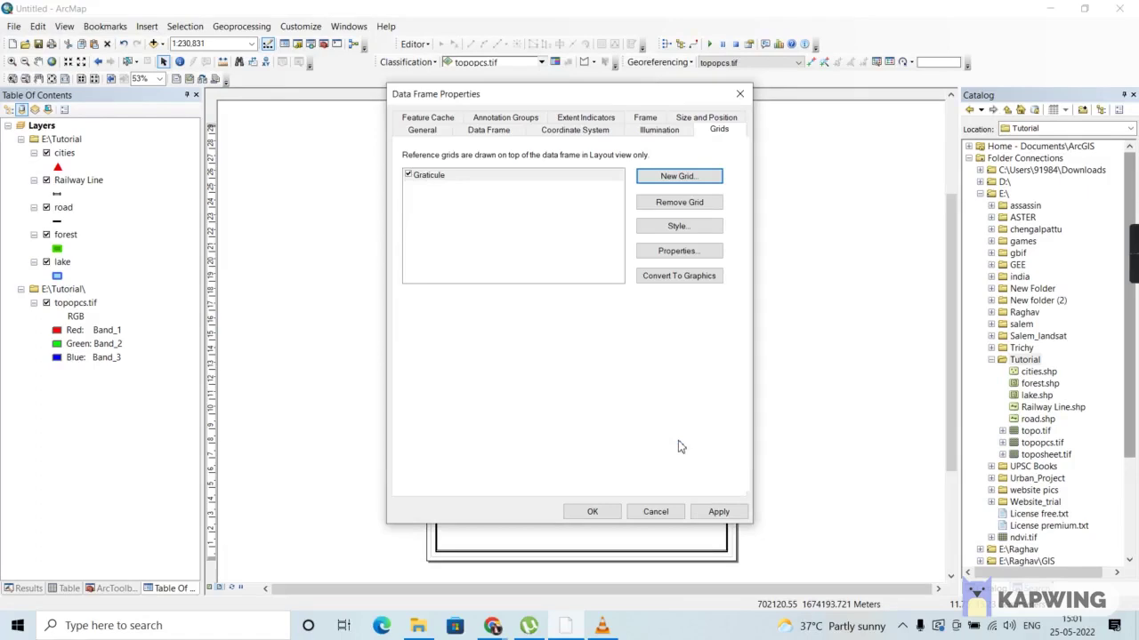
{"action": "left_click", "coordinate": [663, 254]}
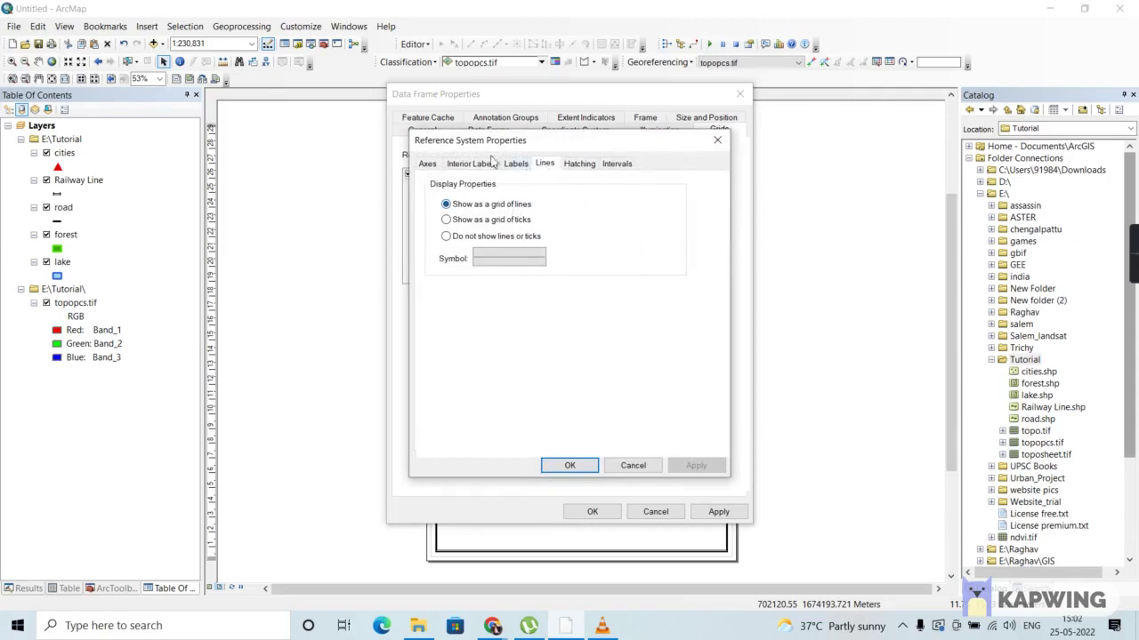
{"action": "left_click_drag", "start_coordinate": [488, 151], "coordinate": [718, 176]}
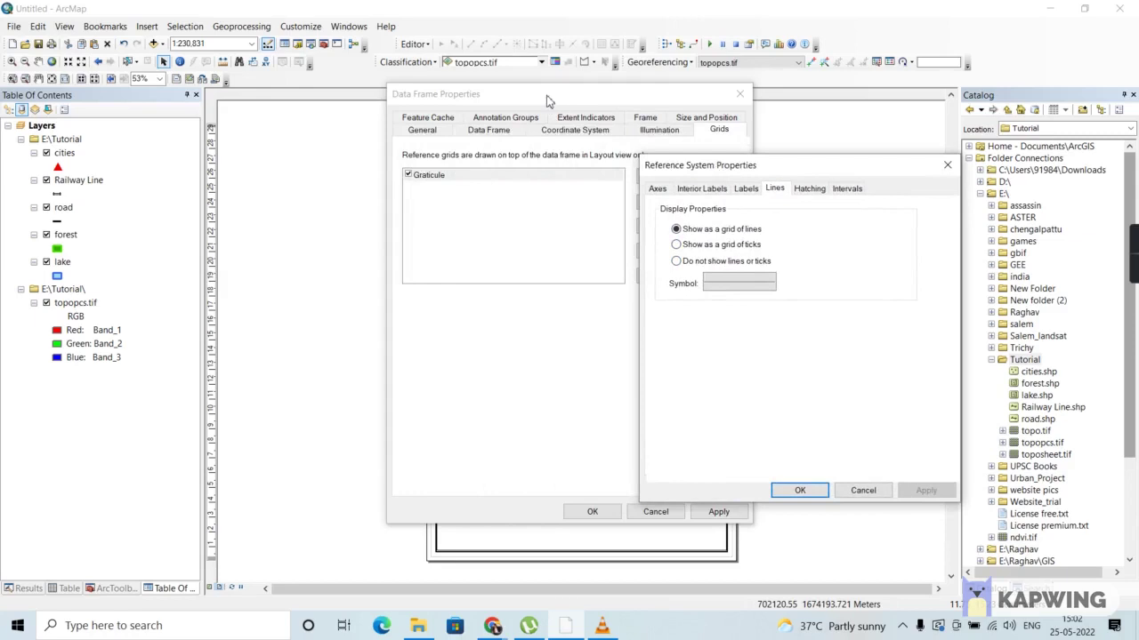
{"action": "left_click", "coordinate": [947, 164]}
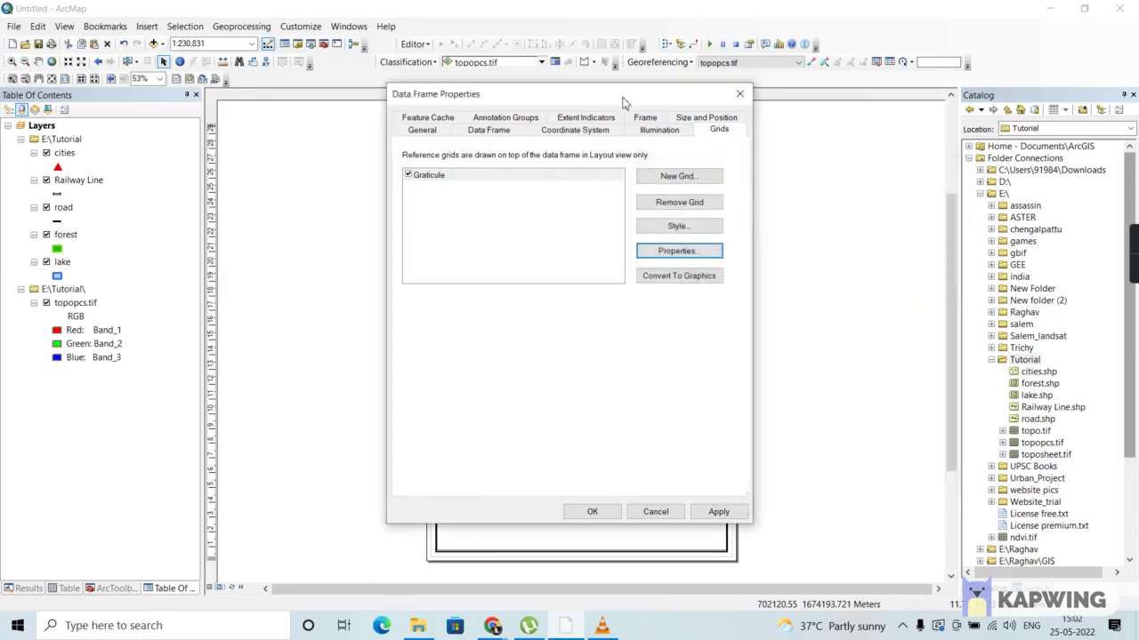
- Set the graticule's line display to show neither lines nor ticks
{"action": "left_click_drag", "start_coordinate": [623, 101], "coordinate": [1006, 151]}
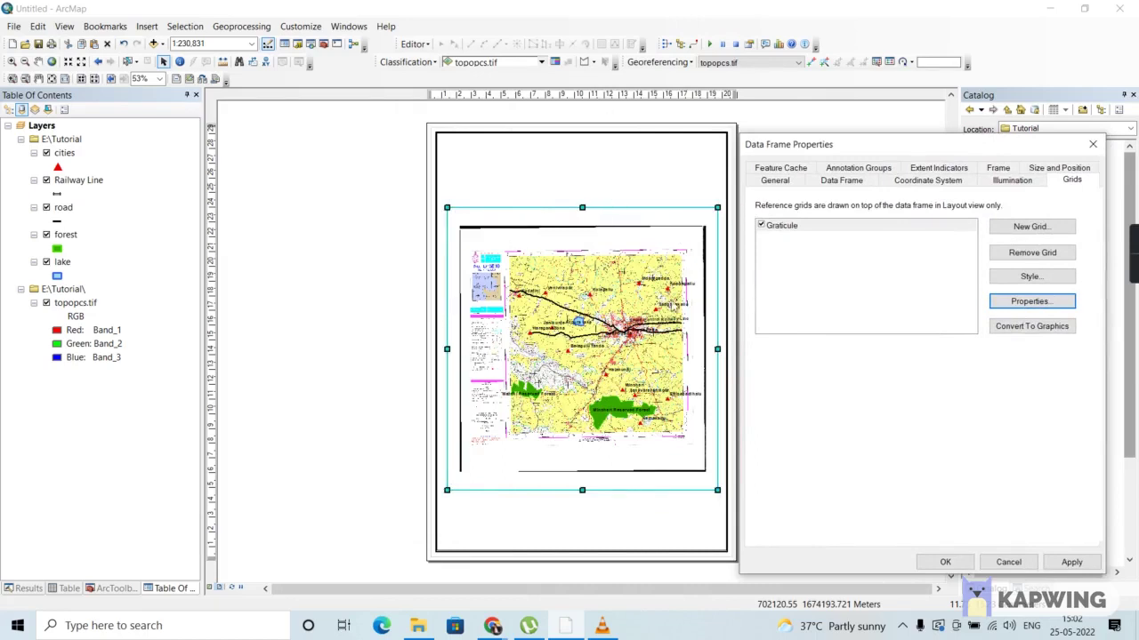
{"action": "left_click", "coordinate": [1030, 305]}
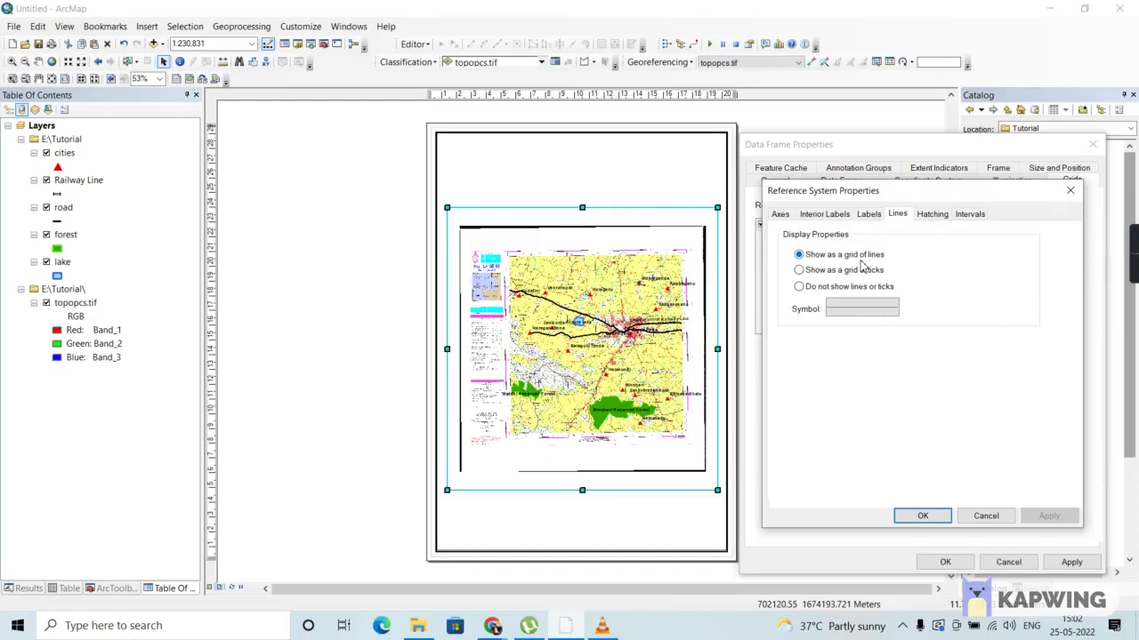
{"action": "left_click", "coordinate": [799, 289]}
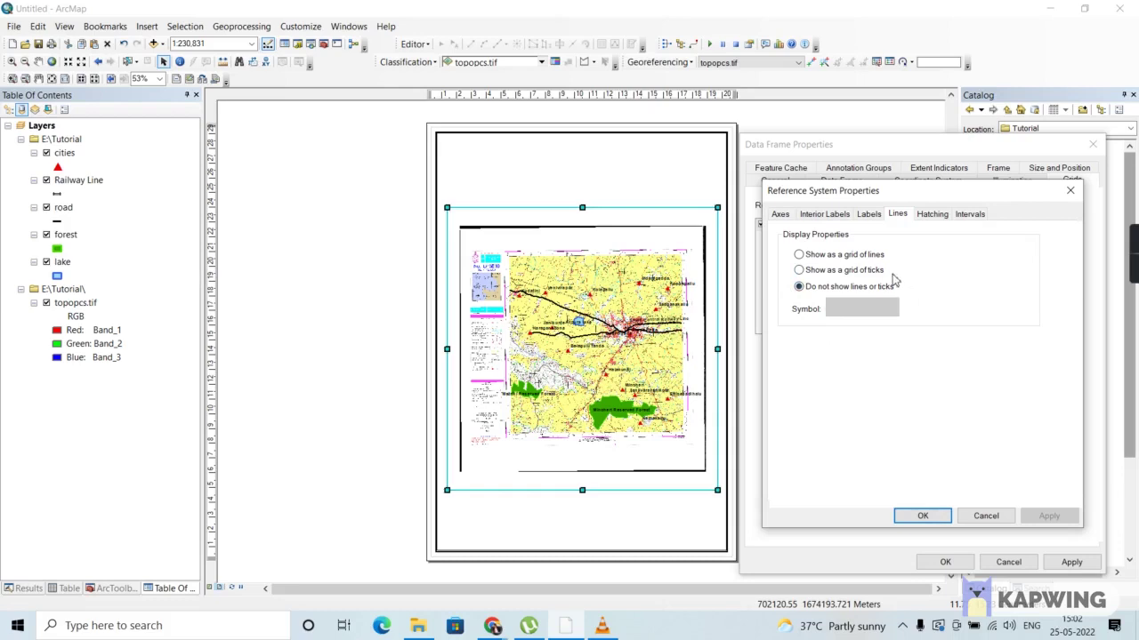
- Format the graticule labels as size 8 bold, with vertical orientation for the left and right labels
{"action": "left_click", "coordinate": [866, 214]}
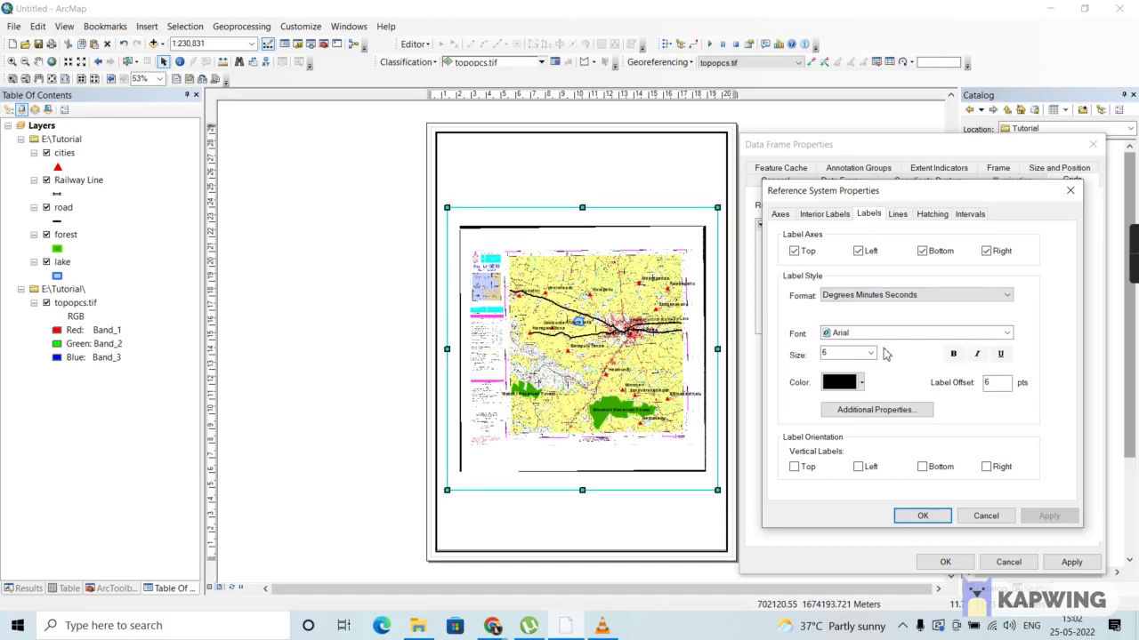
{"action": "left_click", "coordinate": [870, 353]}
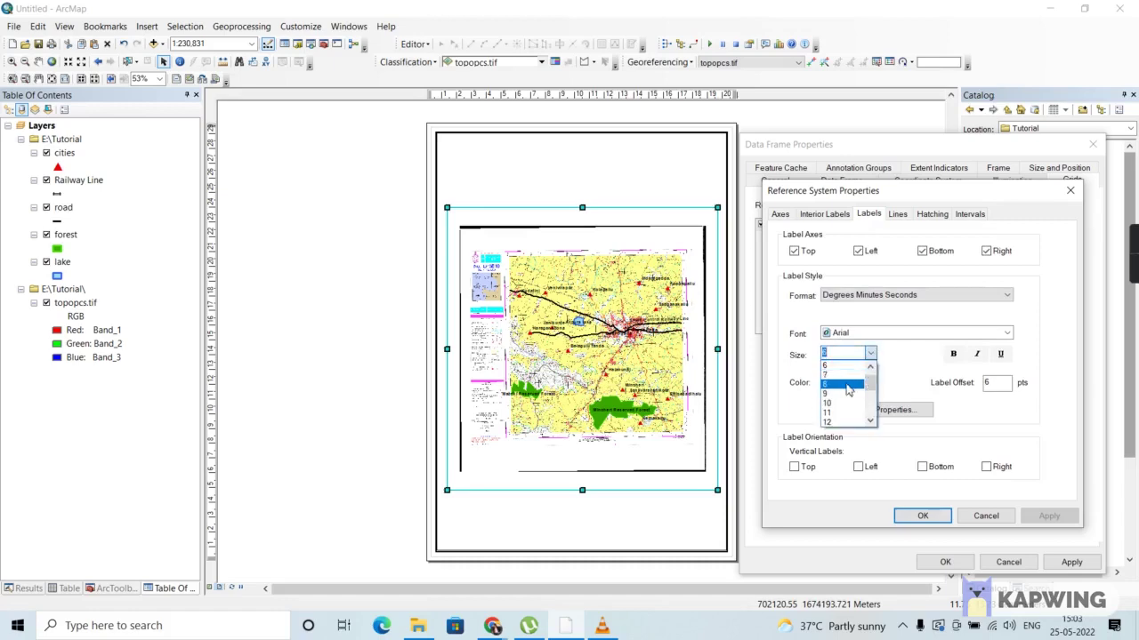
{"action": "left_click", "coordinate": [851, 384]}
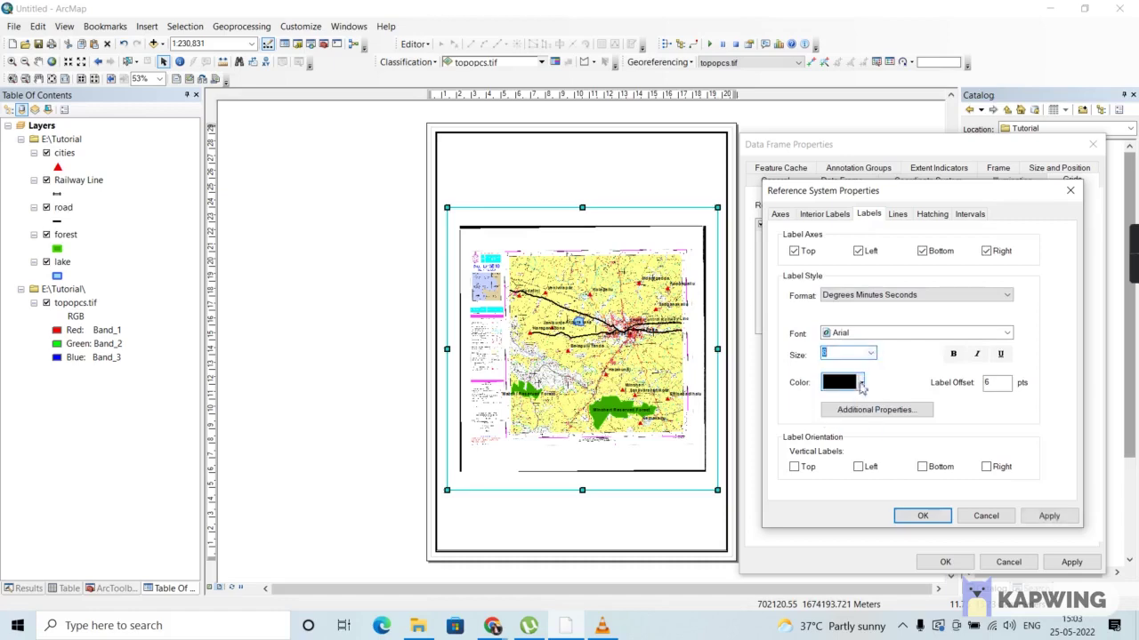
{"action": "left_click", "coordinate": [952, 355]}
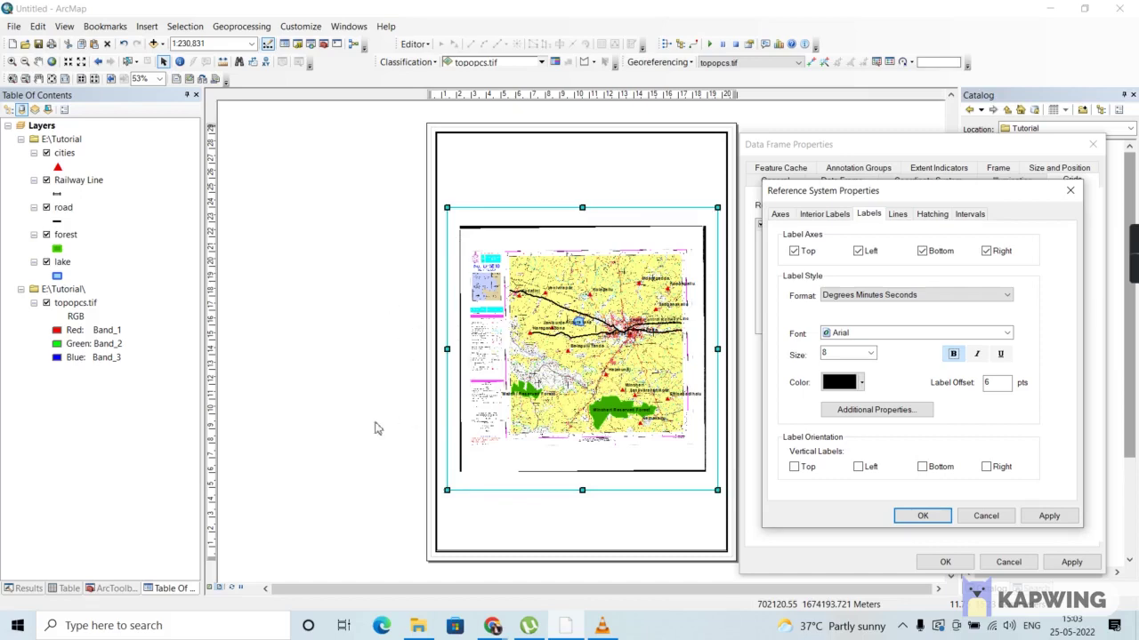
{"action": "left_click", "coordinate": [860, 468]}
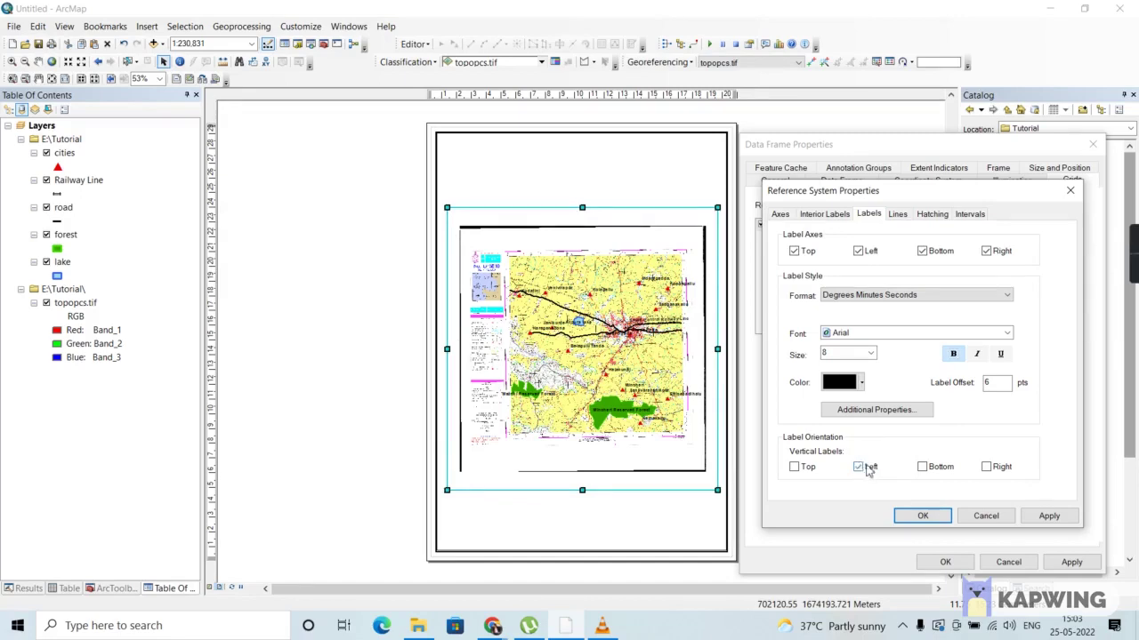
{"action": "left_click", "coordinate": [987, 468]}
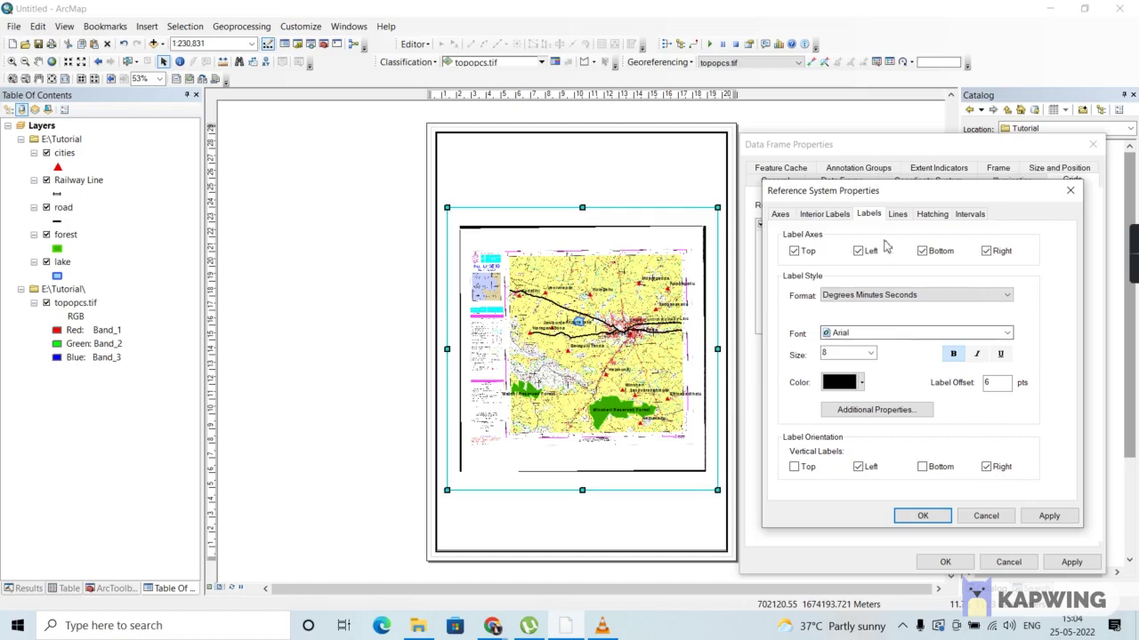
- Check the graticule's line, label and interval settings, and apply the graticule to the data frame
{"action": "left_click", "coordinate": [897, 216]}
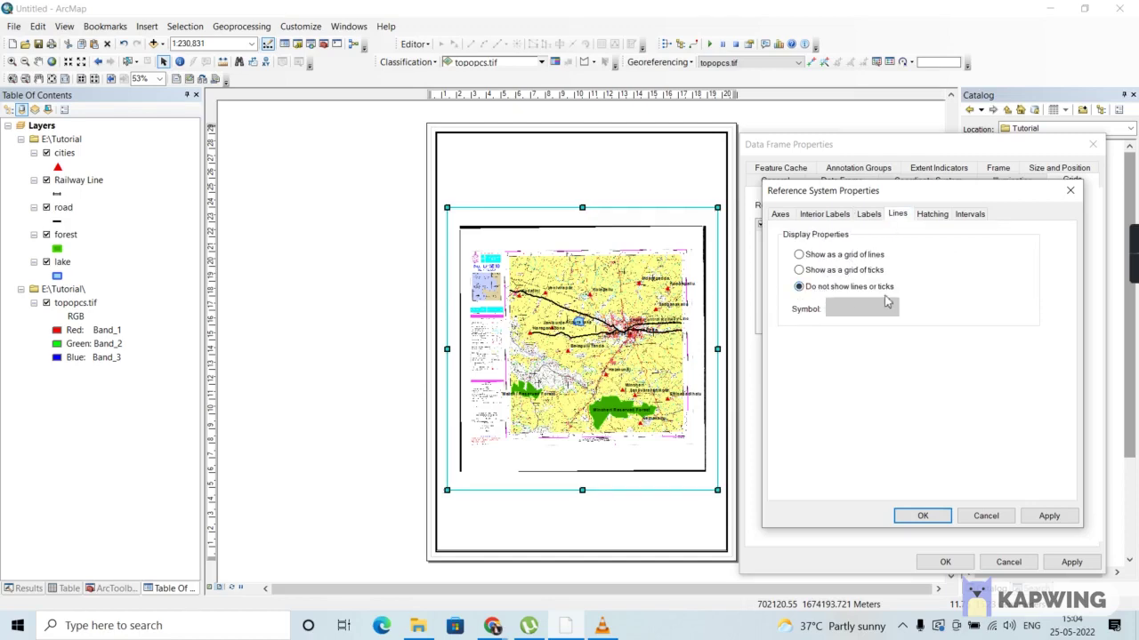
{"action": "left_click", "coordinate": [869, 215]}
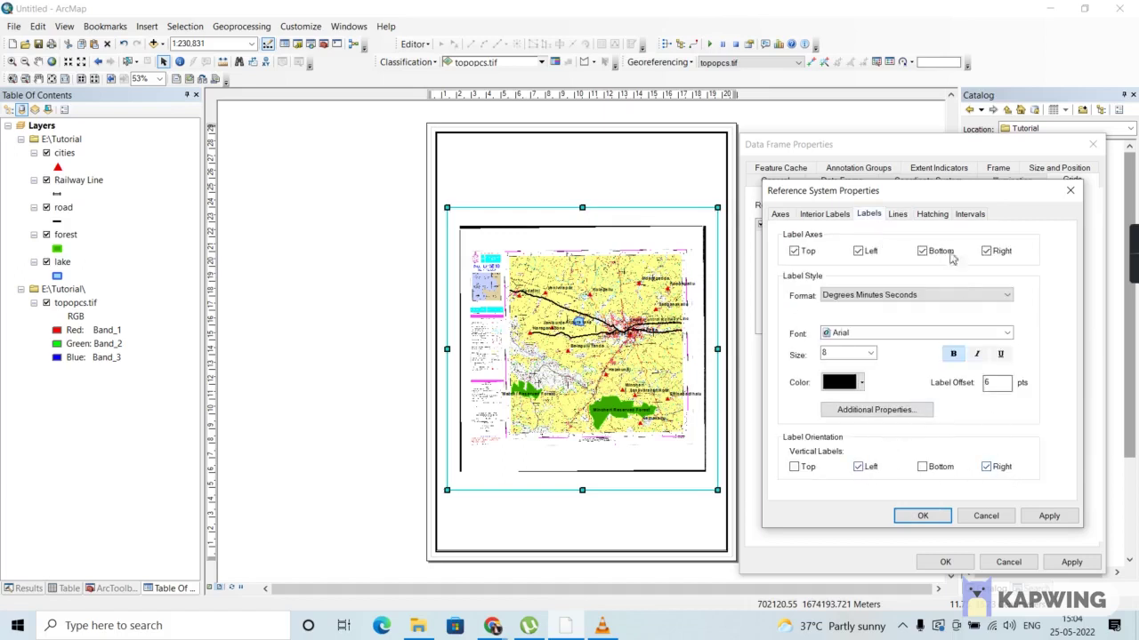
{"action": "left_click", "coordinate": [972, 219]}
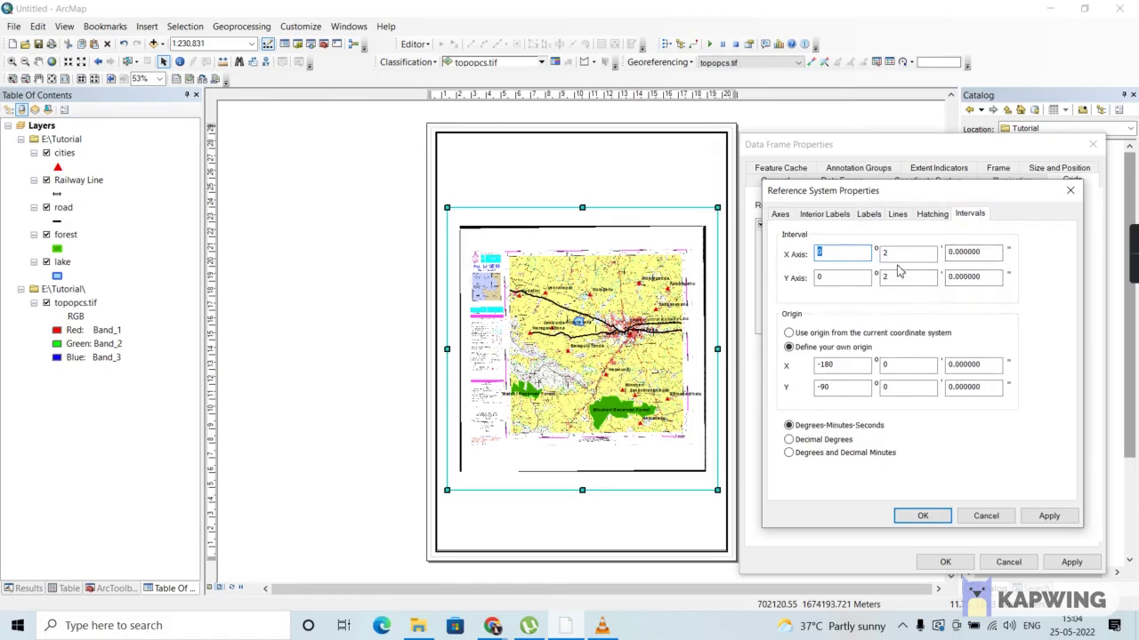
{"action": "left_click", "coordinate": [937, 523]}
{"action": "left_click", "coordinate": [1071, 564]}
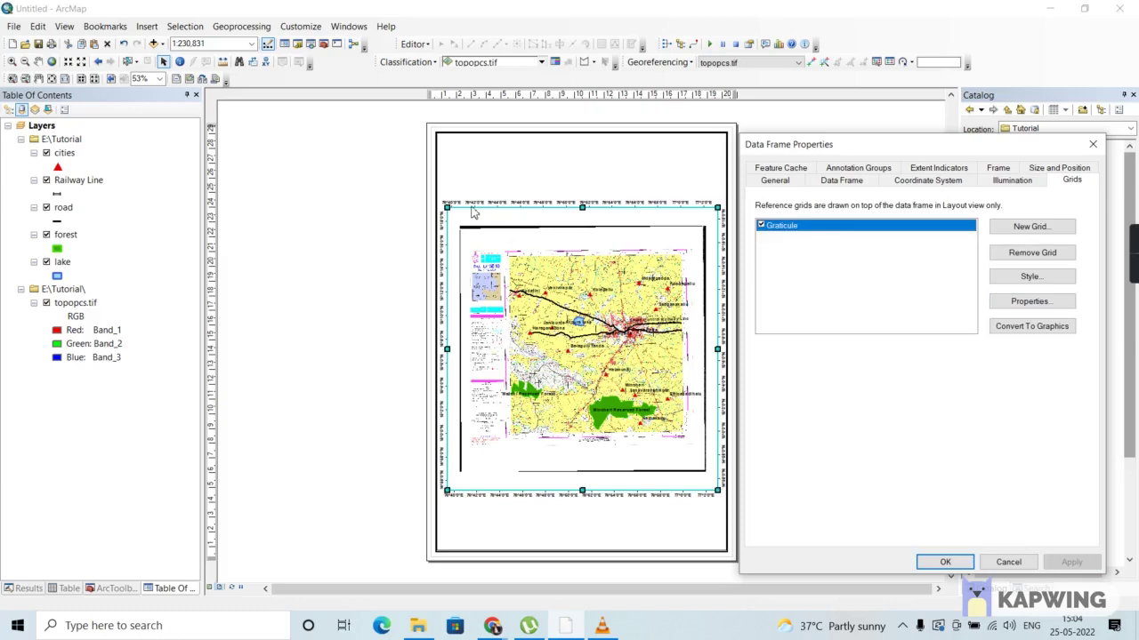
{"action": "left_click", "coordinate": [944, 563]}
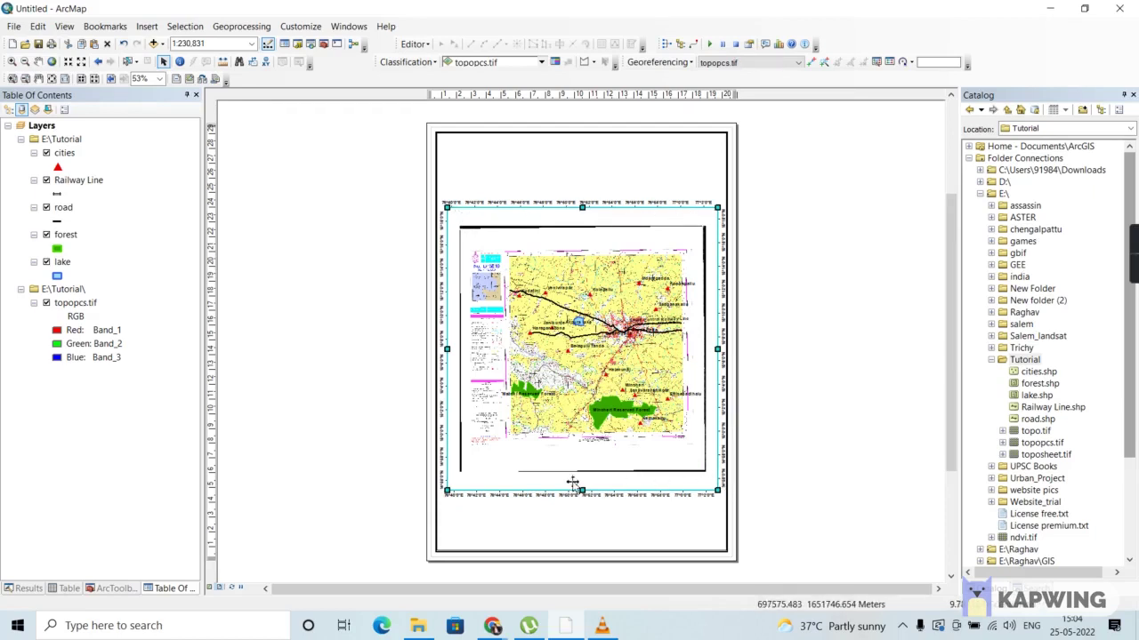
- Zoom the data frame in to the mapped area of the toposheet, excluding its margins and marginal notes
{"action": "left_click", "coordinate": [12, 62]}
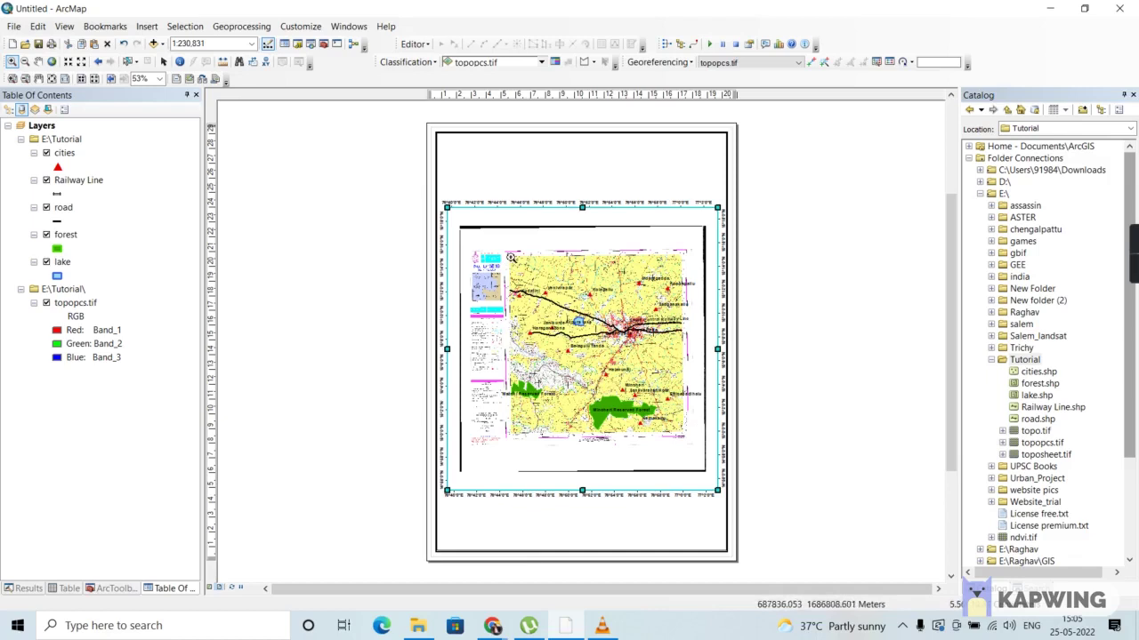
{"action": "left_click_drag", "start_coordinate": [511, 257], "coordinate": [689, 438]}
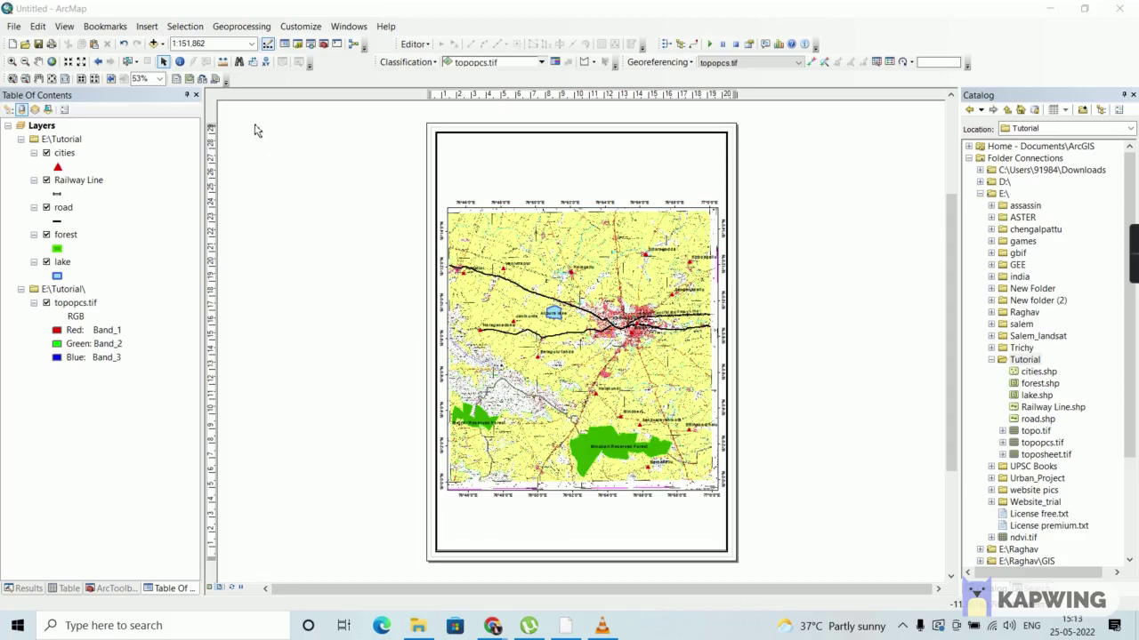
- Insert a title reading "CREATION OF SPATIAL ENTITIES" above the map on the layout page
{"action": "left_click", "coordinate": [148, 27]}
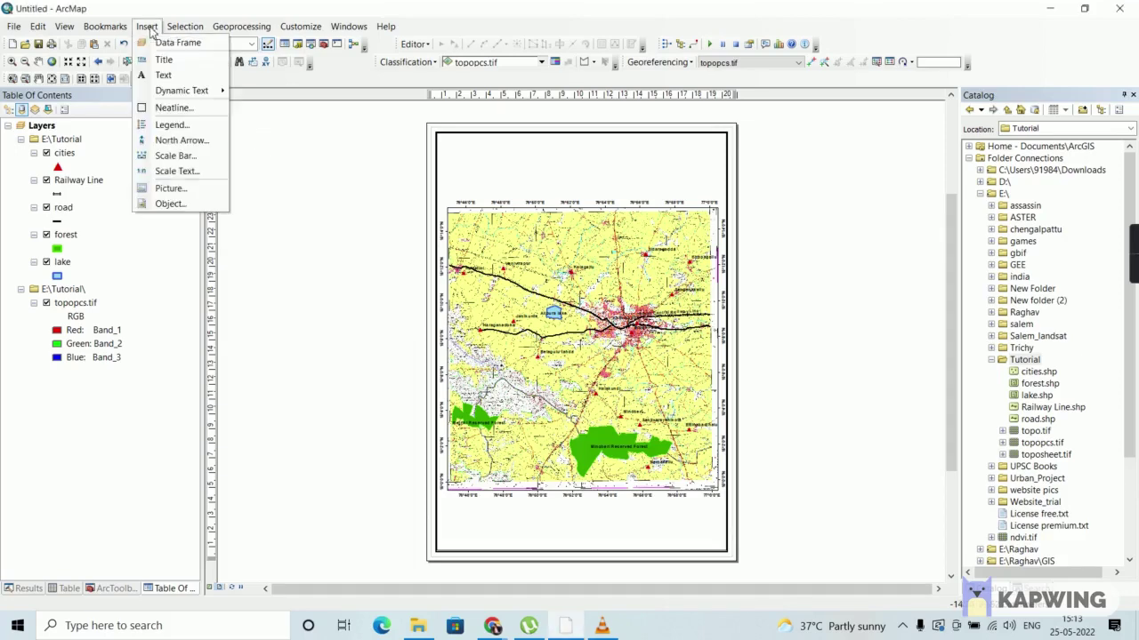
{"action": "left_click", "coordinate": [161, 59]}
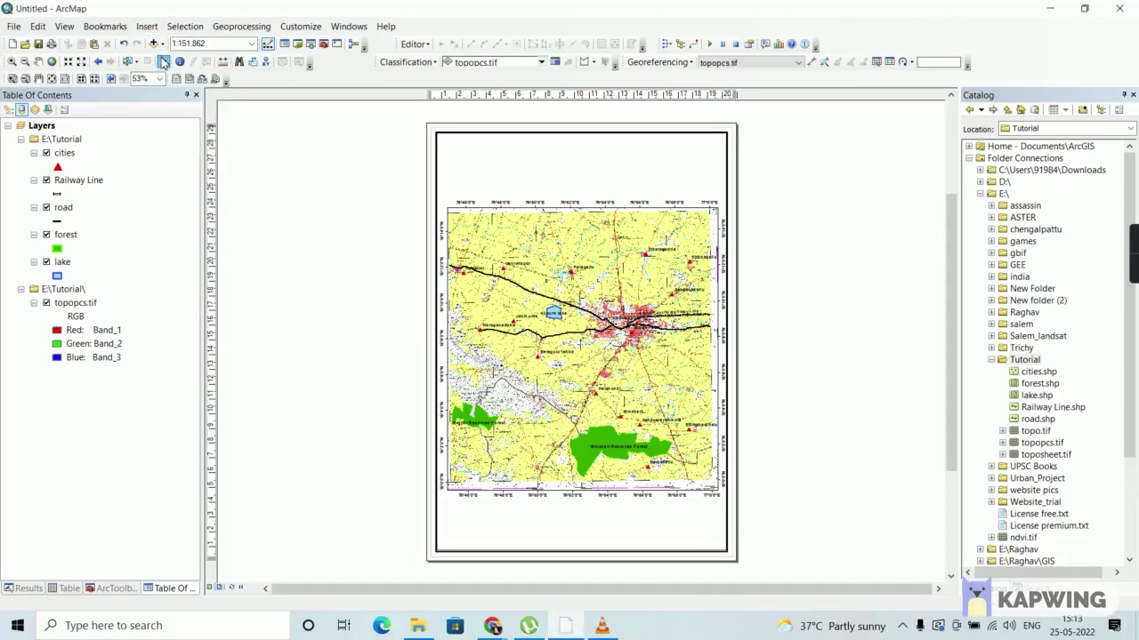
{"action": "left_click", "coordinate": [163, 63]}
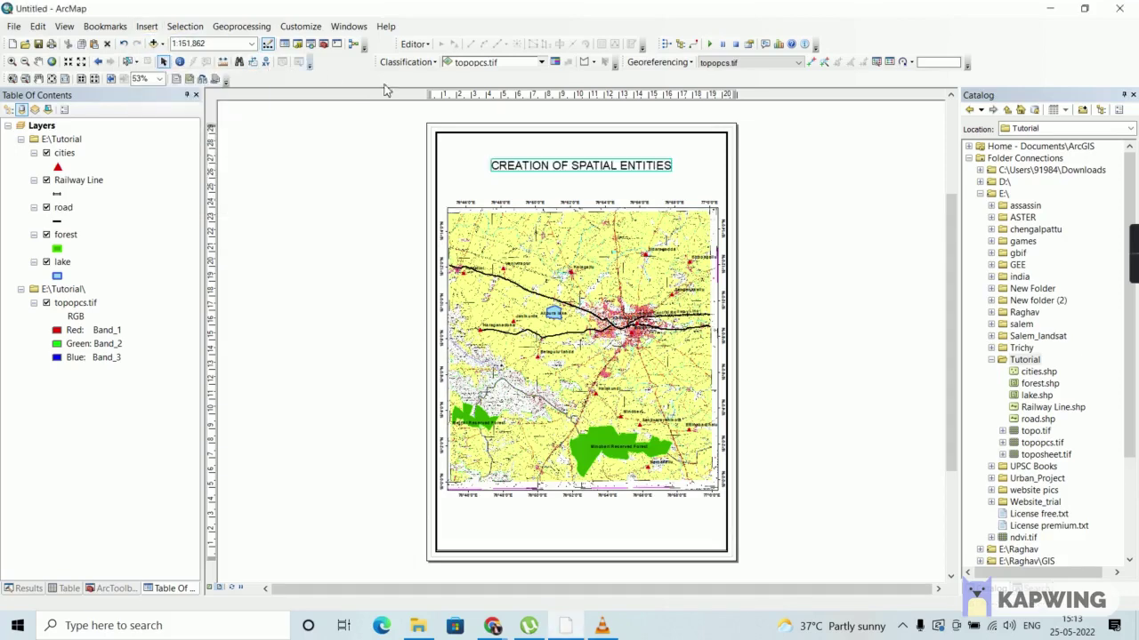
- Make the title text red and bold, and shift it slightly up and to the right on the page
{"action": "double_click", "coordinate": [590, 169]}
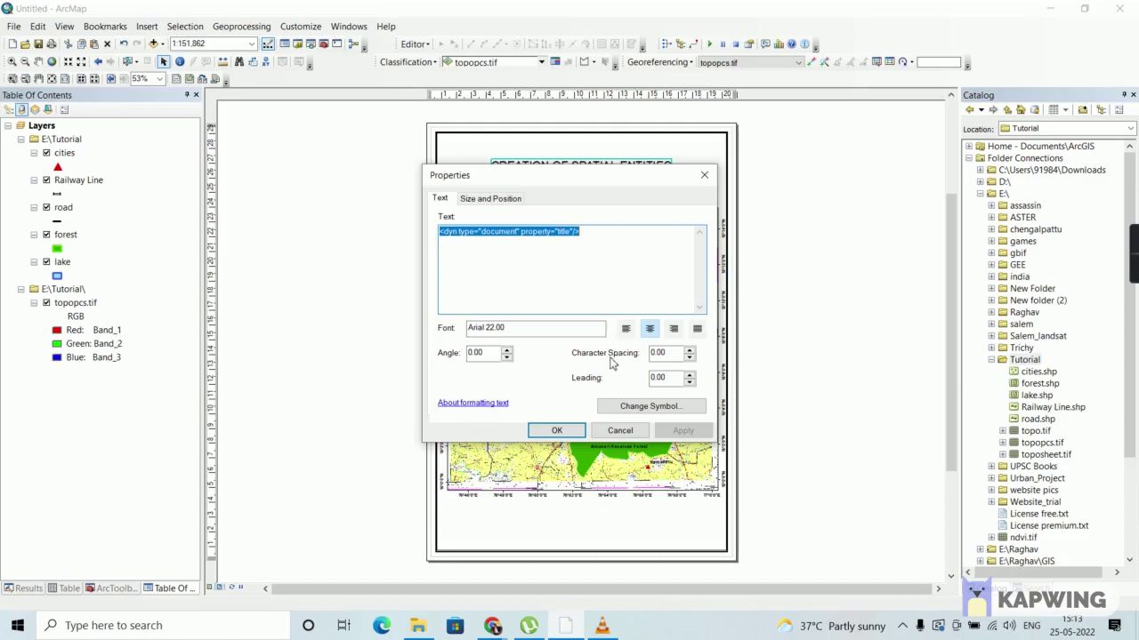
{"action": "left_click", "coordinate": [627, 411]}
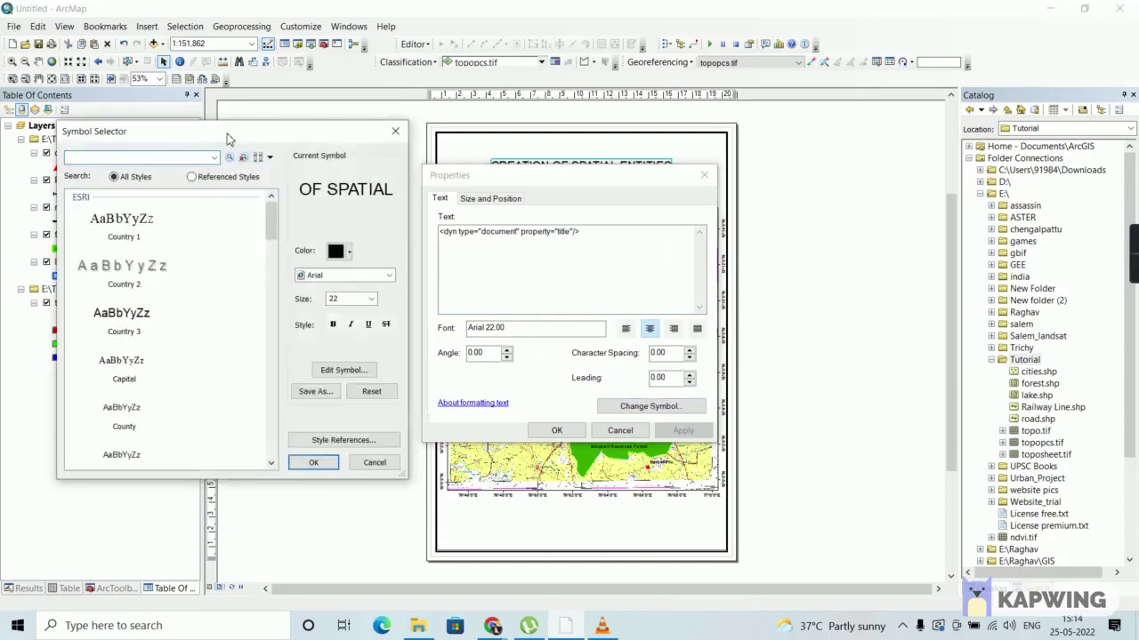
{"action": "left_click_drag", "start_coordinate": [227, 140], "coordinate": [495, 140]}
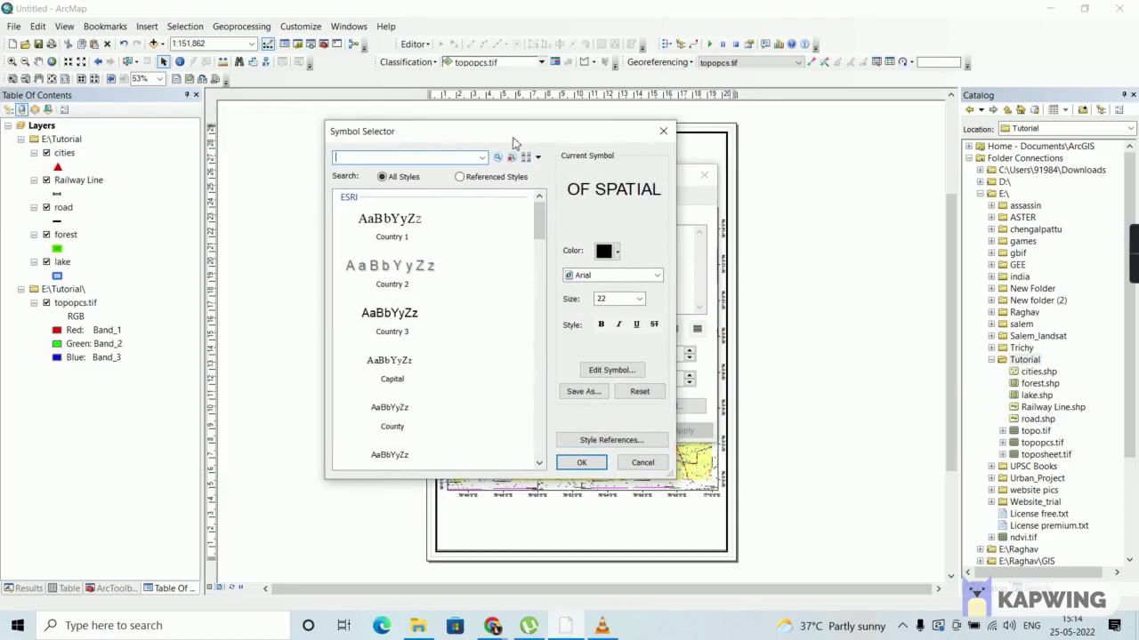
{"action": "left_click", "coordinate": [620, 252]}
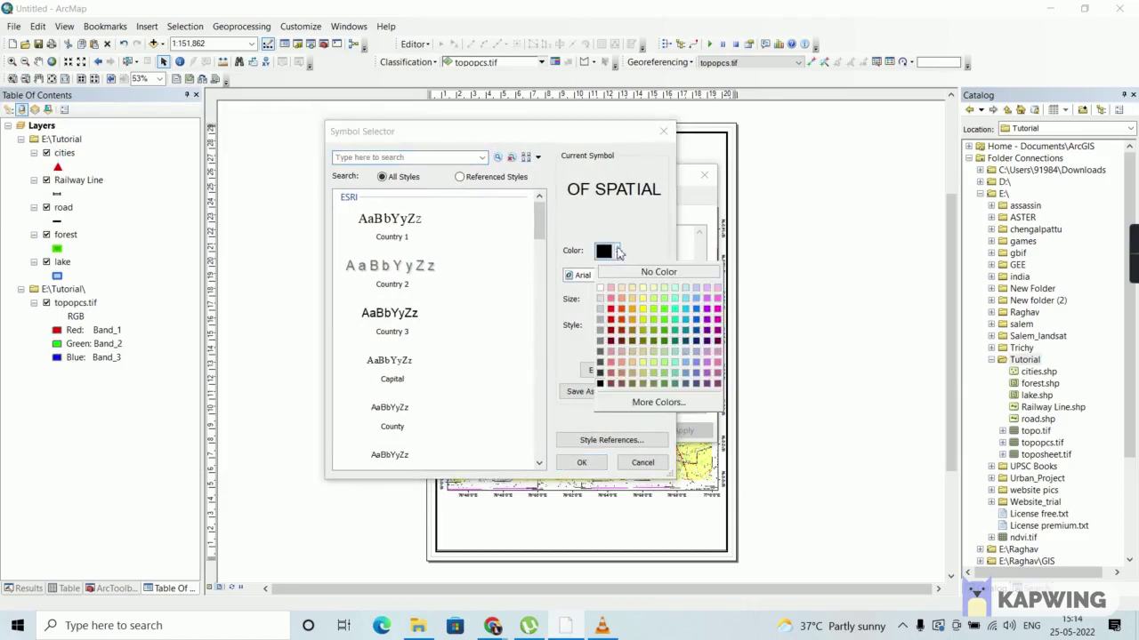
{"action": "left_click", "coordinate": [608, 311]}
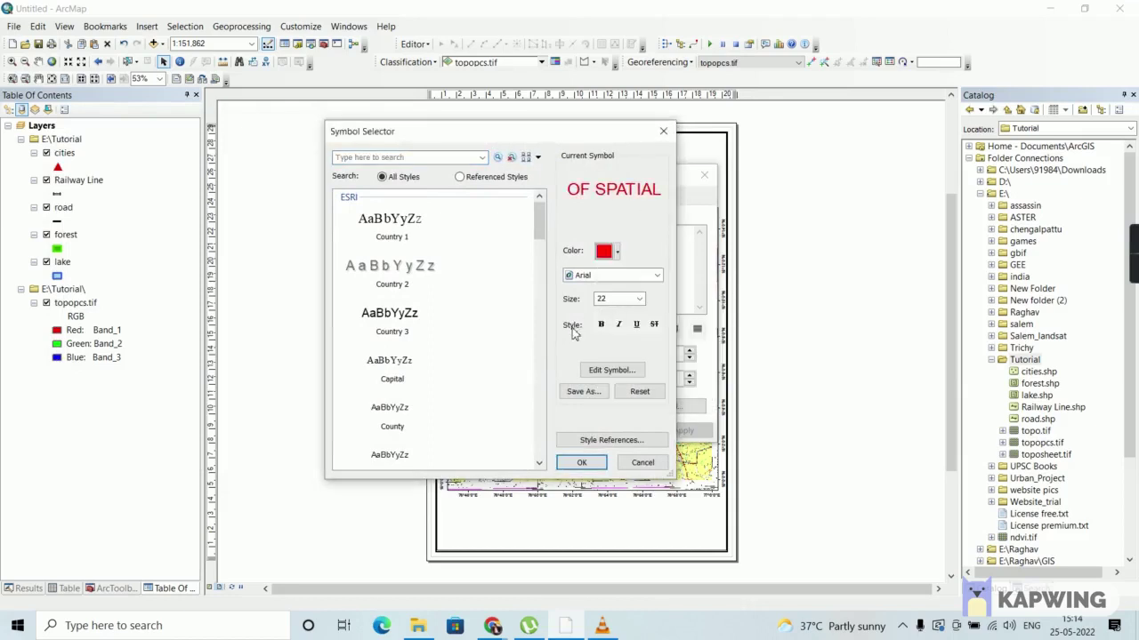
{"action": "left_click", "coordinate": [600, 324]}
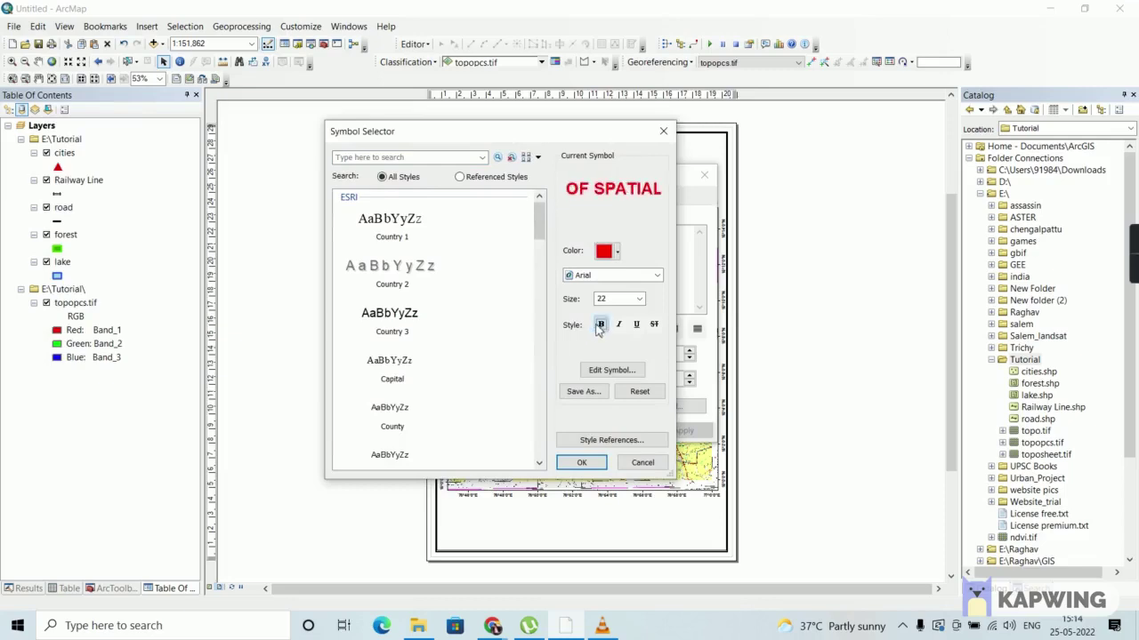
{"action": "left_click", "coordinate": [582, 464]}
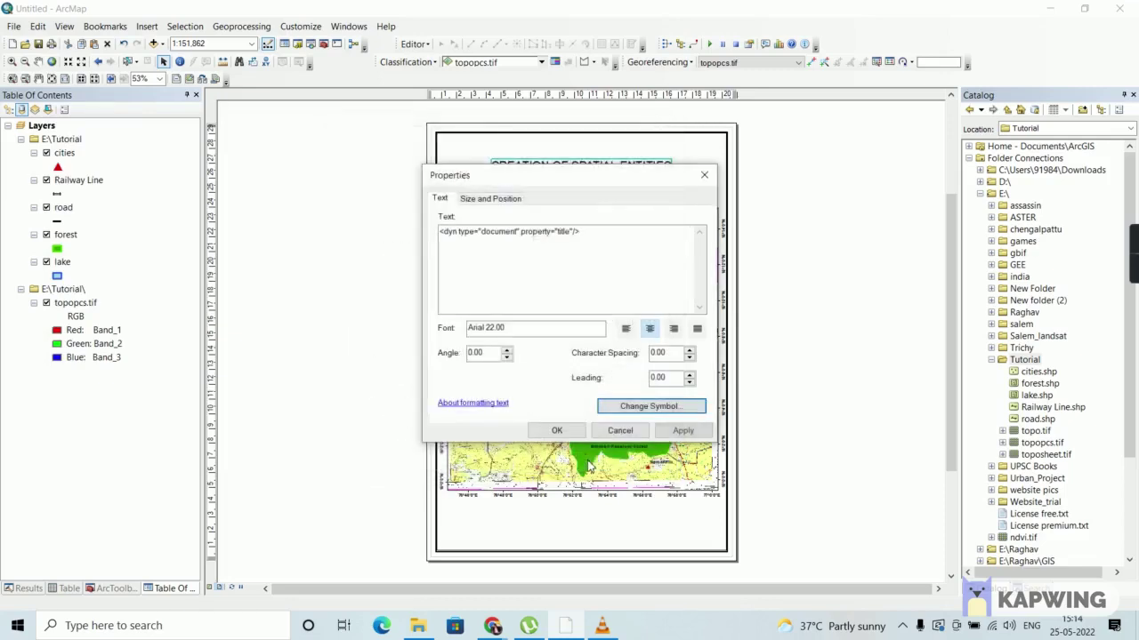
{"action": "left_click", "coordinate": [554, 431]}
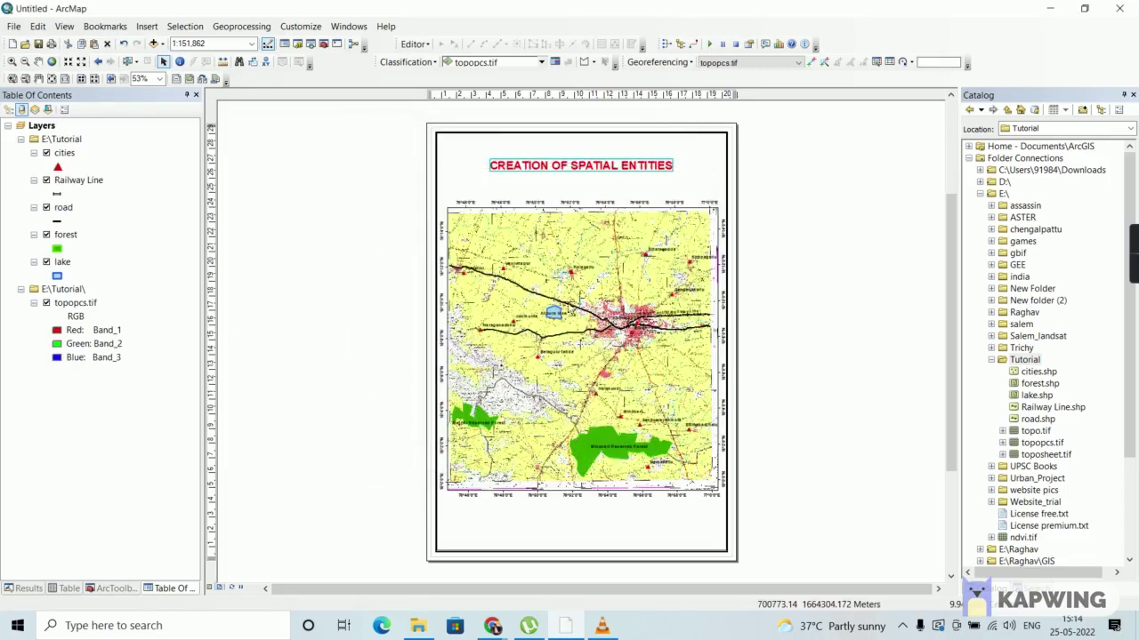
{"action": "left_click_drag", "start_coordinate": [578, 171], "coordinate": [587, 169]}
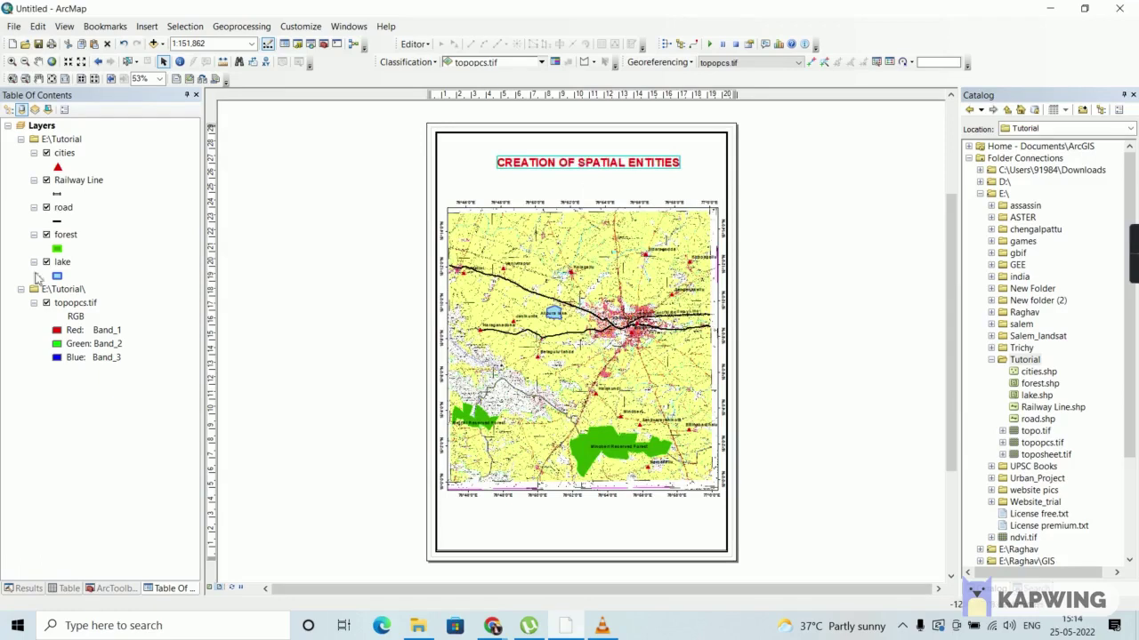
- Insert a text element and place it centred between the title and the map
{"action": "left_click", "coordinate": [147, 26]}
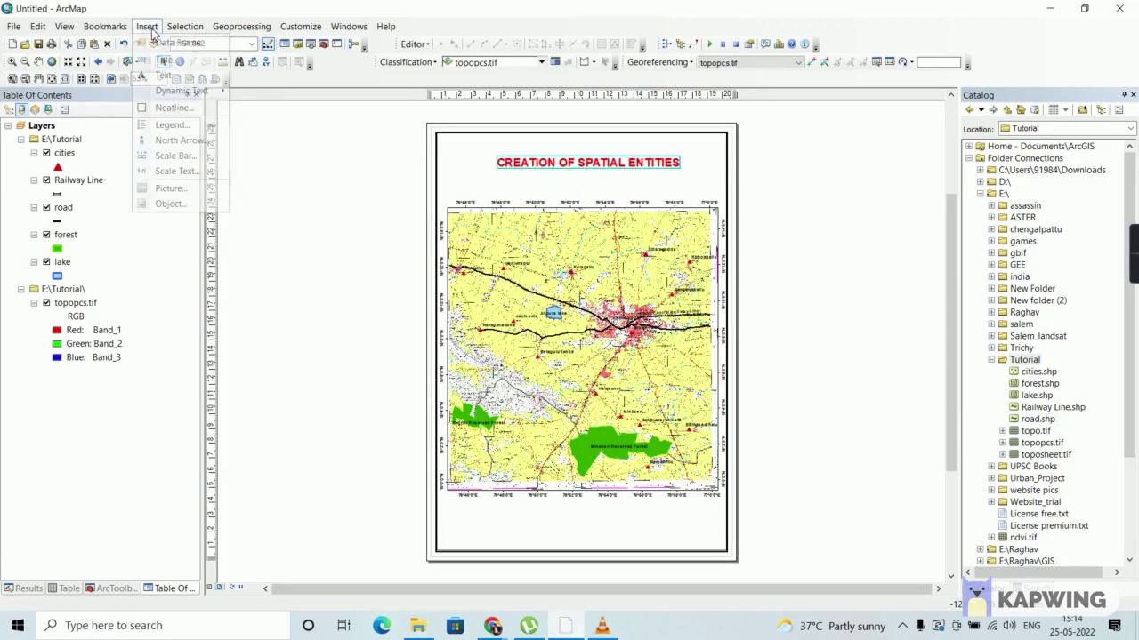
{"action": "left_click", "coordinate": [164, 76]}
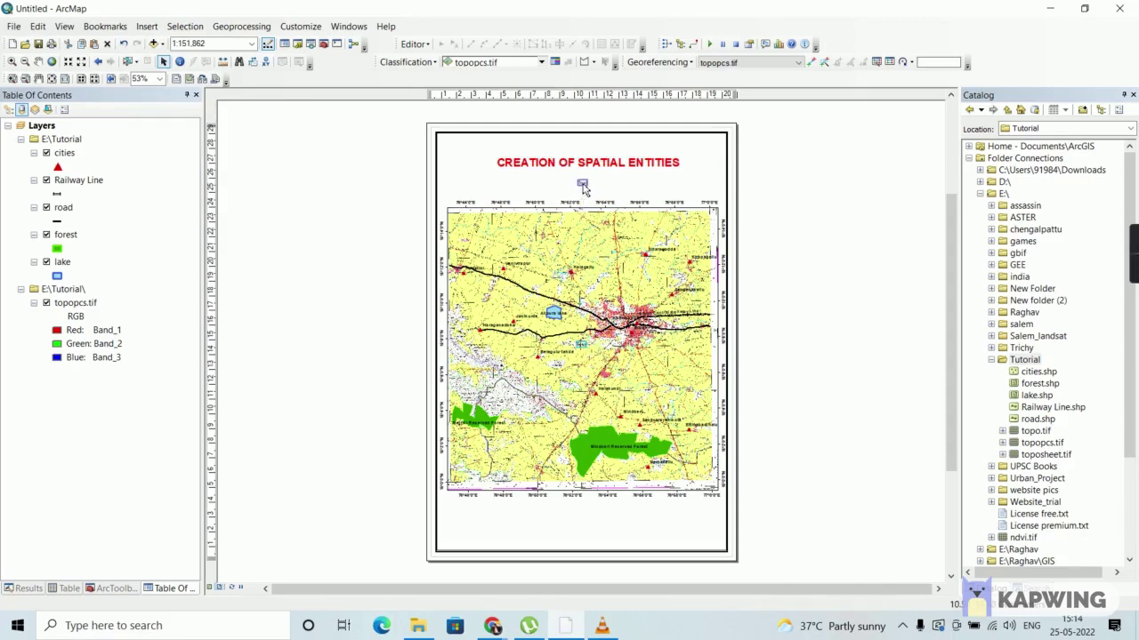
{"action": "left_click", "coordinate": [582, 183]}
{"action": "left_click", "coordinate": [584, 183]}
- Change the new text element's wording to "BELLARY DISTRICT - KARNATAKA, INDIA"
{"action": "double_click", "coordinate": [583, 183]}
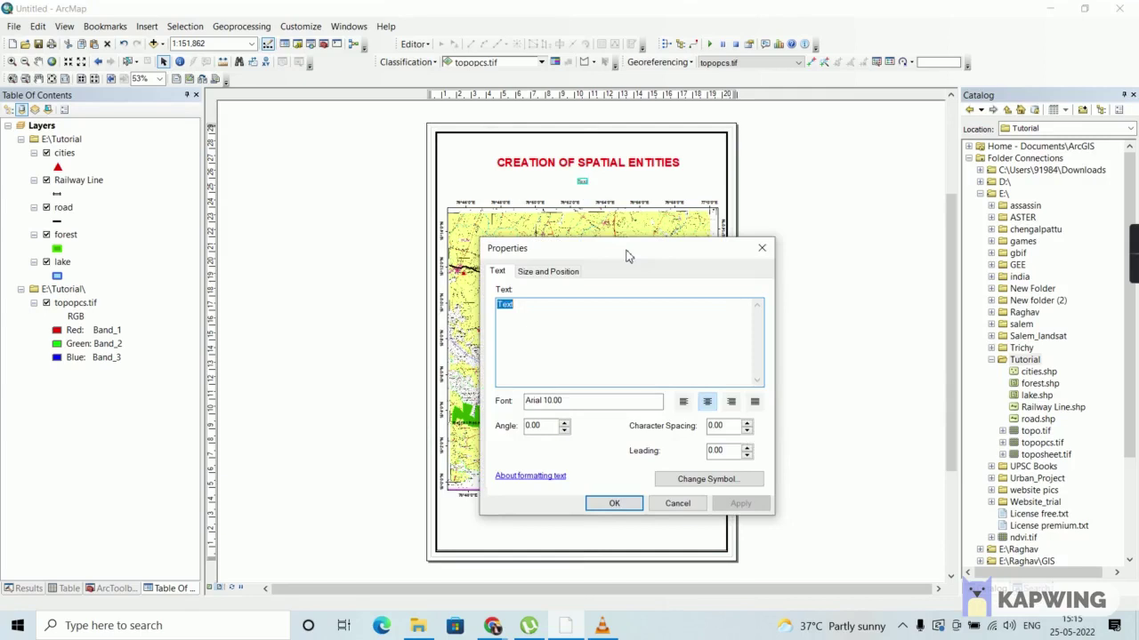
{"action": "type", "text": "BE"}
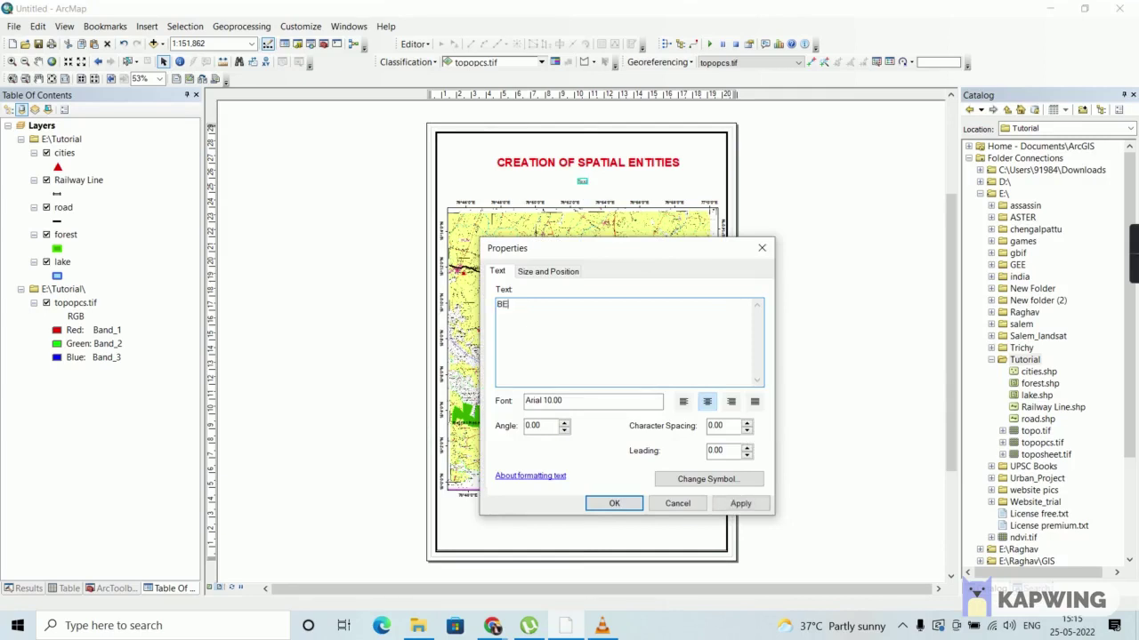
{"action": "type", "text": "LLARY DISTRICT - KARNATAKA"}
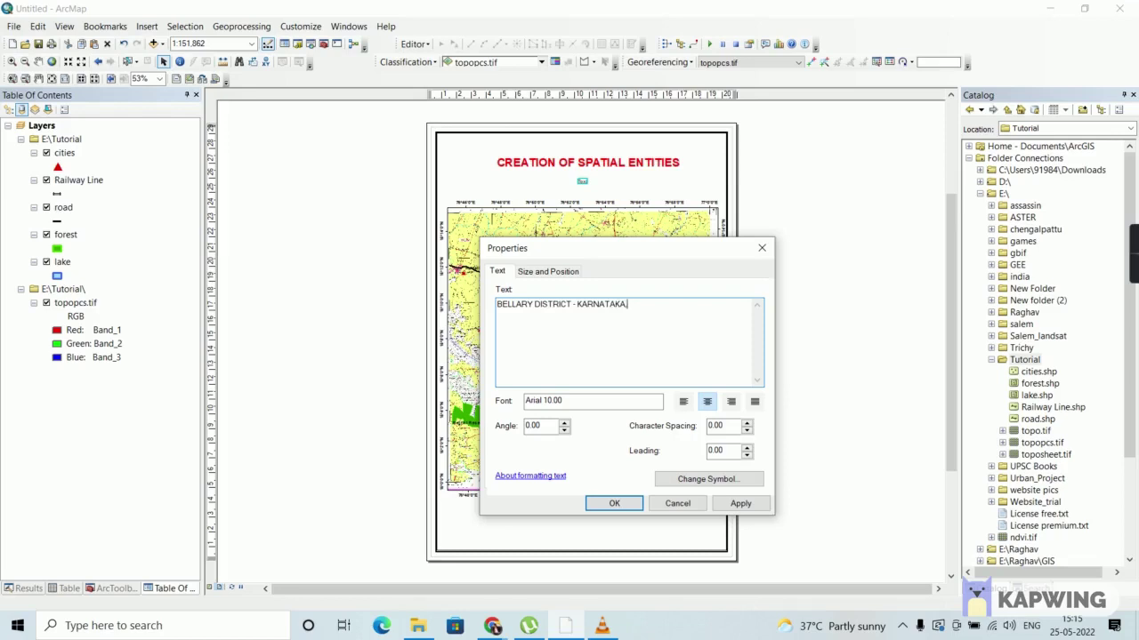
{"action": "type", "text": ", INDIA"}
{"action": "left_click_drag", "start_coordinate": [632, 257], "coordinate": [572, 149]}
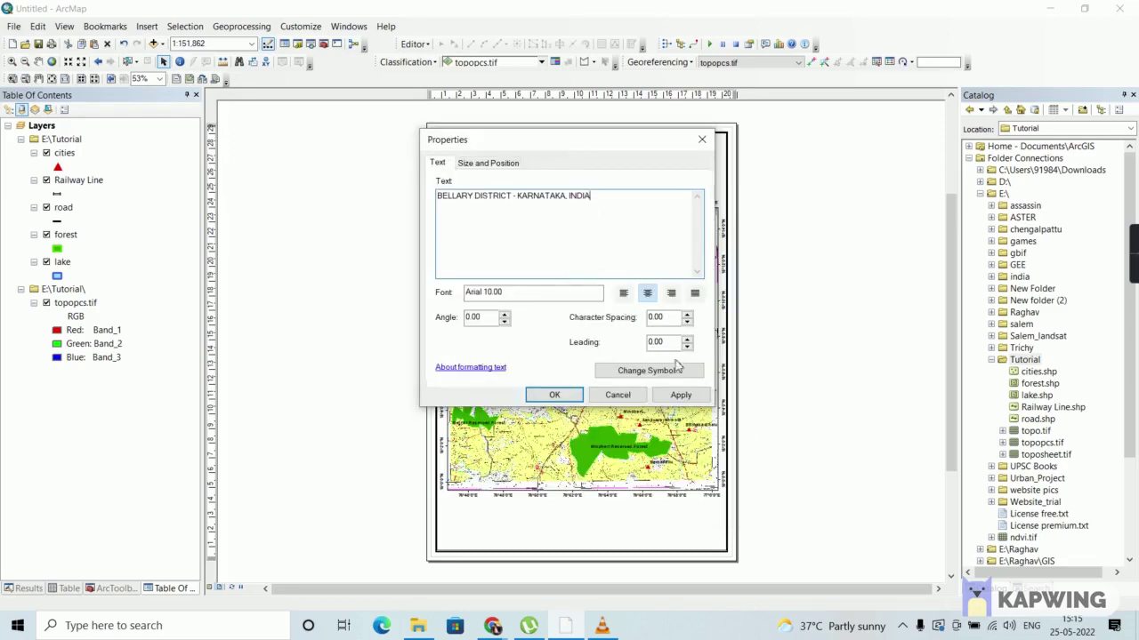
- Make the Bellary District subtitle 18 pt bold and nudge it slightly up and to the right, beneath the title
{"action": "left_click", "coordinate": [639, 374]}
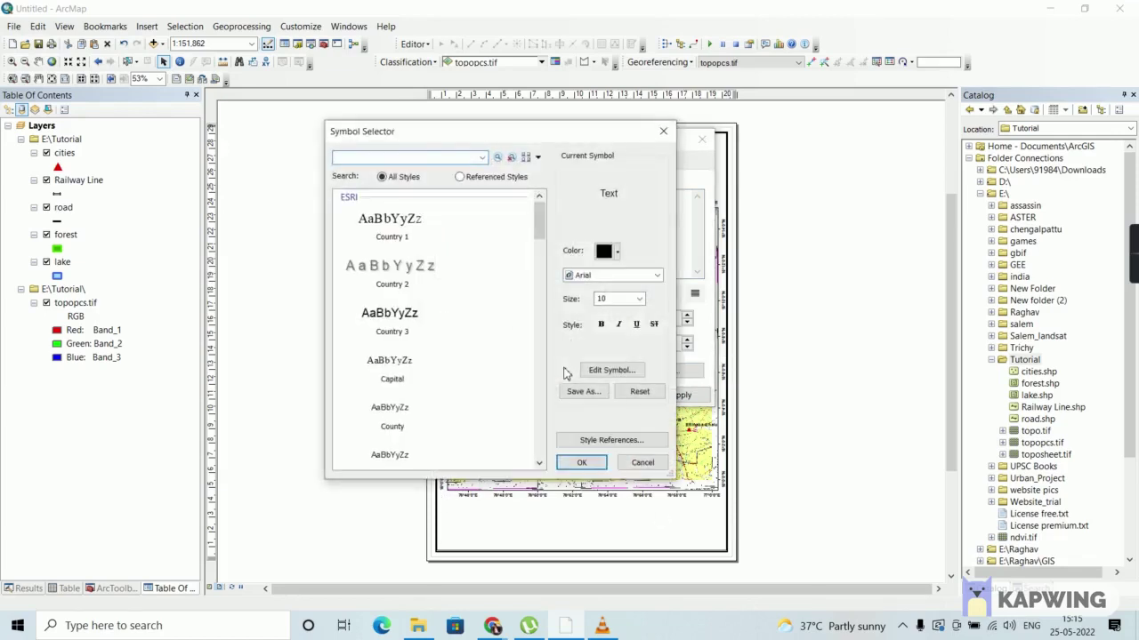
{"action": "left_click", "coordinate": [640, 299]}
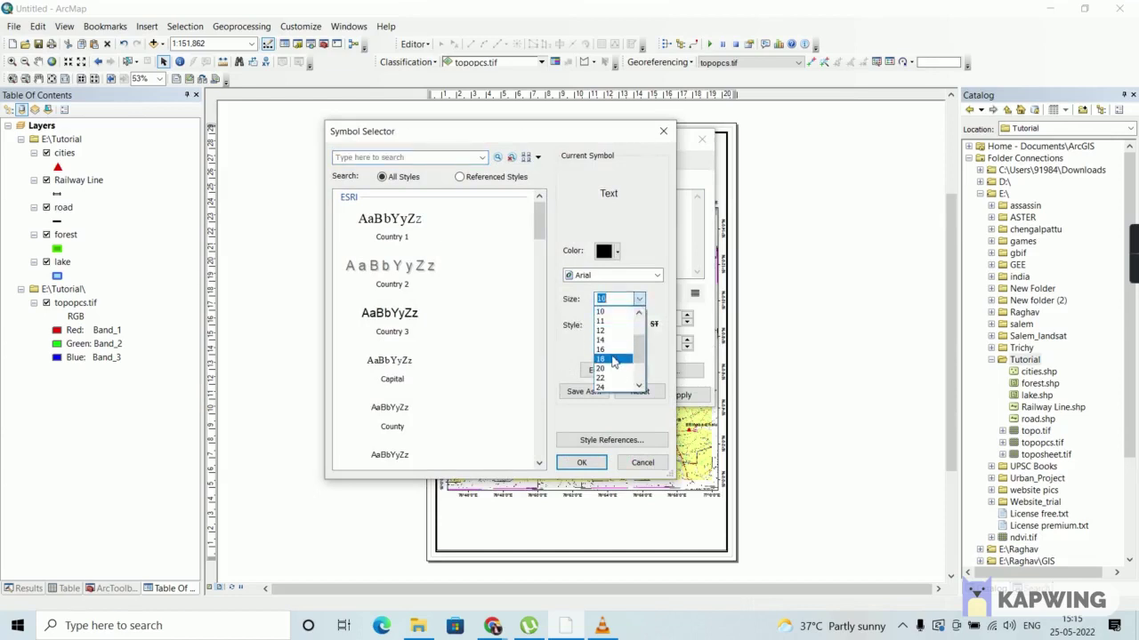
{"action": "left_click", "coordinate": [613, 360]}
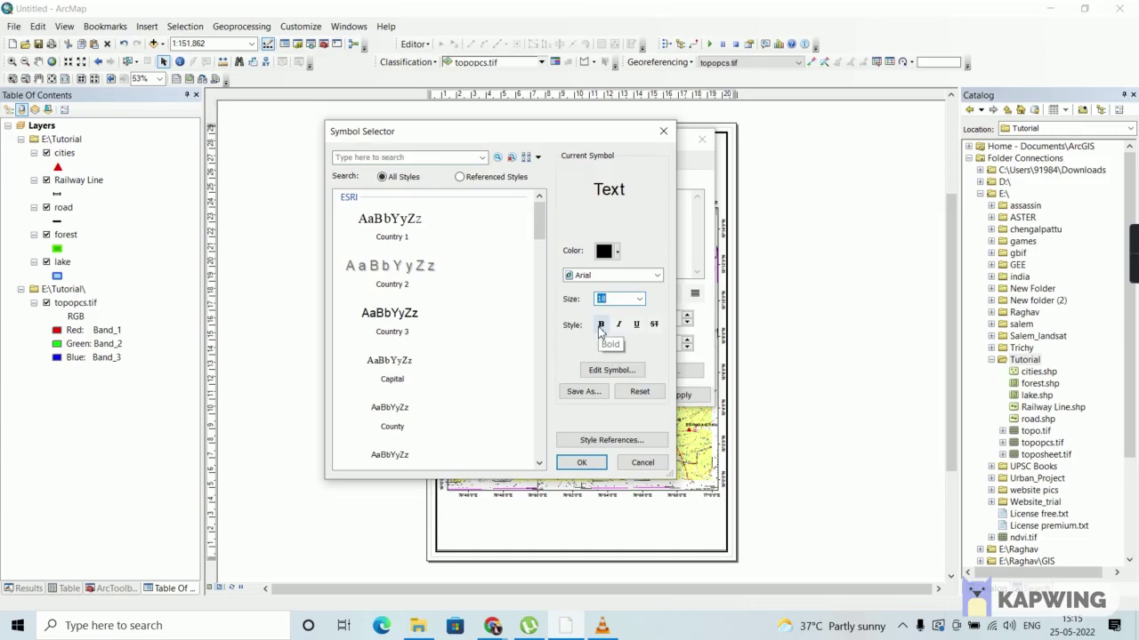
{"action": "left_click", "coordinate": [600, 325]}
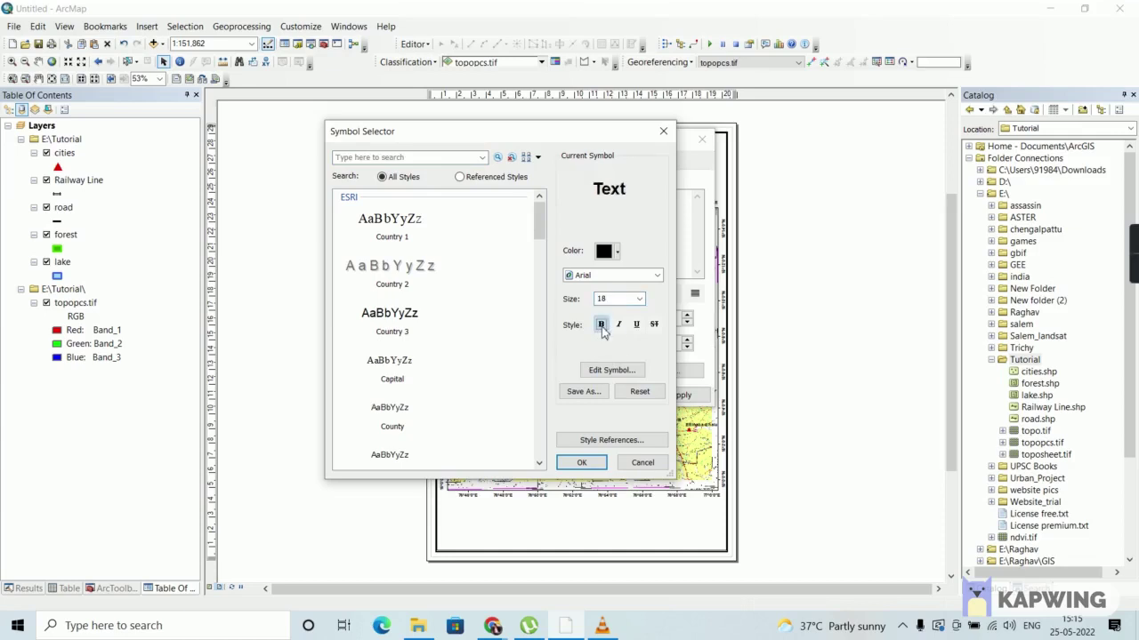
{"action": "left_click", "coordinate": [581, 464]}
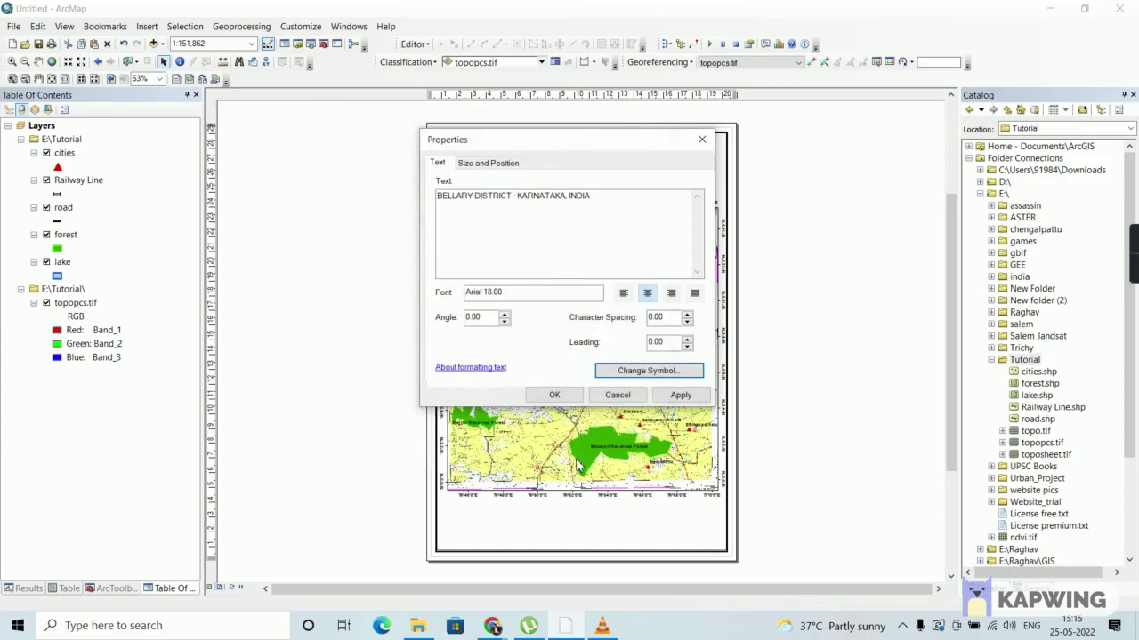
{"action": "left_click", "coordinate": [553, 395]}
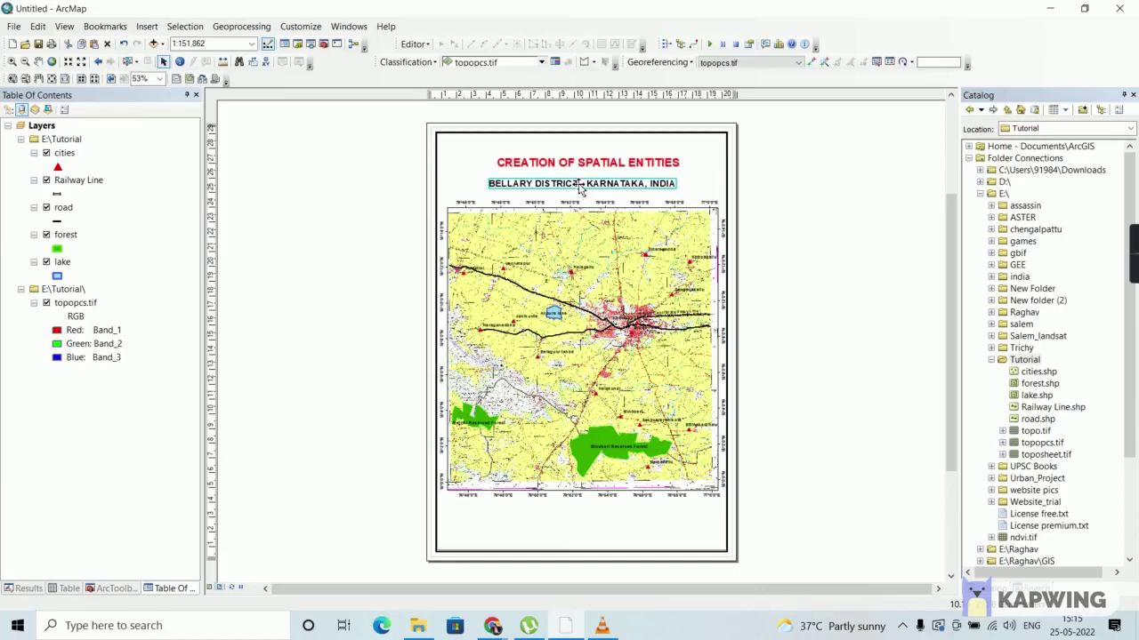
{"action": "left_click_drag", "start_coordinate": [579, 188], "coordinate": [584, 187]}
{"action": "left_click", "coordinate": [923, 181]}
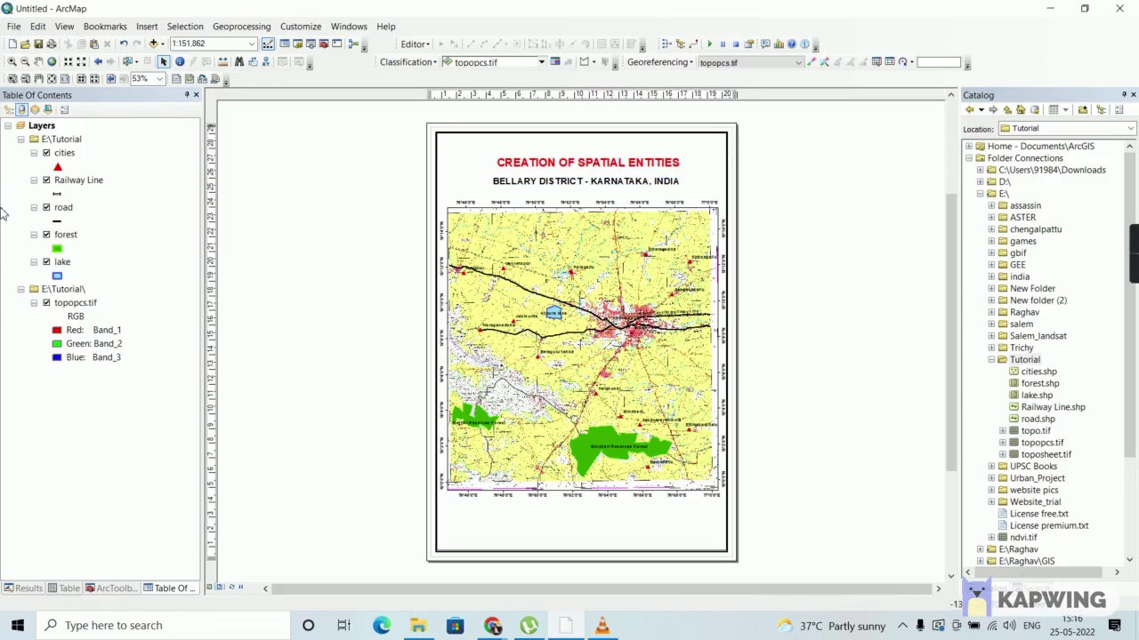
- Insert a north arrow in the ESRI North 7 style on the layout page
{"action": "left_click", "coordinate": [146, 26]}
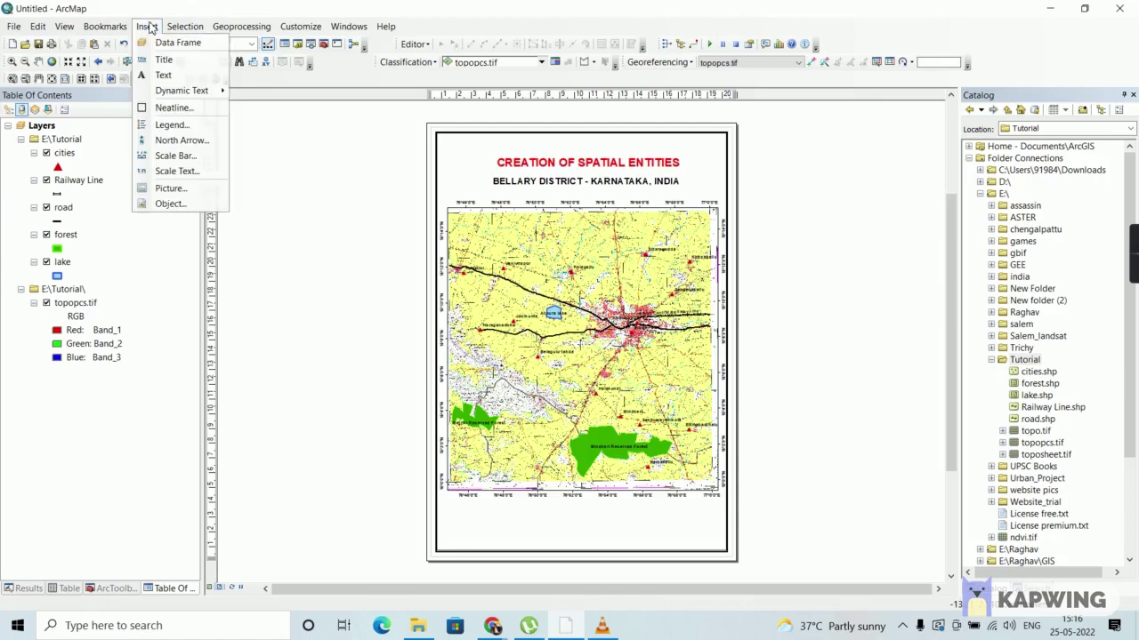
{"action": "left_click", "coordinate": [189, 141]}
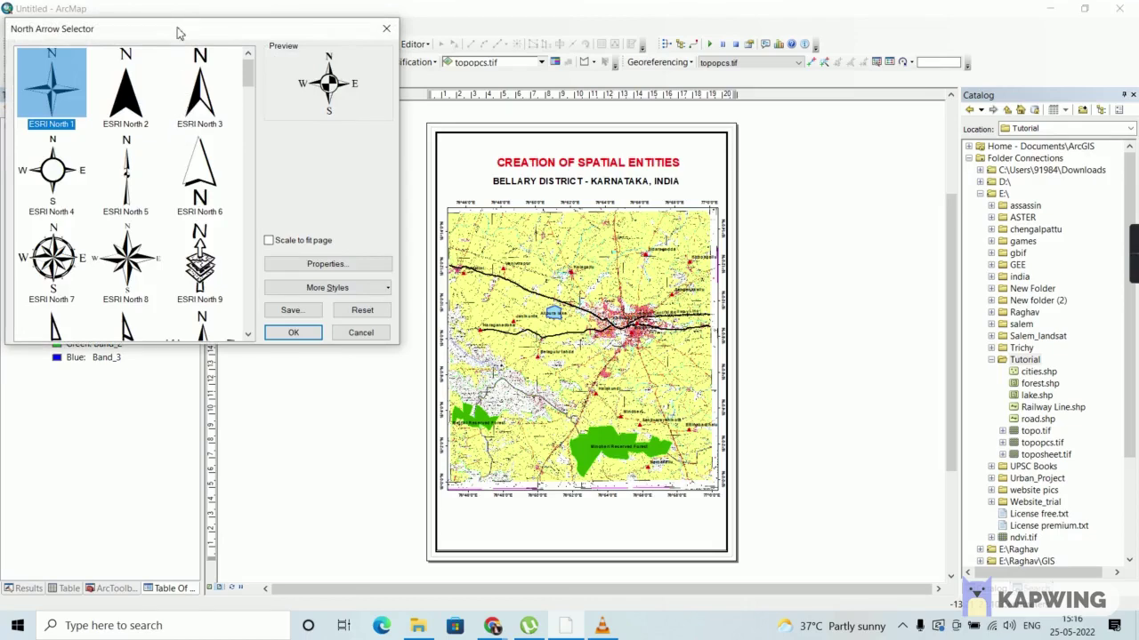
{"action": "left_click_drag", "start_coordinate": [176, 33], "coordinate": [337, 57]}
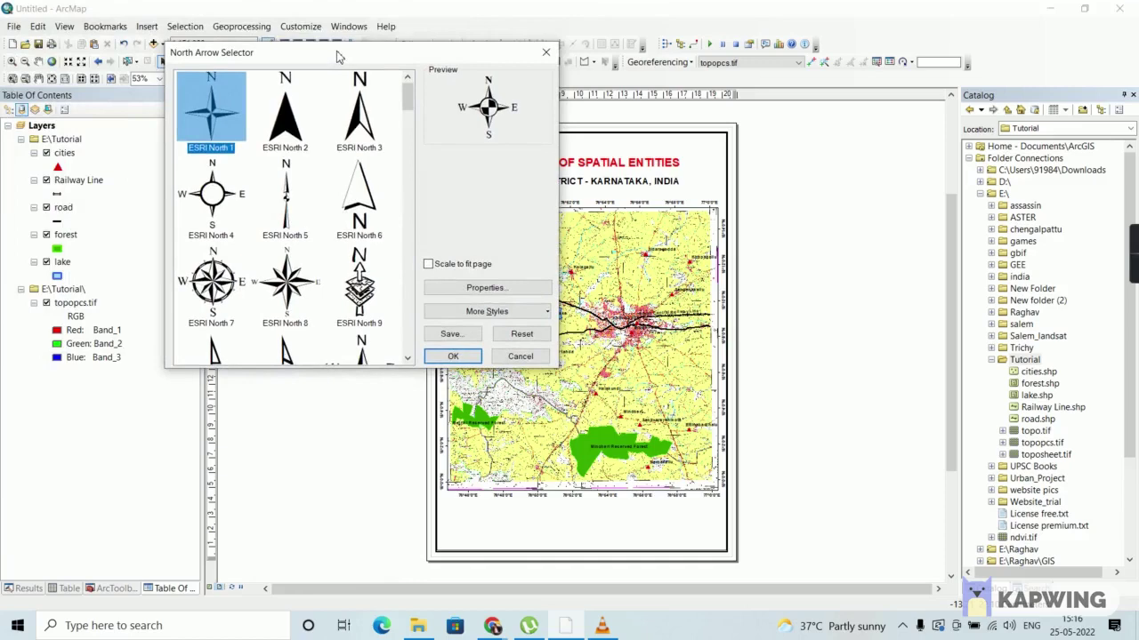
{"action": "left_click", "coordinate": [222, 277]}
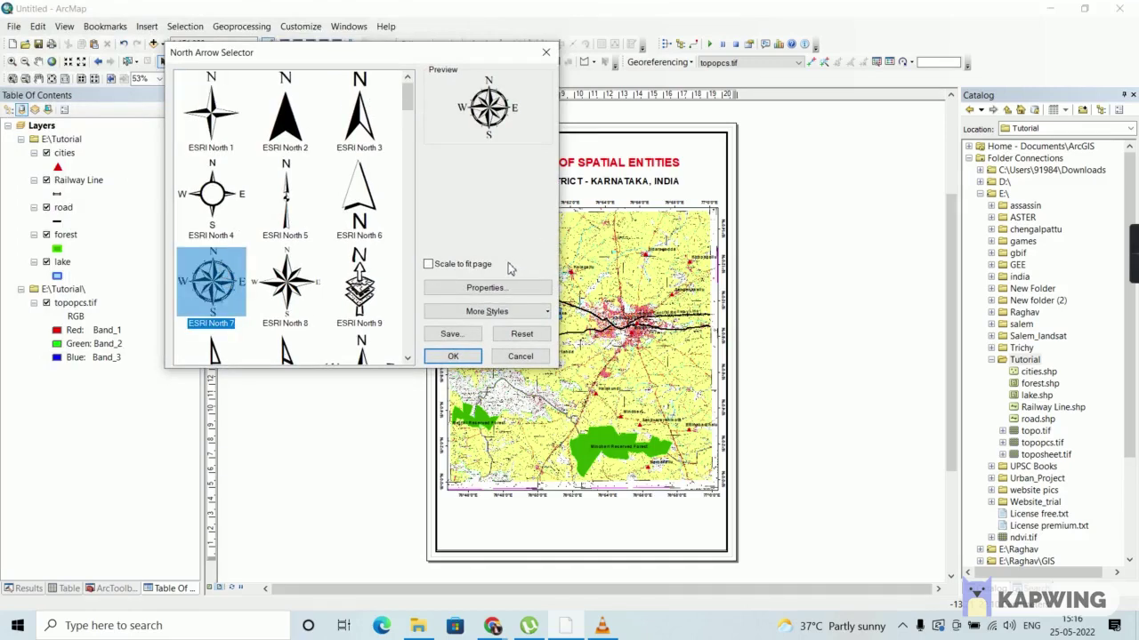
{"action": "left_click", "coordinate": [464, 292]}
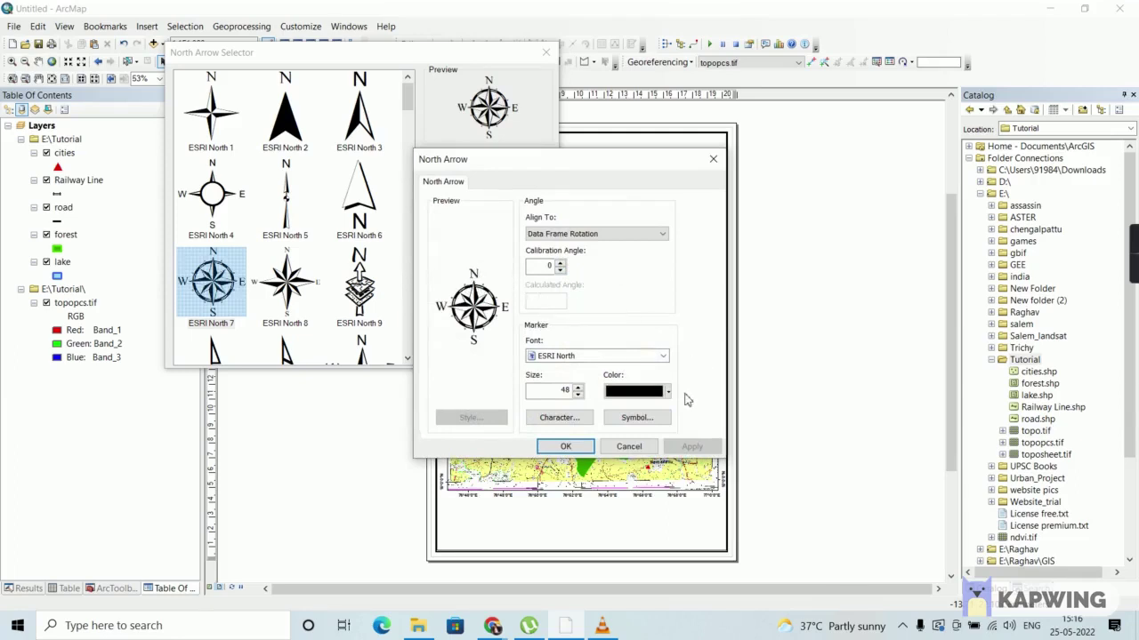
{"action": "left_click", "coordinate": [569, 446]}
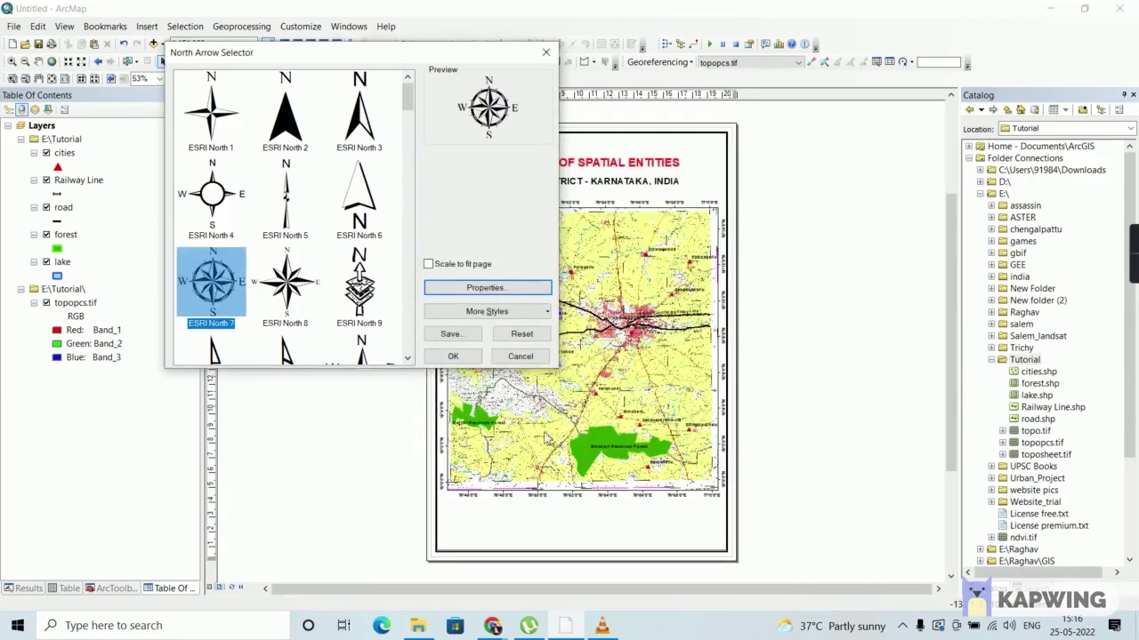
{"action": "left_click", "coordinate": [452, 357]}
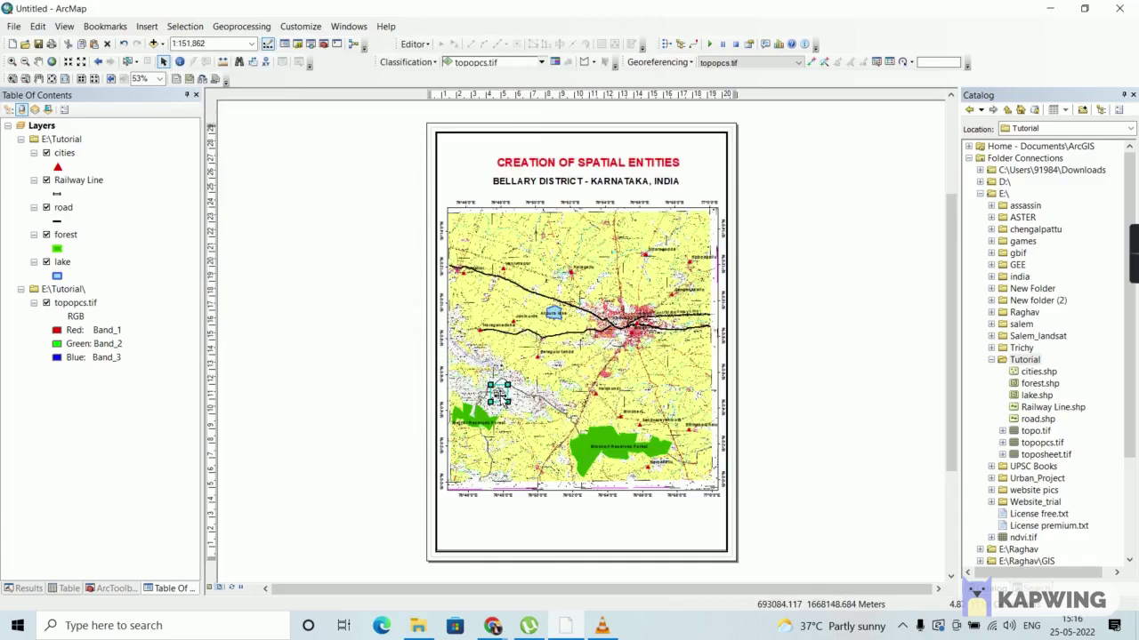
- Move the north arrow to the page's upper-right corner, beside the title and inside the neatline
{"action": "left_click", "coordinate": [712, 161]}
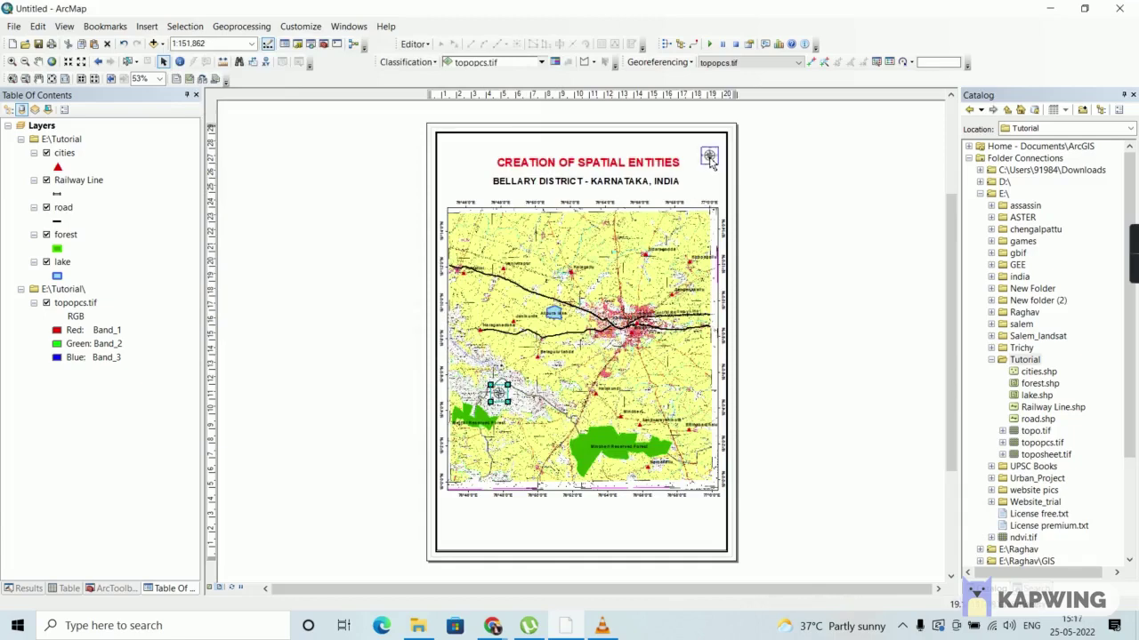
{"action": "left_click_drag", "start_coordinate": [711, 160], "coordinate": [712, 162]}
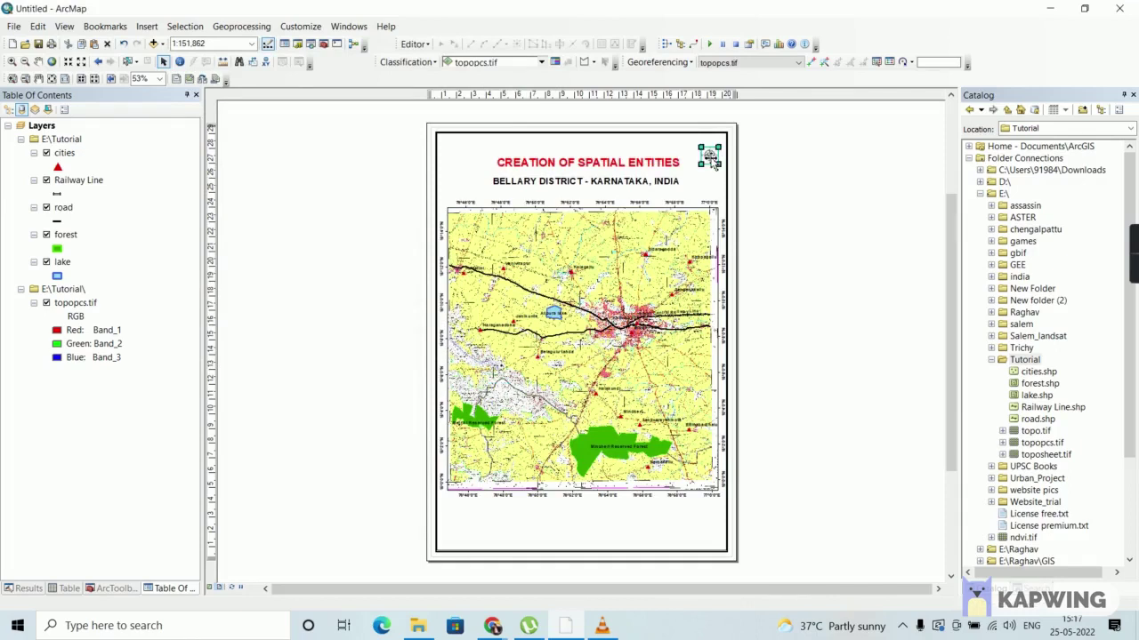
{"action": "left_click", "coordinate": [762, 183]}
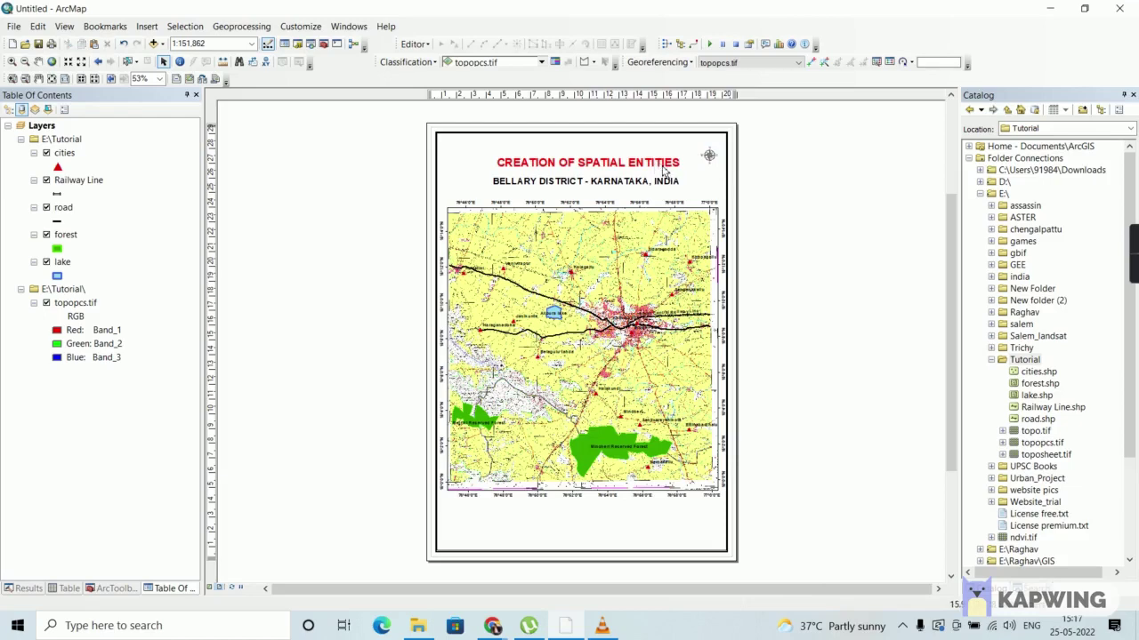
- Start a new scale bar for the layout and choose the Alternating Scale Bar 1 style
{"action": "left_click", "coordinate": [153, 30]}
{"action": "left_click", "coordinate": [185, 155]}
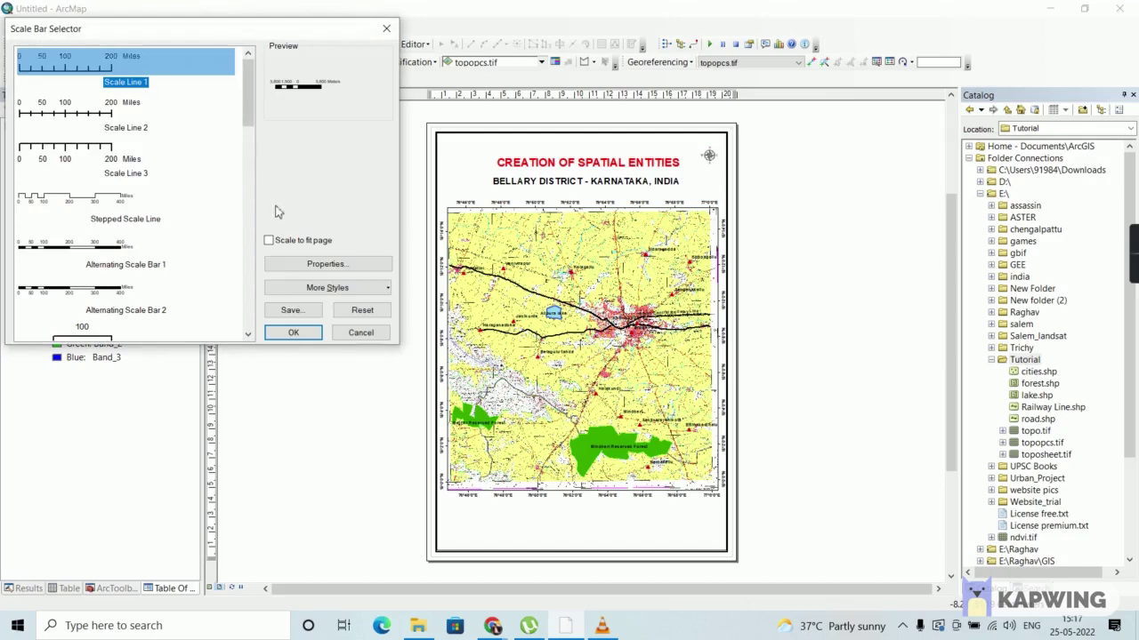
{"action": "left_click", "coordinate": [80, 257]}
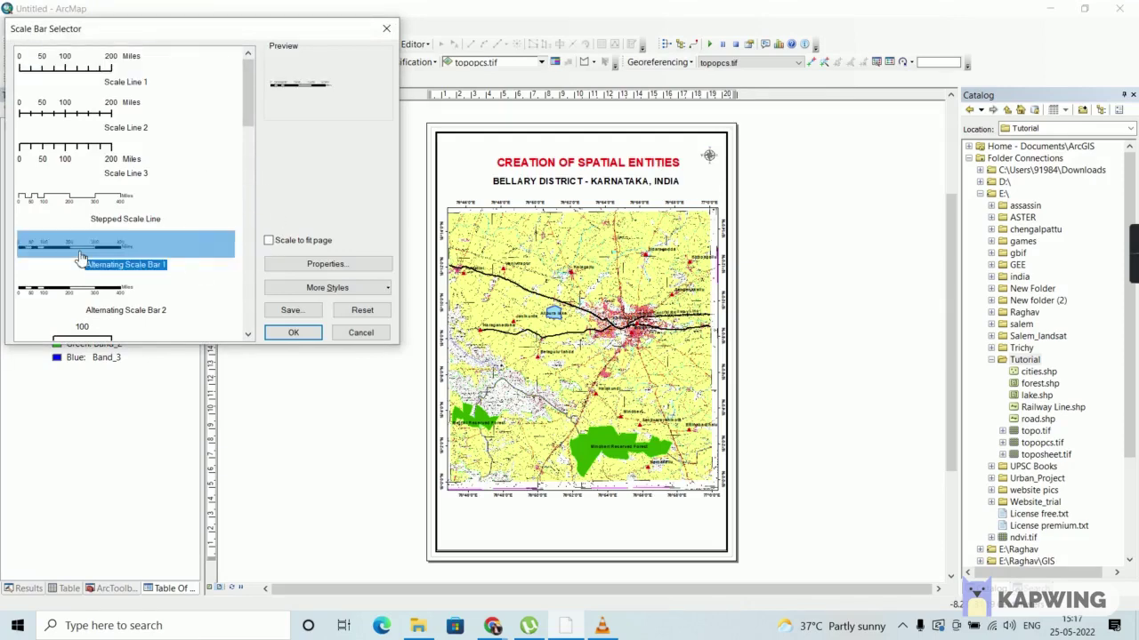
{"action": "left_click_drag", "start_coordinate": [180, 29], "coordinate": [375, 30]}
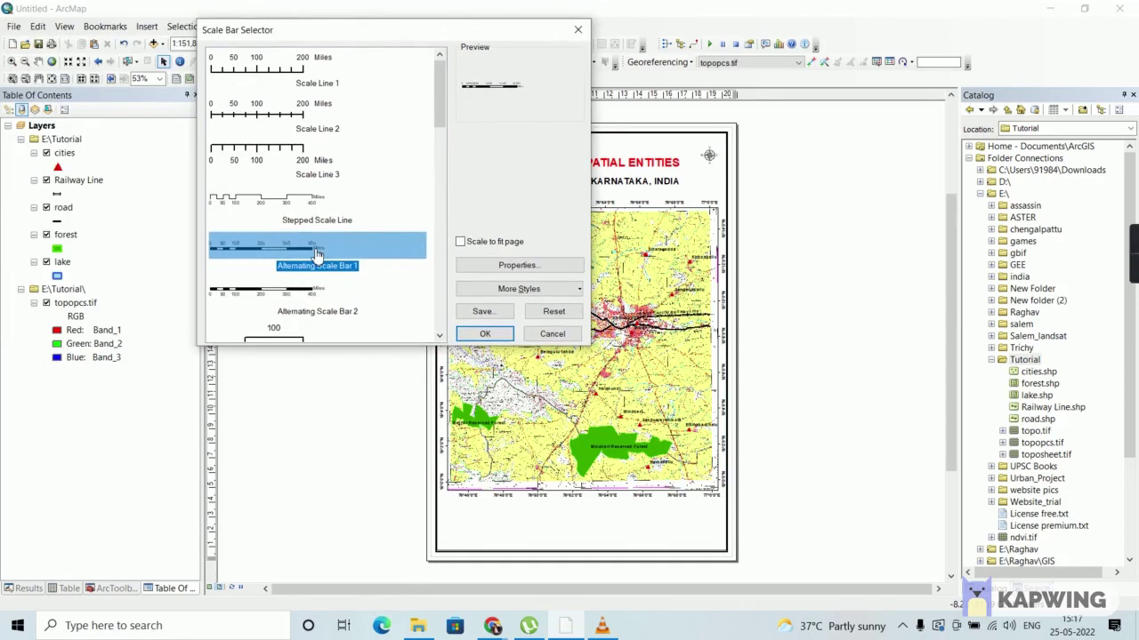
- Set the scale bar's division units to Kilometers and its label position to below center
{"action": "left_click", "coordinate": [528, 266]}
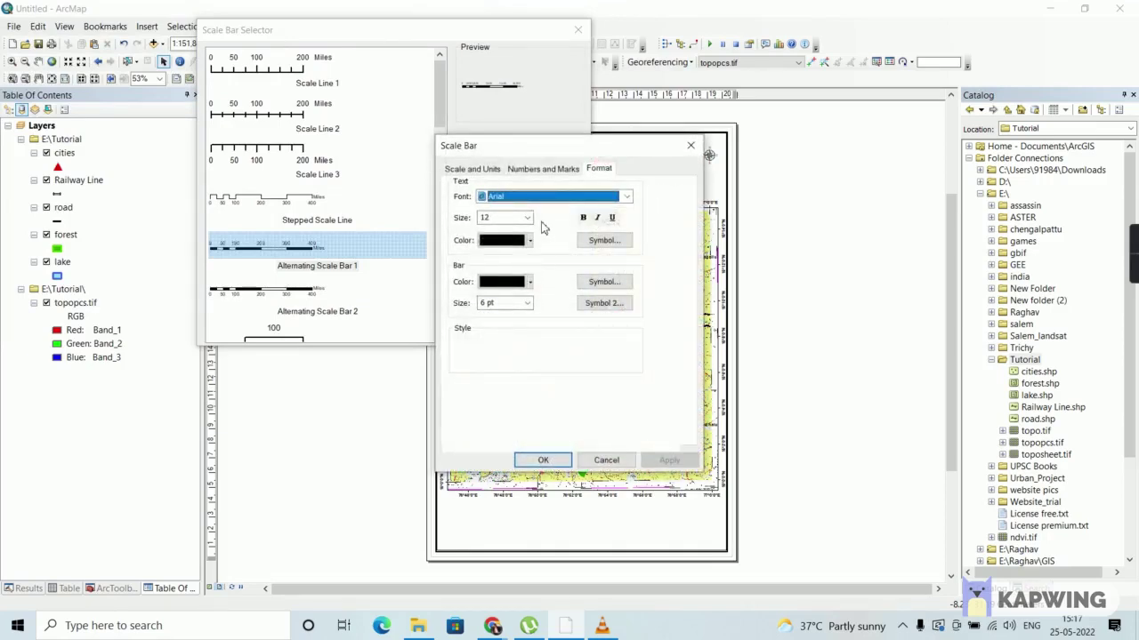
{"action": "left_click", "coordinate": [464, 171]}
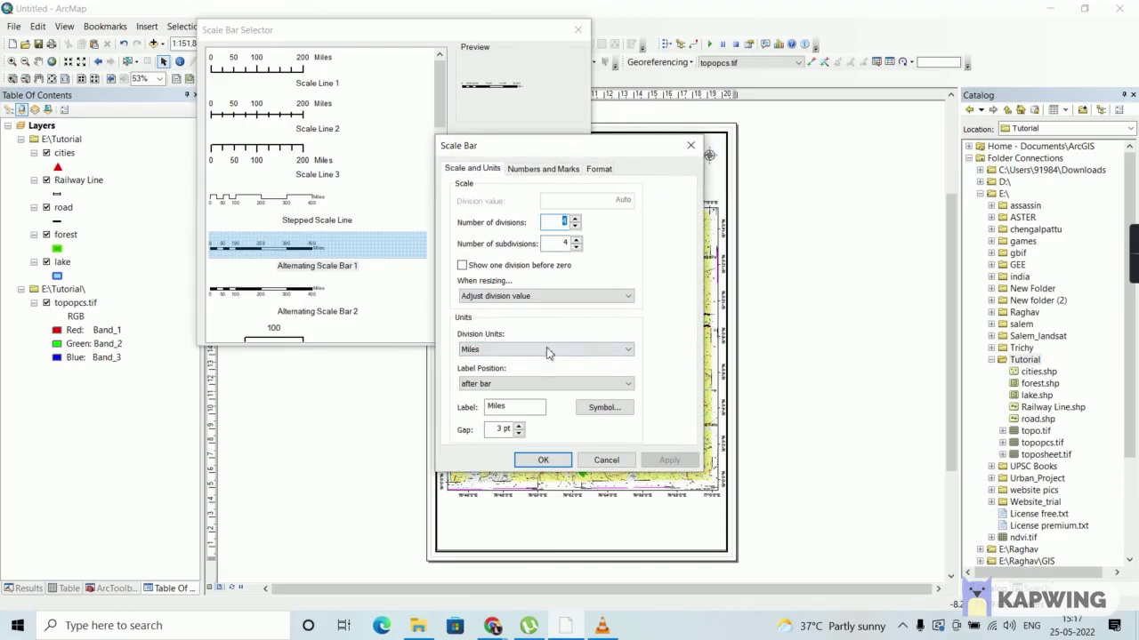
{"action": "left_click", "coordinate": [628, 352]}
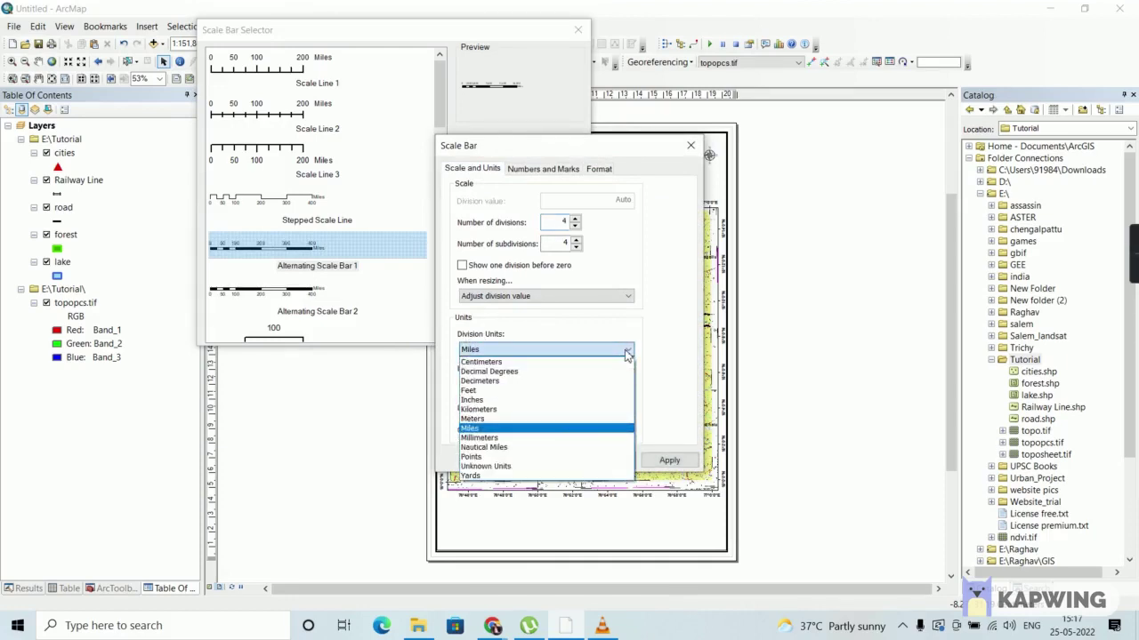
{"action": "left_click", "coordinate": [480, 409]}
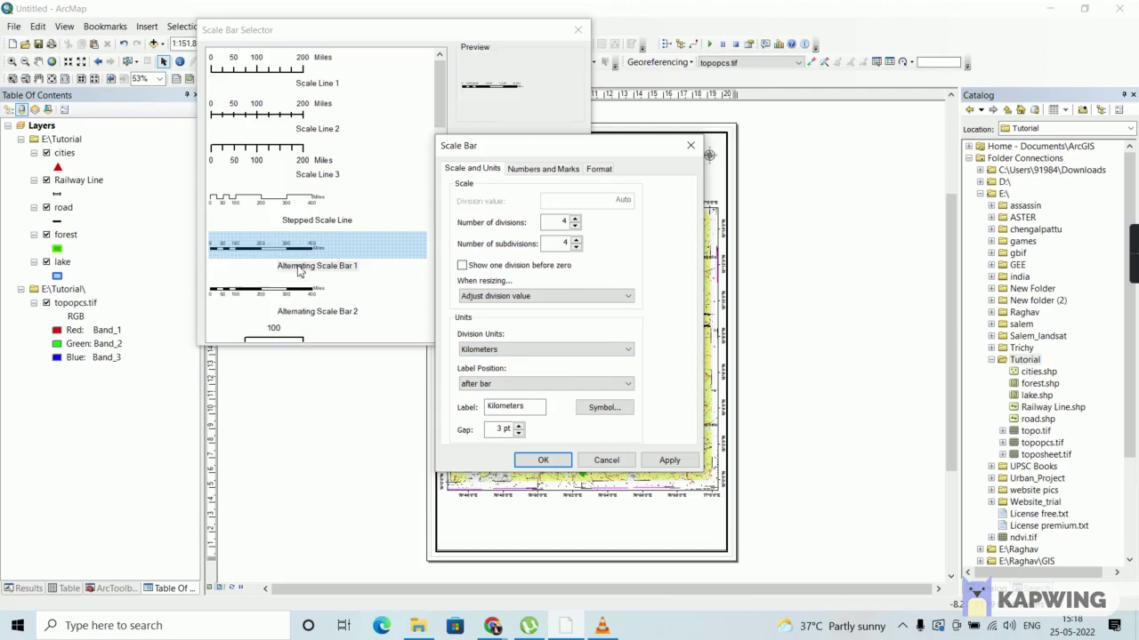
{"action": "left_click", "coordinate": [597, 384]}
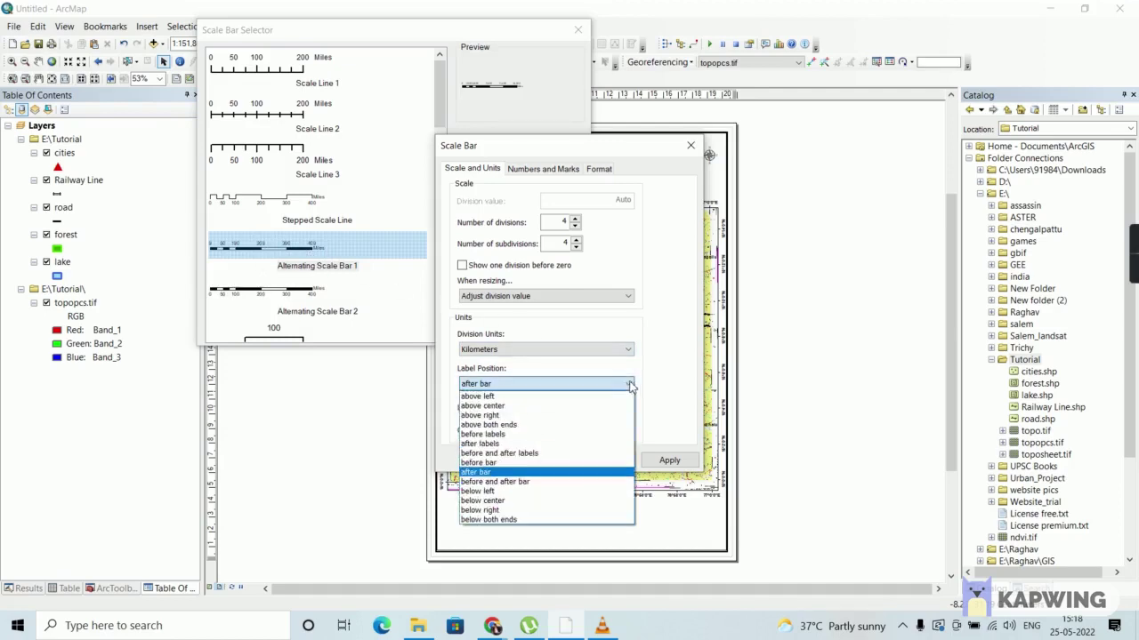
{"action": "left_click", "coordinate": [524, 501]}
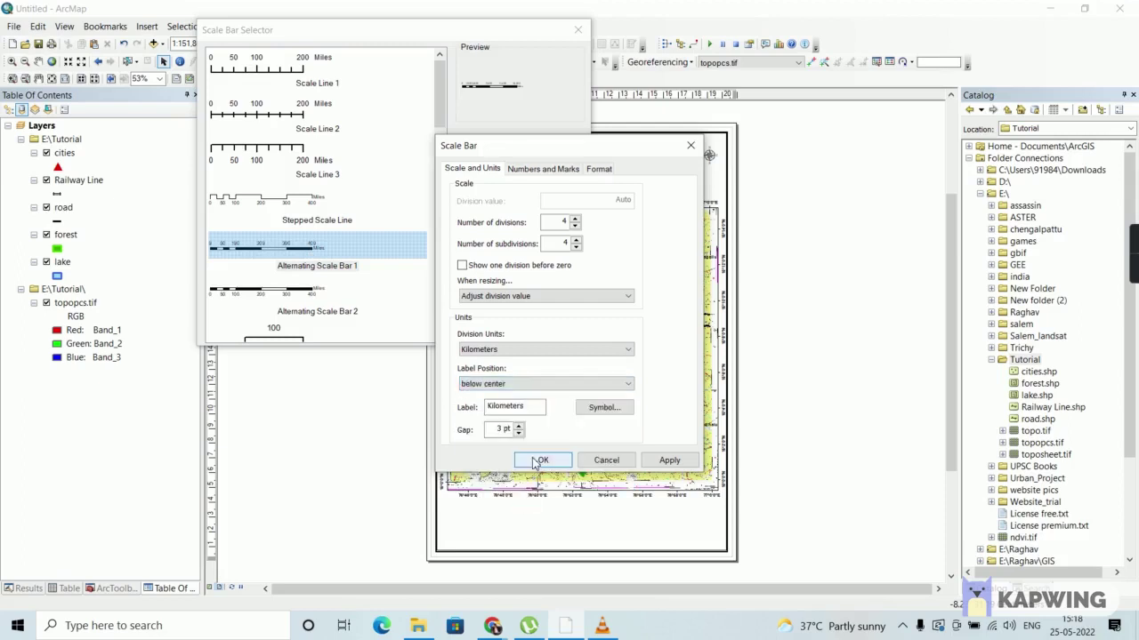
{"action": "left_click", "coordinate": [598, 168]}
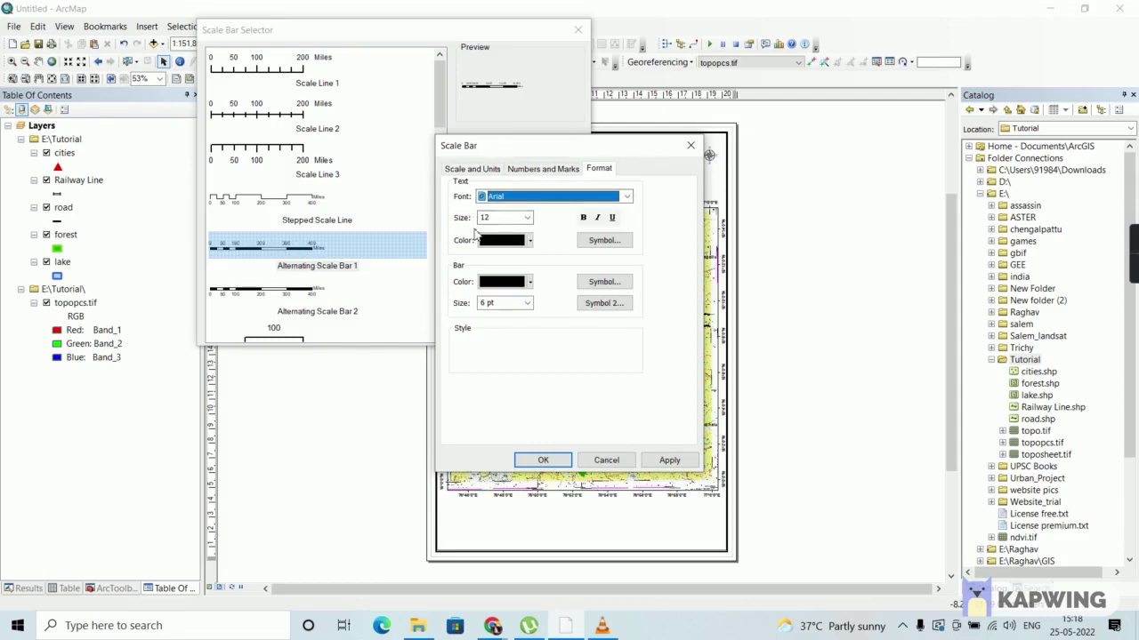
{"action": "left_click", "coordinate": [524, 460]}
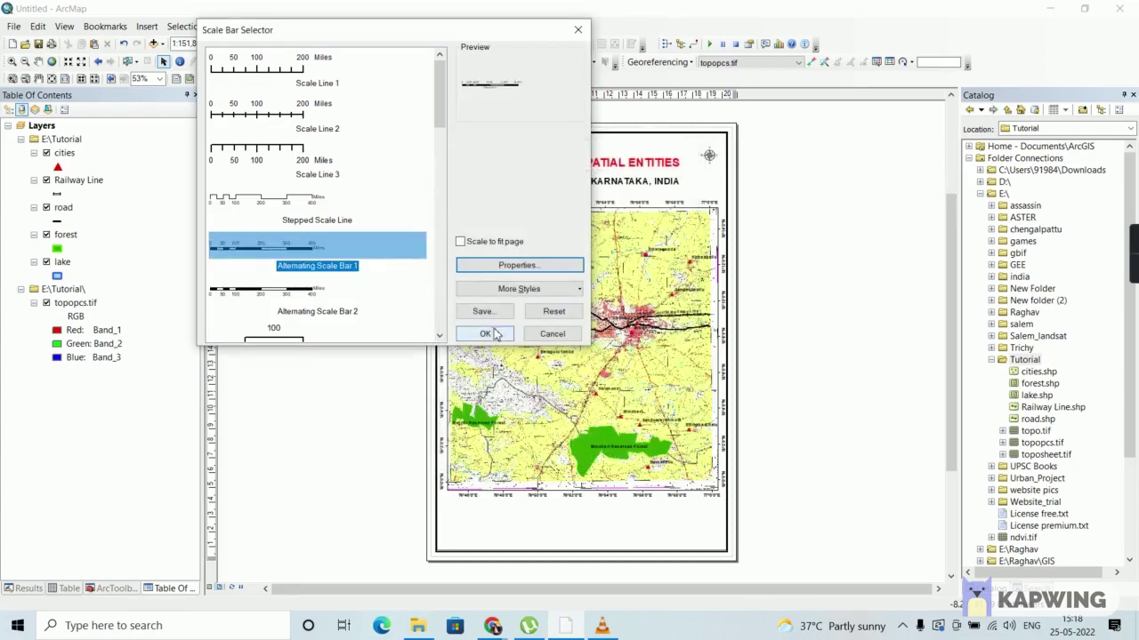
- Insert the scale bar and move it below the map's lower-left corner, inside the neatline
{"action": "left_click", "coordinate": [497, 335]}
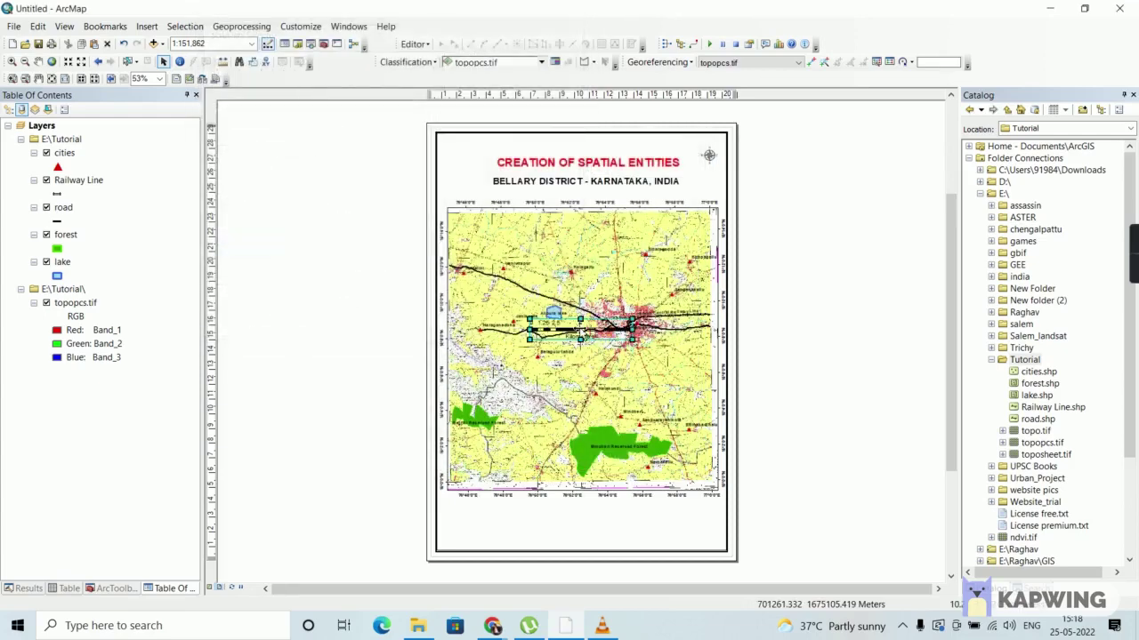
{"action": "left_click_drag", "start_coordinate": [580, 330], "coordinate": [497, 531]}
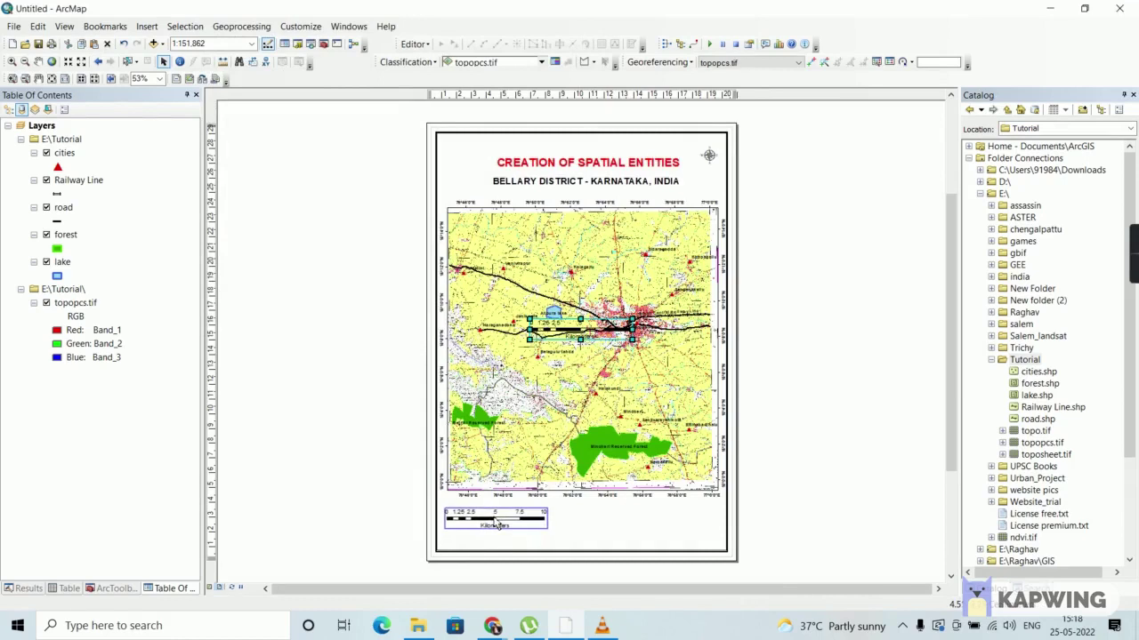
{"action": "left_click", "coordinate": [872, 358]}
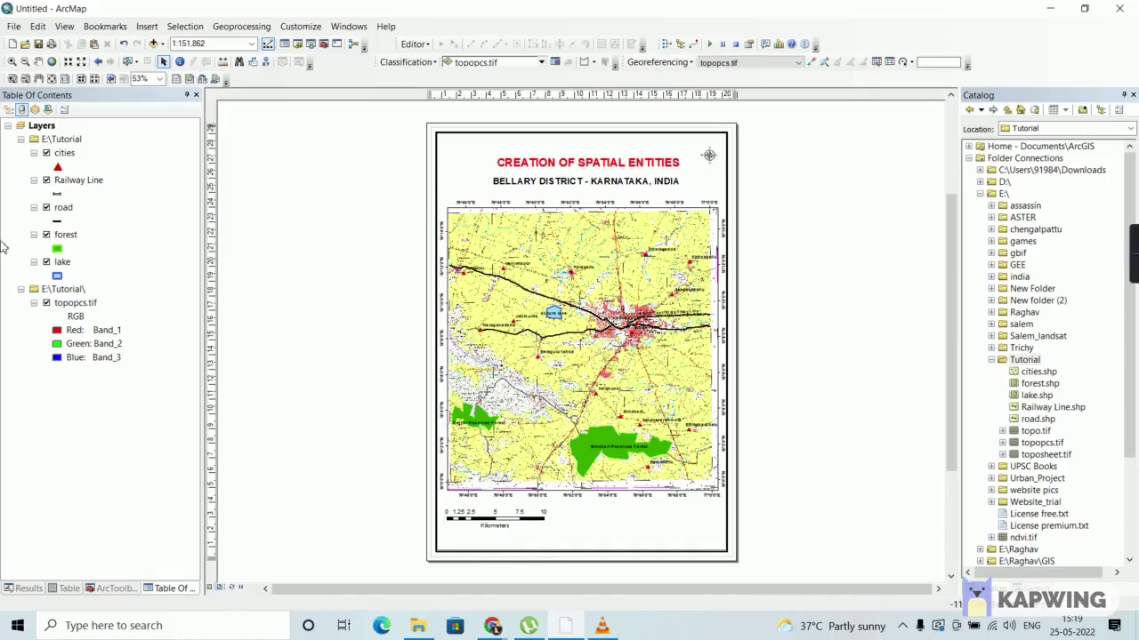
- Start a new legend for the layout and remove the topopcs.tif layer from its legend items
{"action": "left_click", "coordinate": [147, 26]}
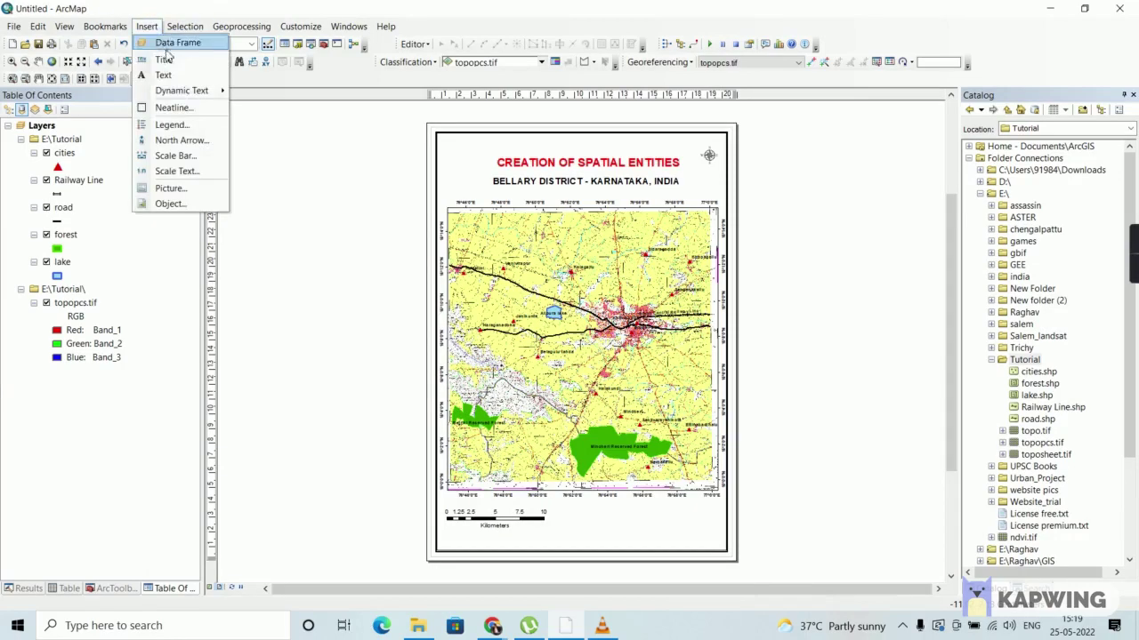
{"action": "left_click", "coordinate": [178, 125]}
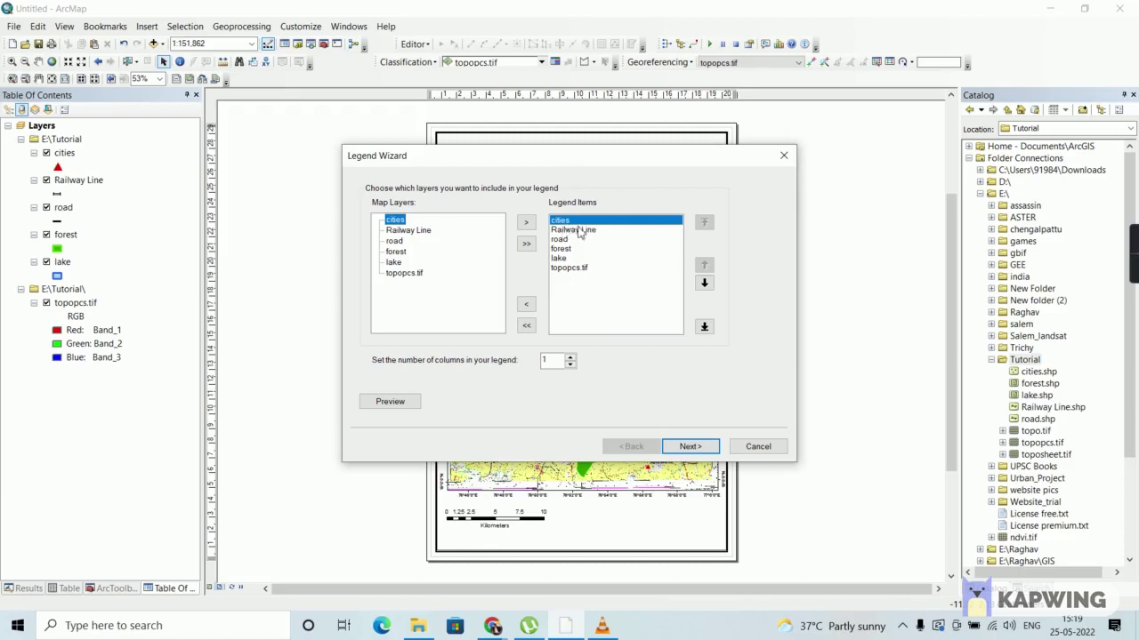
{"action": "left_click", "coordinate": [563, 269]}
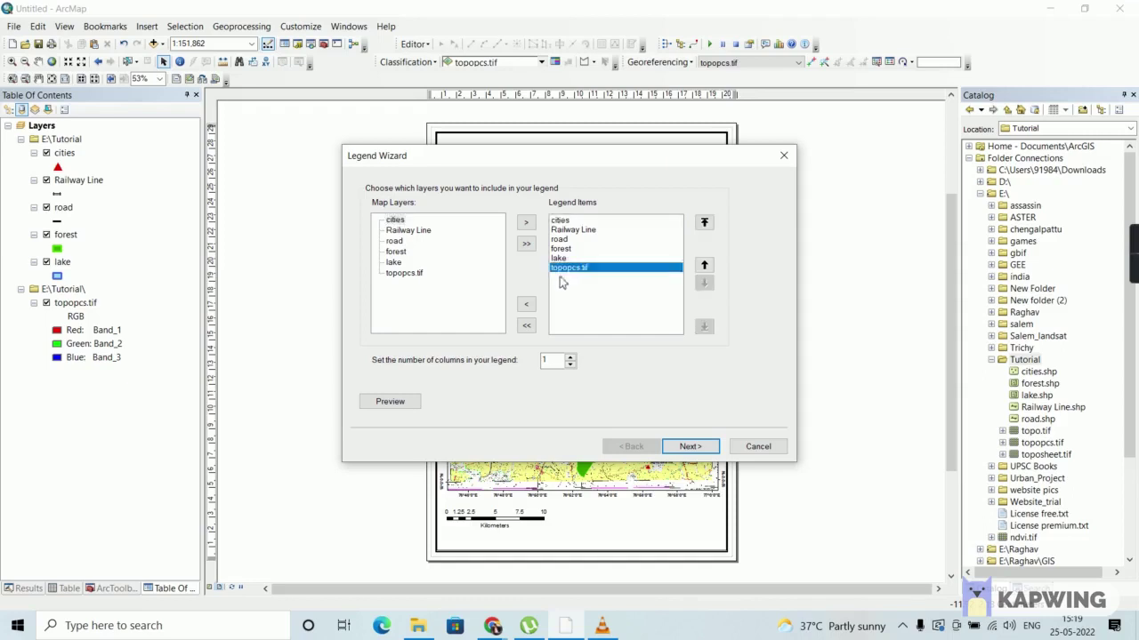
{"action": "left_click", "coordinate": [526, 305]}
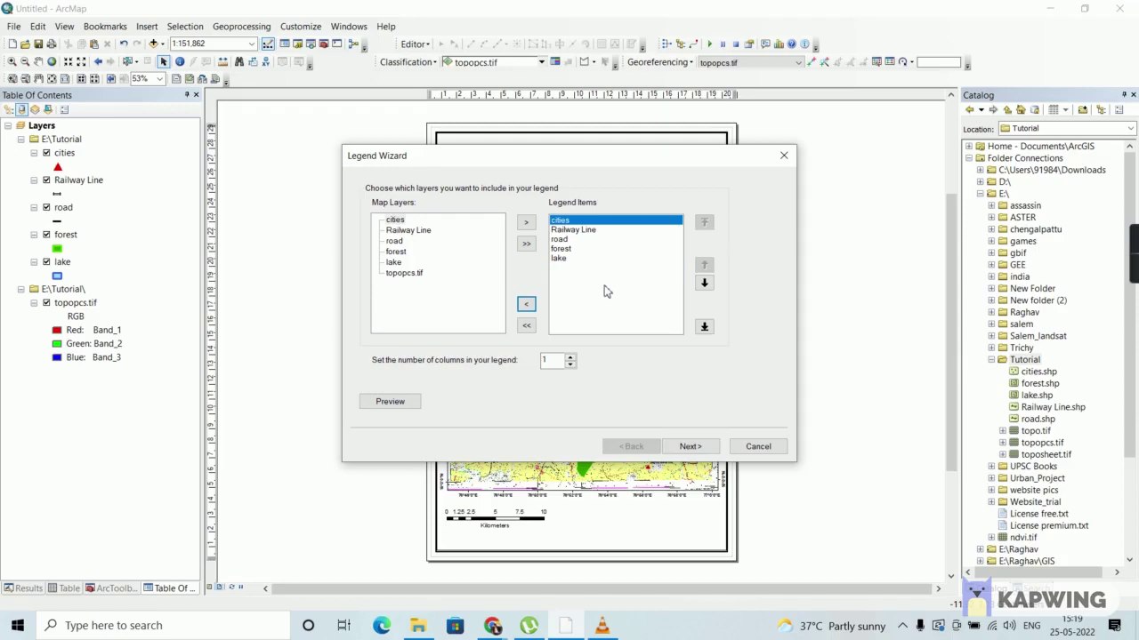
- Move road above Railway Line in the legend items and accept the default legend title settings
{"action": "left_click", "coordinate": [563, 242]}
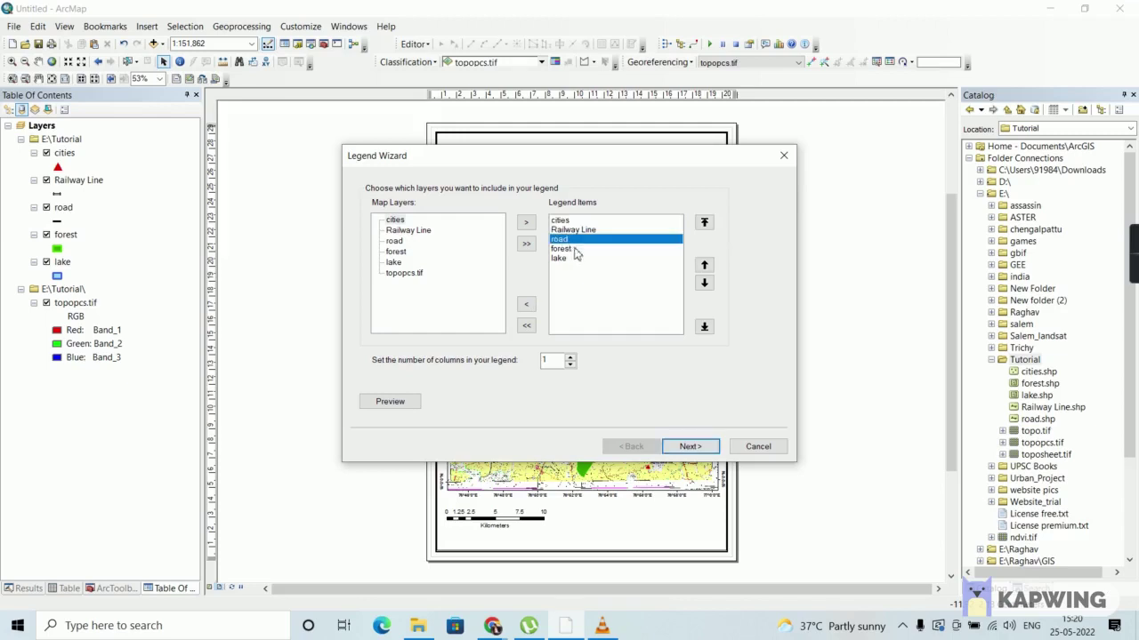
{"action": "left_click", "coordinate": [704, 265]}
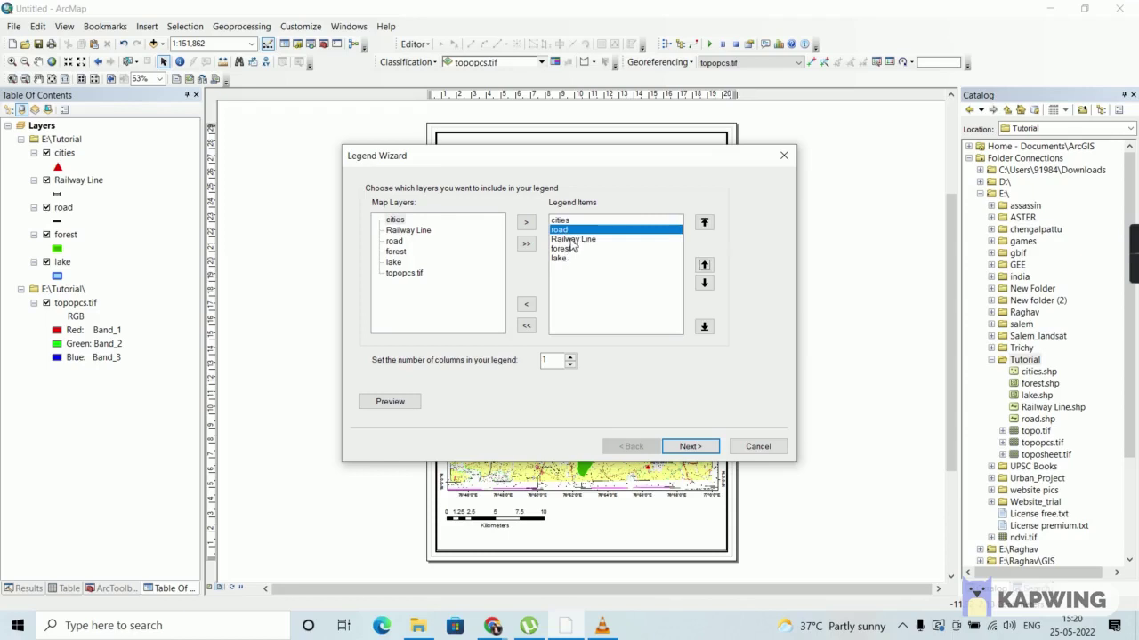
{"action": "left_click", "coordinate": [686, 452]}
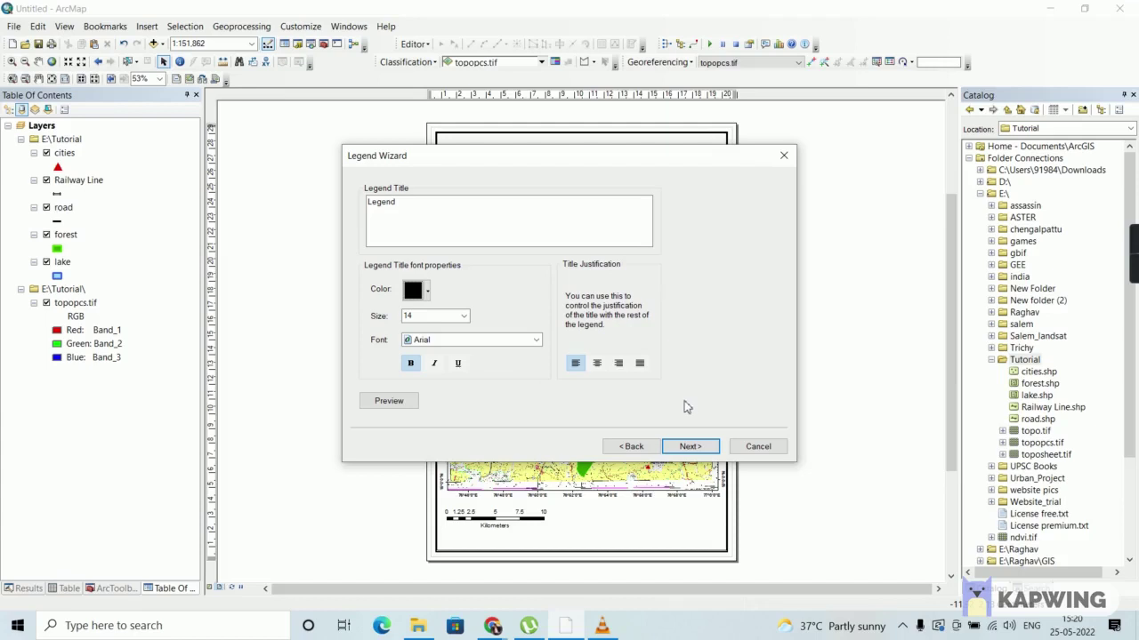
{"action": "left_click", "coordinate": [686, 445]}
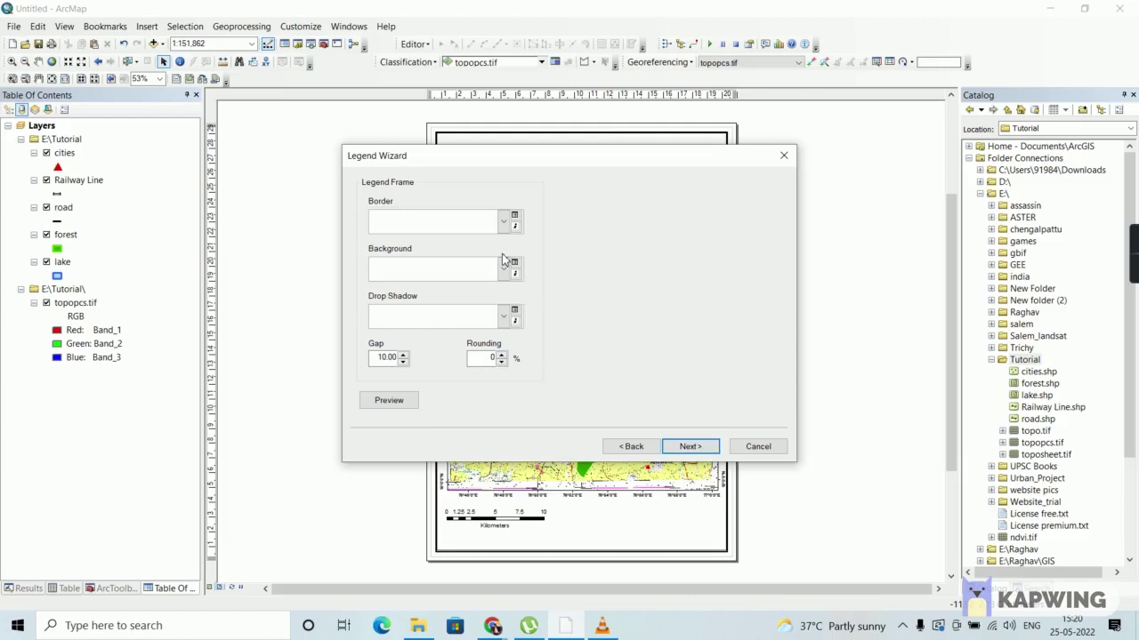
- Review the border and background styles offered for the legend frame without applying either
{"action": "left_click", "coordinate": [503, 222]}
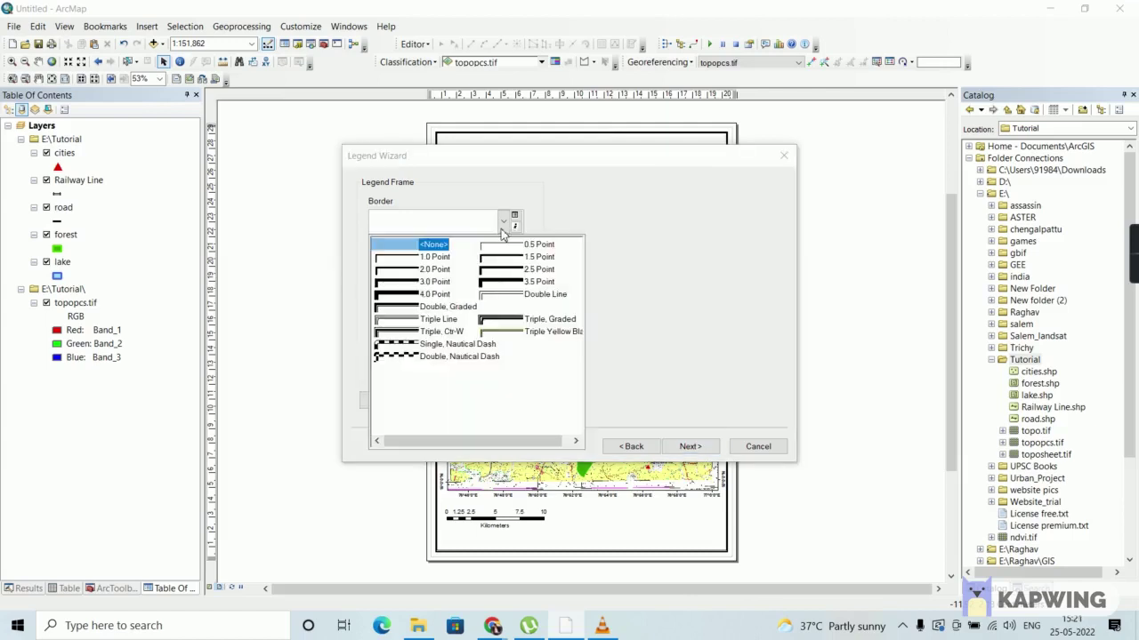
{"action": "left_click", "coordinate": [602, 264]}
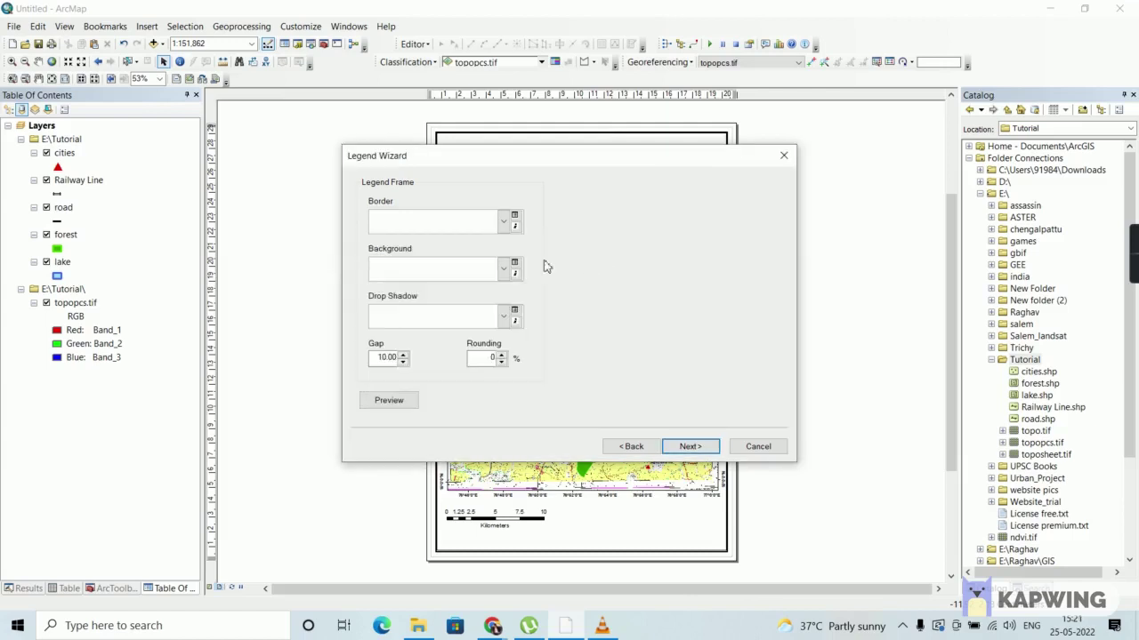
{"action": "left_click", "coordinate": [503, 271]}
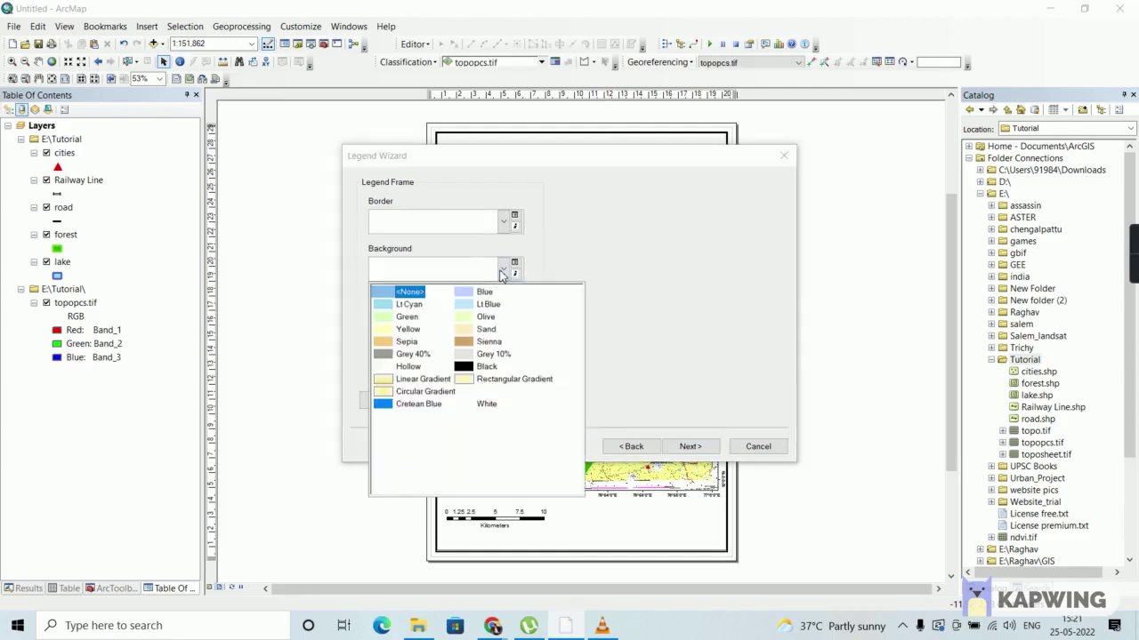
{"action": "left_click", "coordinate": [502, 273]}
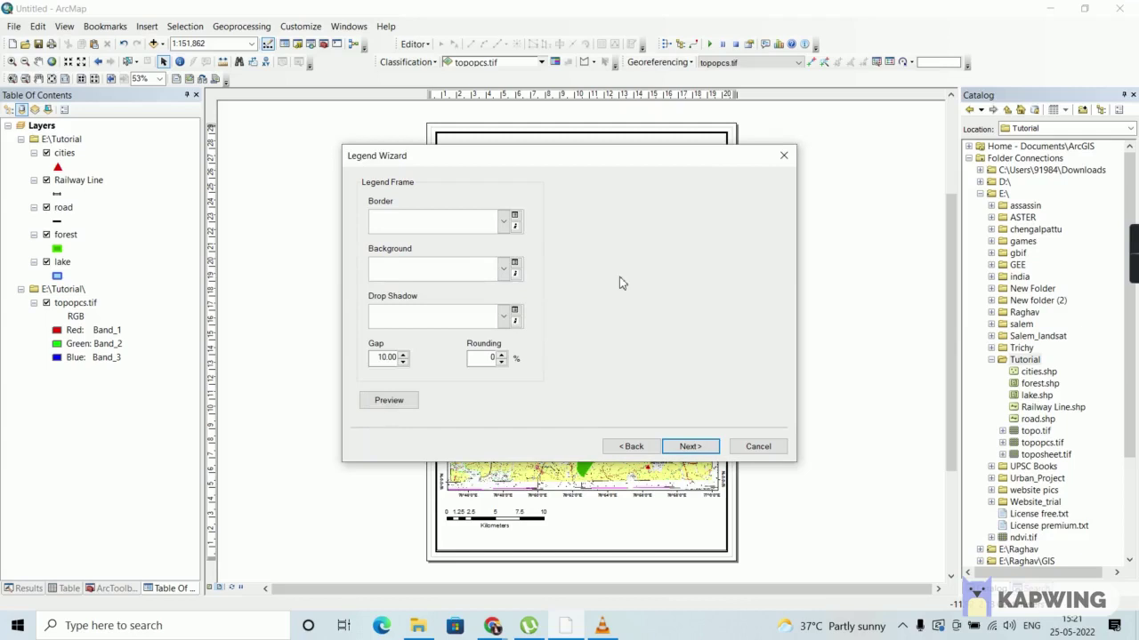
- Set the area patch of the forest legend item to Natural Area and that of the lake item to Water Body
{"action": "left_click", "coordinate": [694, 448]}
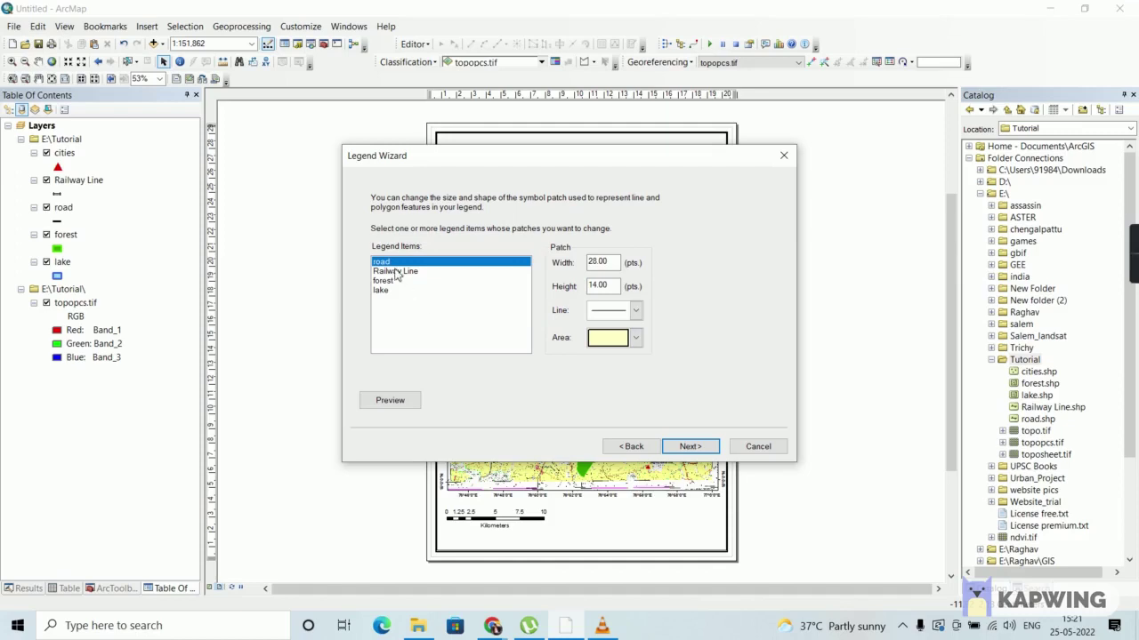
{"action": "left_click", "coordinate": [637, 311]}
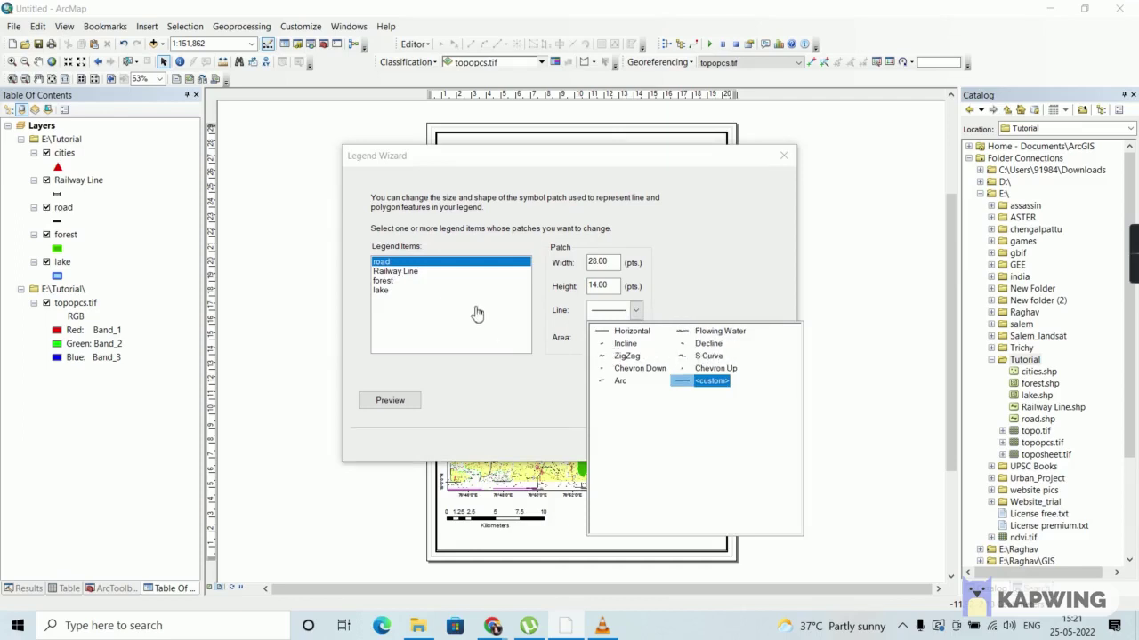
{"action": "left_click", "coordinate": [712, 297]}
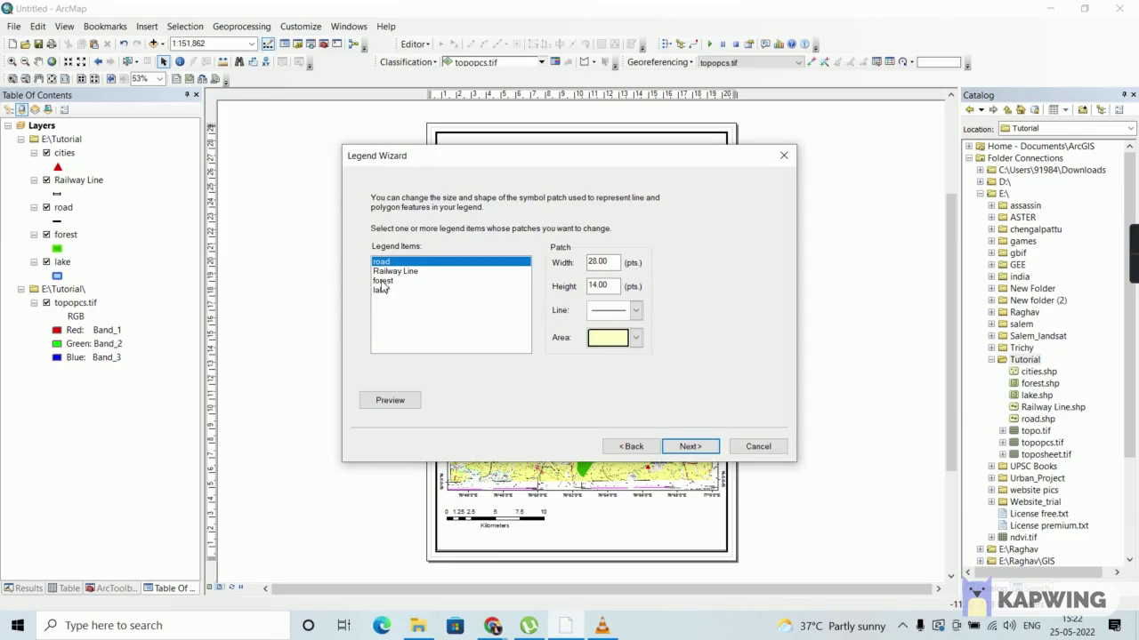
{"action": "left_click", "coordinate": [382, 282]}
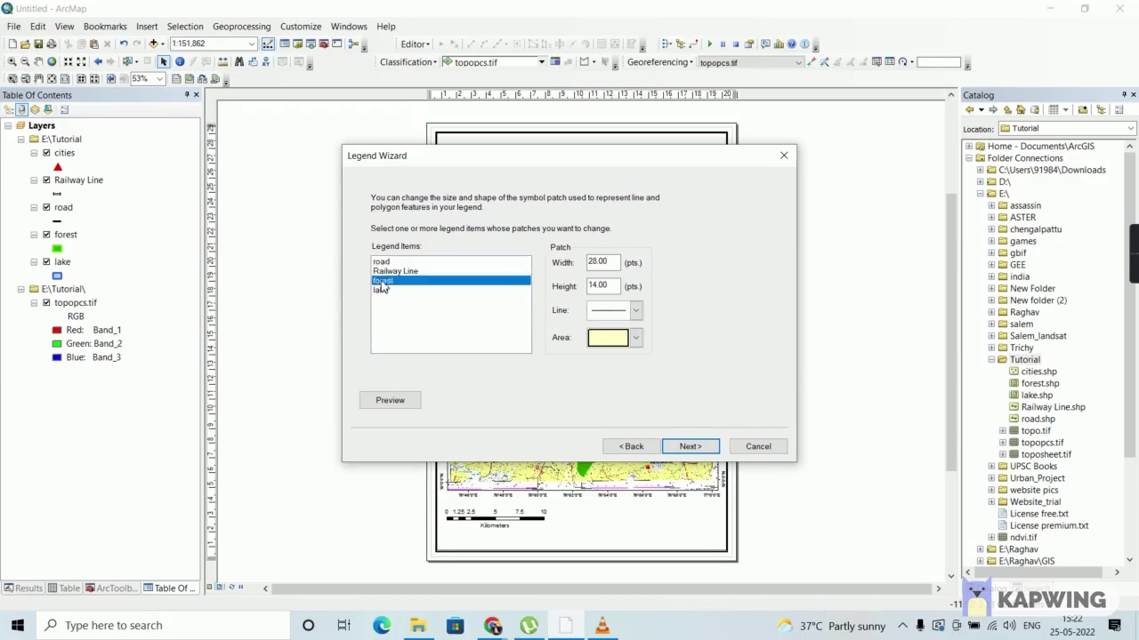
{"action": "left_click", "coordinate": [637, 342]}
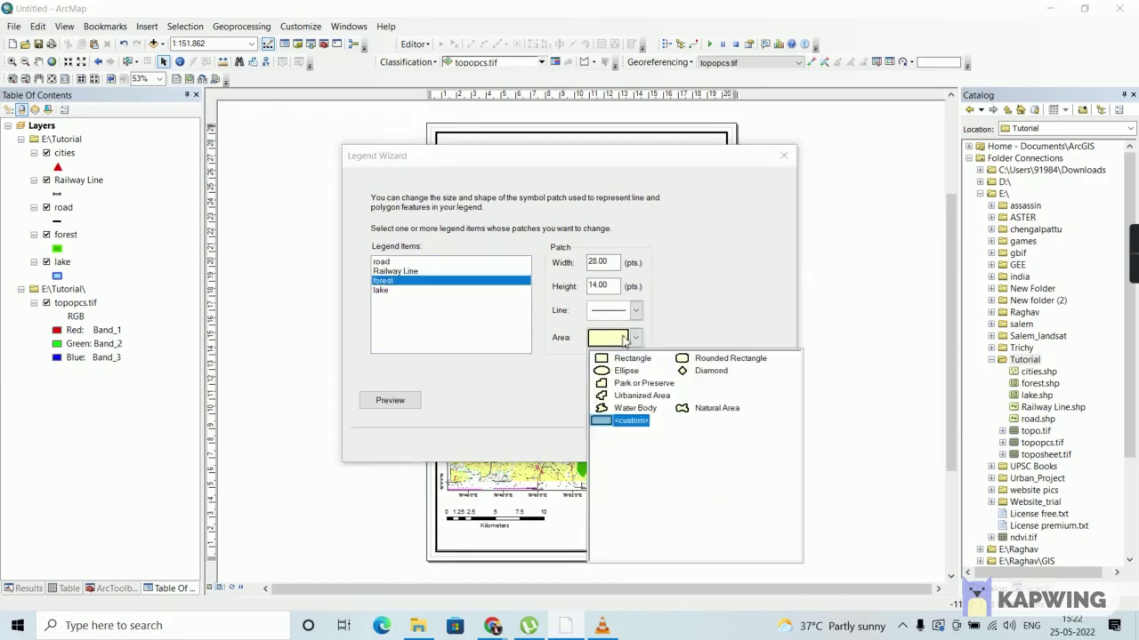
{"action": "left_click", "coordinate": [716, 409]}
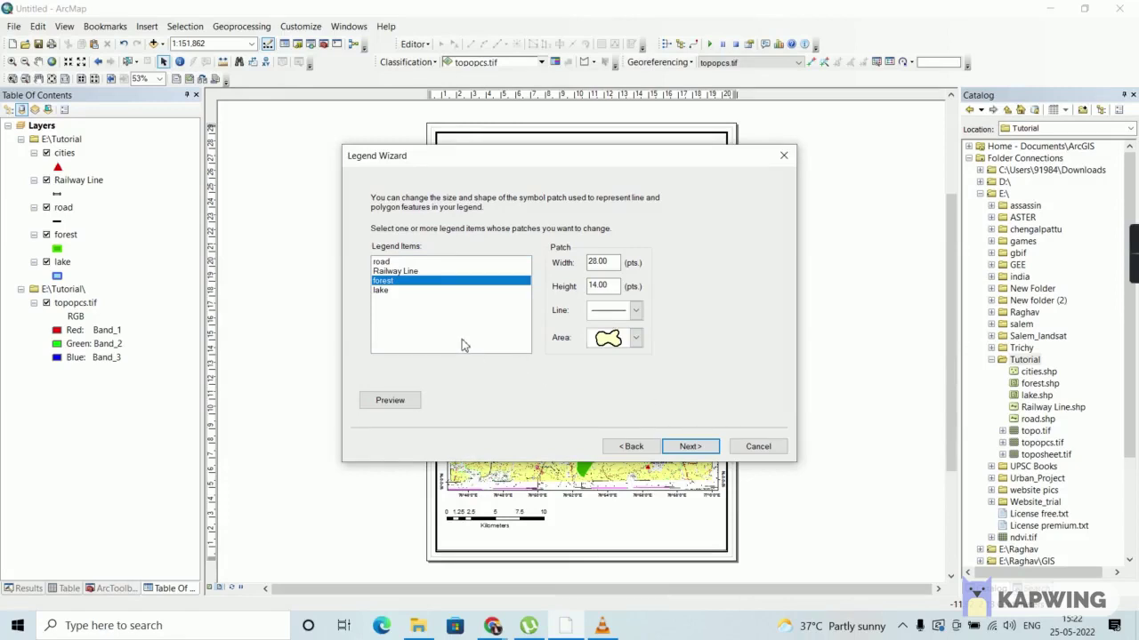
{"action": "left_click", "coordinate": [379, 292]}
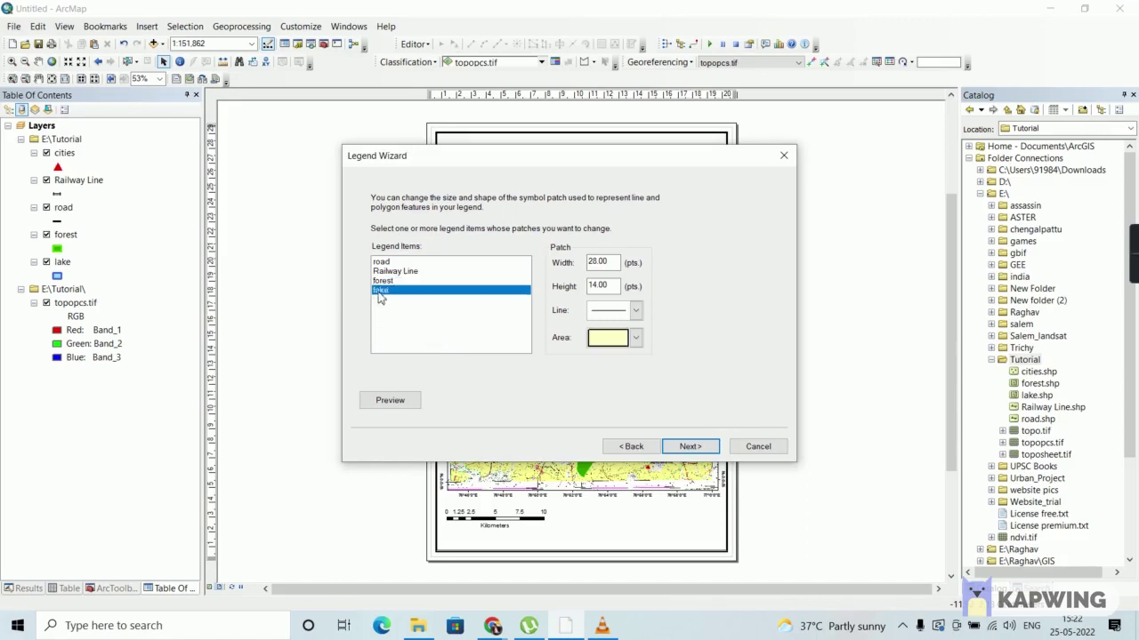
{"action": "left_click", "coordinate": [636, 338]}
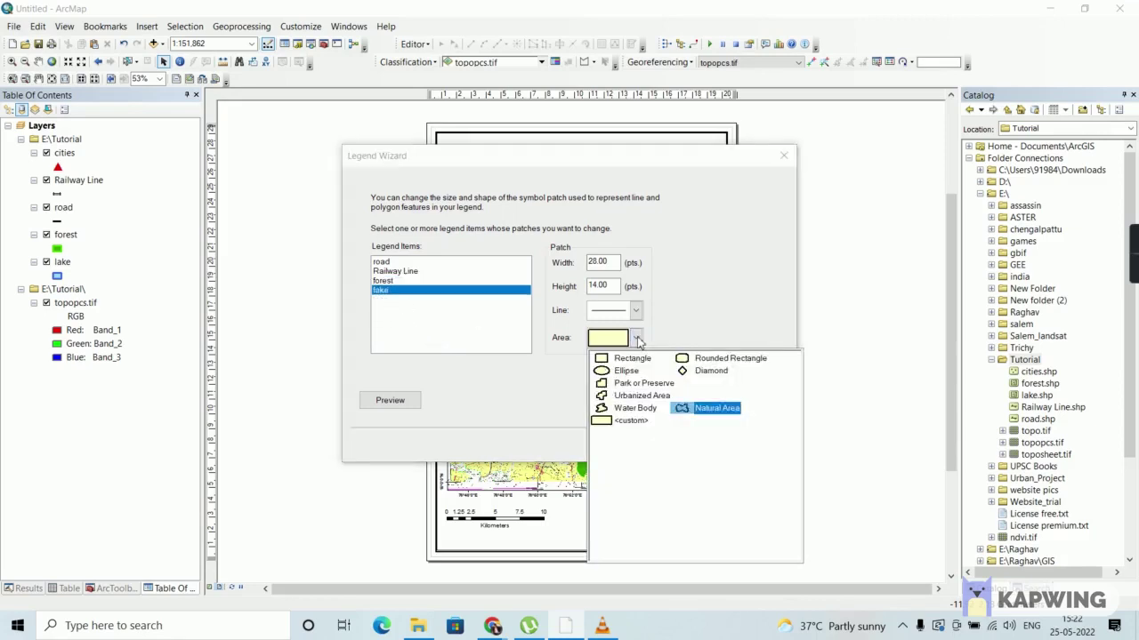
{"action": "left_click", "coordinate": [645, 412]}
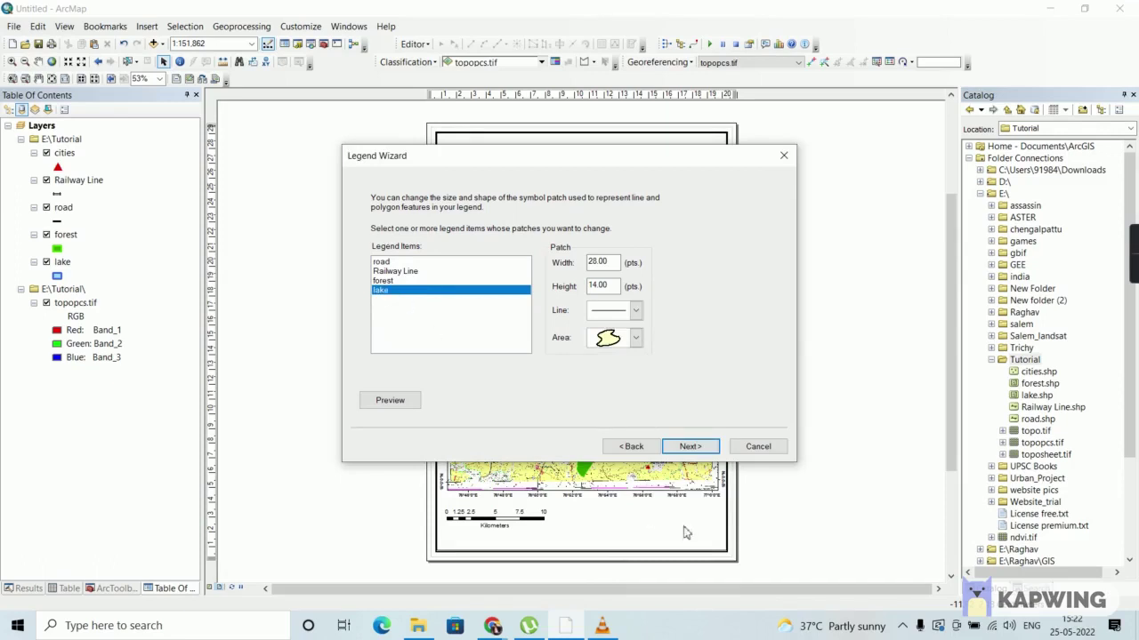
- Insert the legend with default spacing and move it to the lower-right corner of the page
{"action": "left_click", "coordinate": [678, 449]}
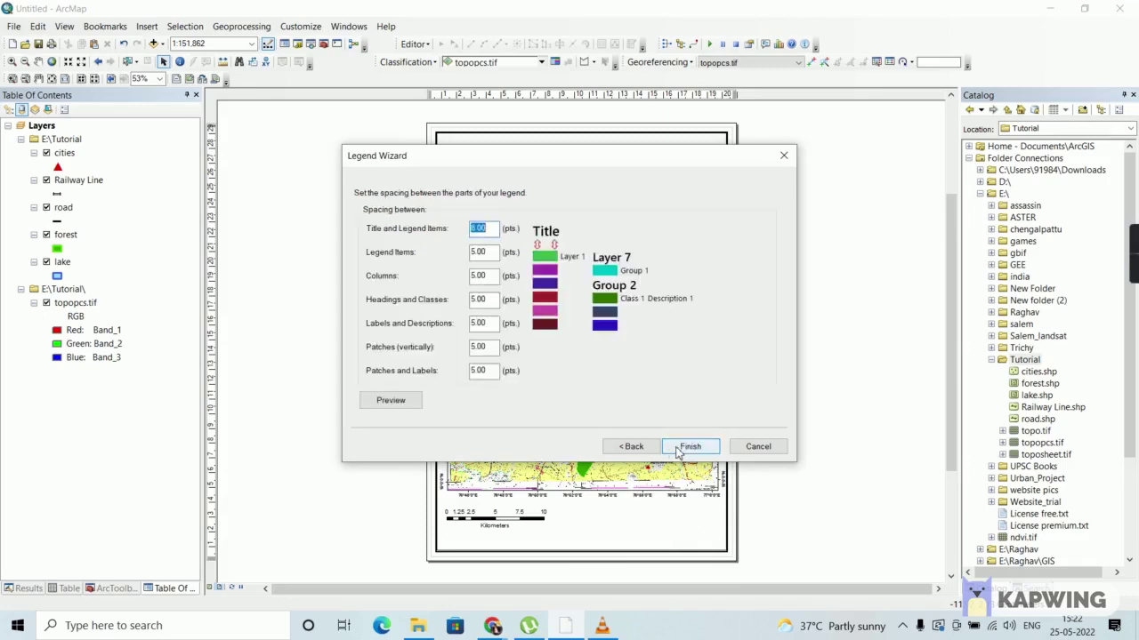
{"action": "left_click", "coordinate": [689, 447]}
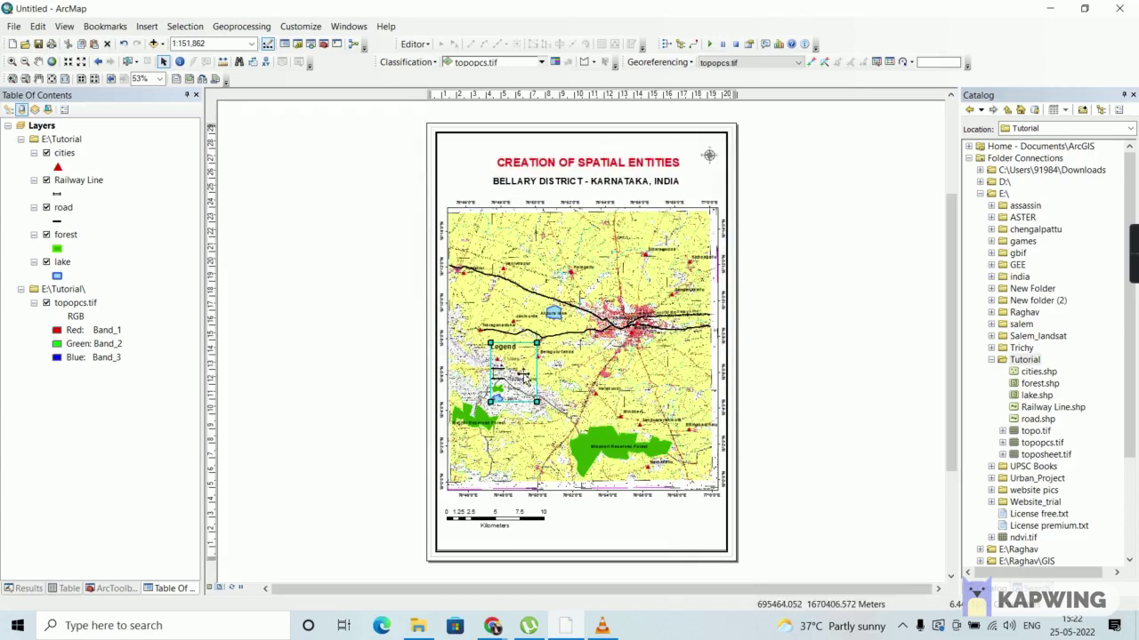
{"action": "left_click_drag", "start_coordinate": [525, 378], "coordinate": [682, 518]}
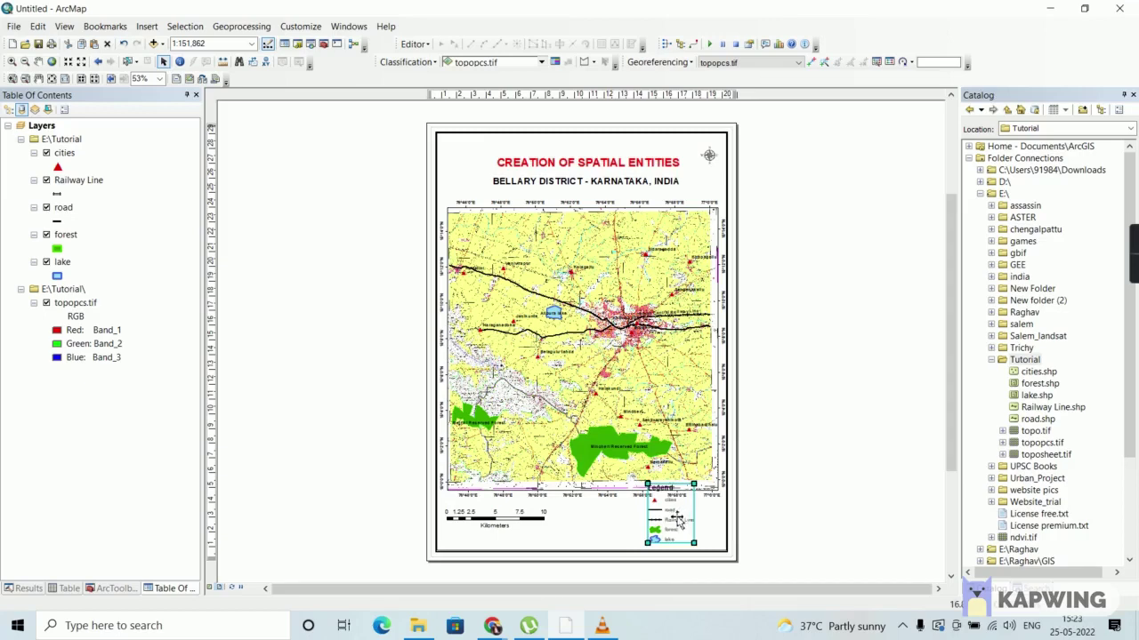
- Set the Railway Line legend item's column count to 2 and shift the legend slightly left, inside the neatline
{"action": "right_click", "coordinate": [682, 513]}
{"action": "left_click", "coordinate": [719, 506]}
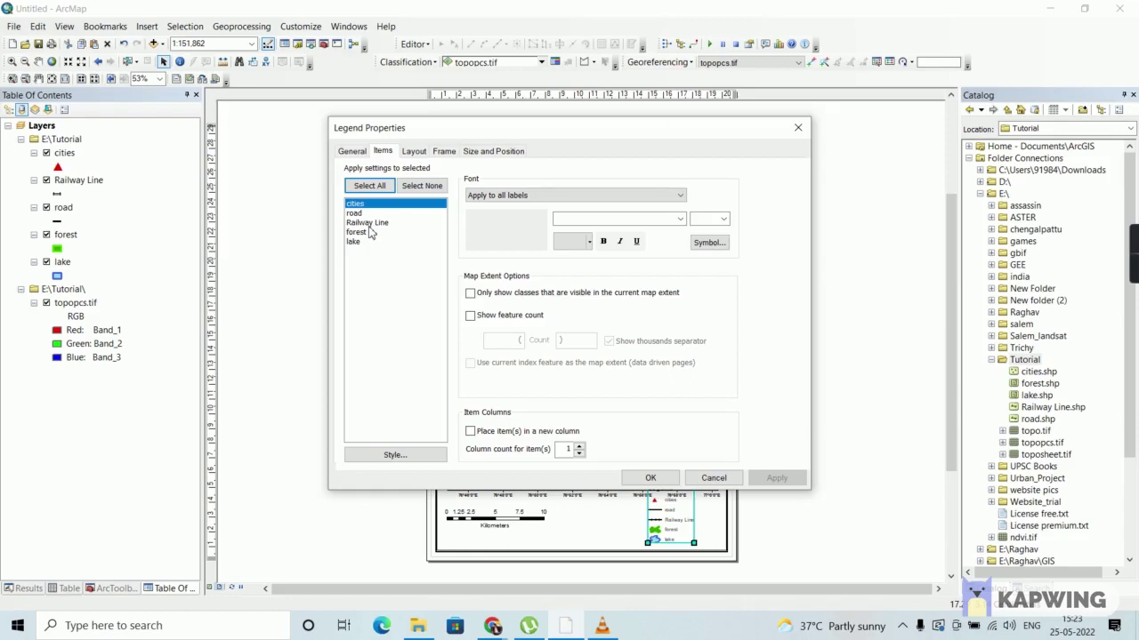
{"action": "left_click", "coordinate": [369, 224]}
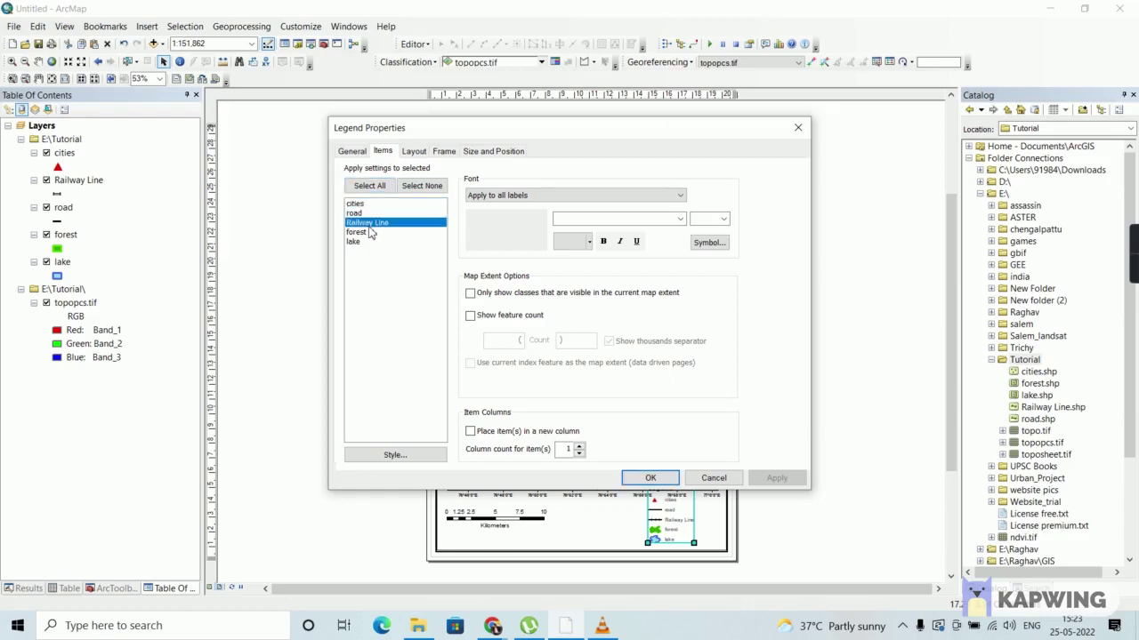
{"action": "left_click", "coordinate": [579, 448]}
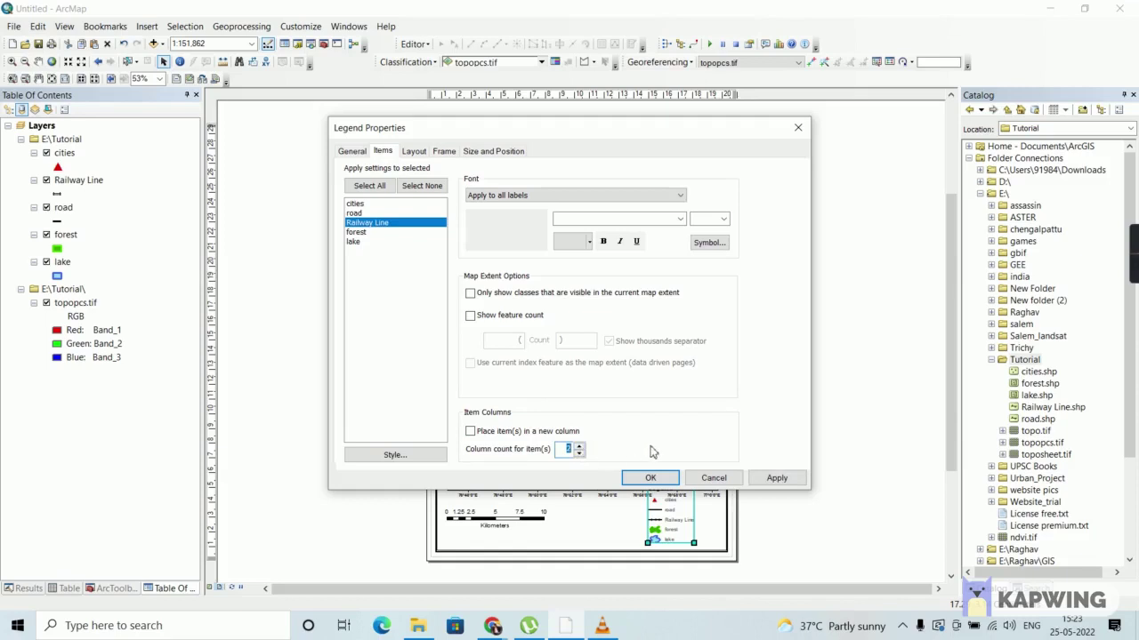
{"action": "left_click", "coordinate": [774, 477]}
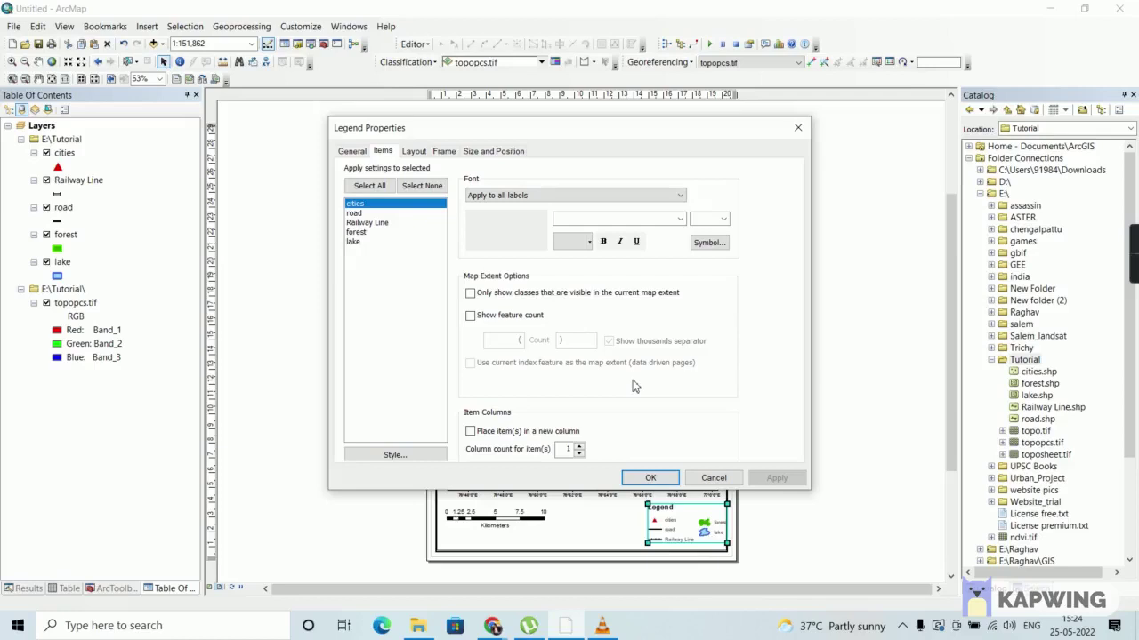
{"action": "left_click", "coordinate": [651, 478]}
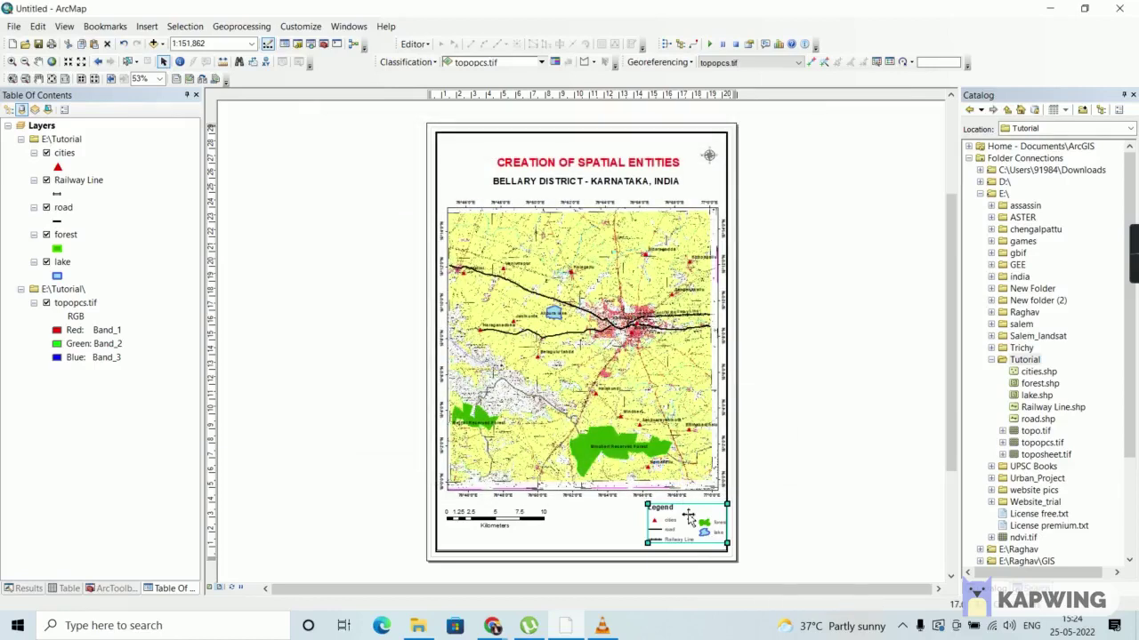
{"action": "left_click_drag", "start_coordinate": [688, 523], "coordinate": [678, 523]}
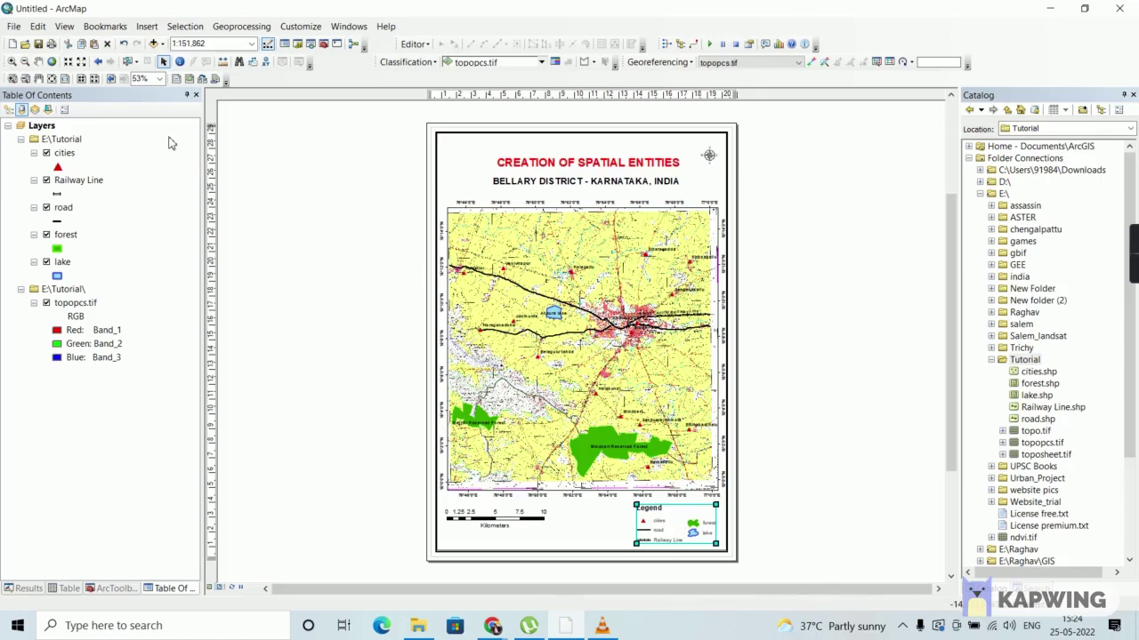
- Insert a text element into the layout and place it below the scale bar
{"action": "left_click", "coordinate": [147, 28]}
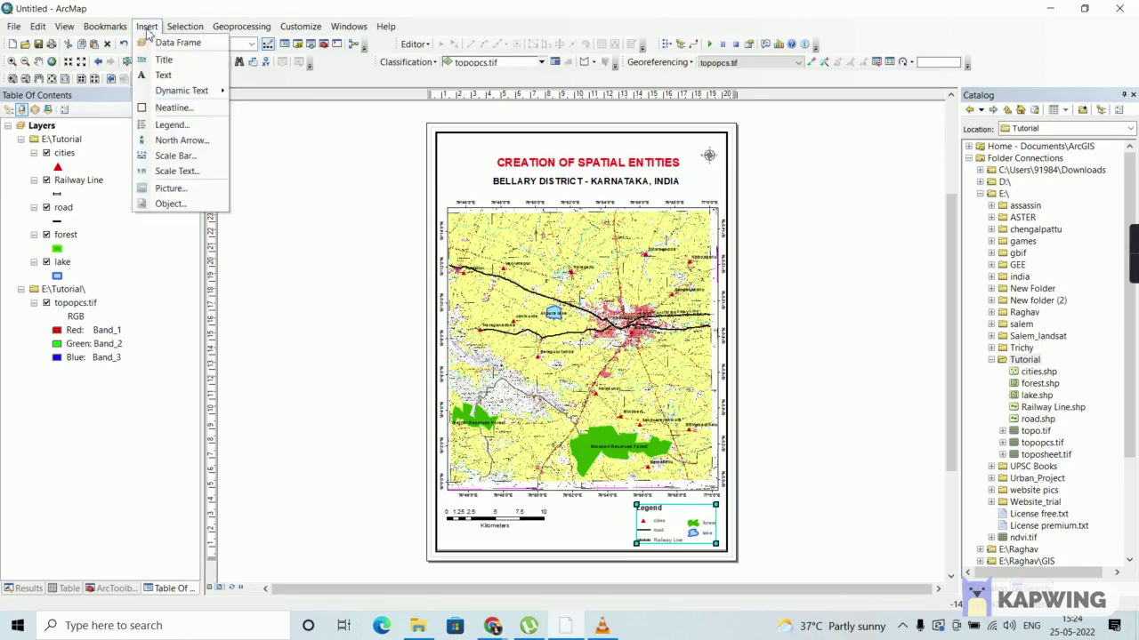
{"action": "left_click", "coordinate": [160, 76]}
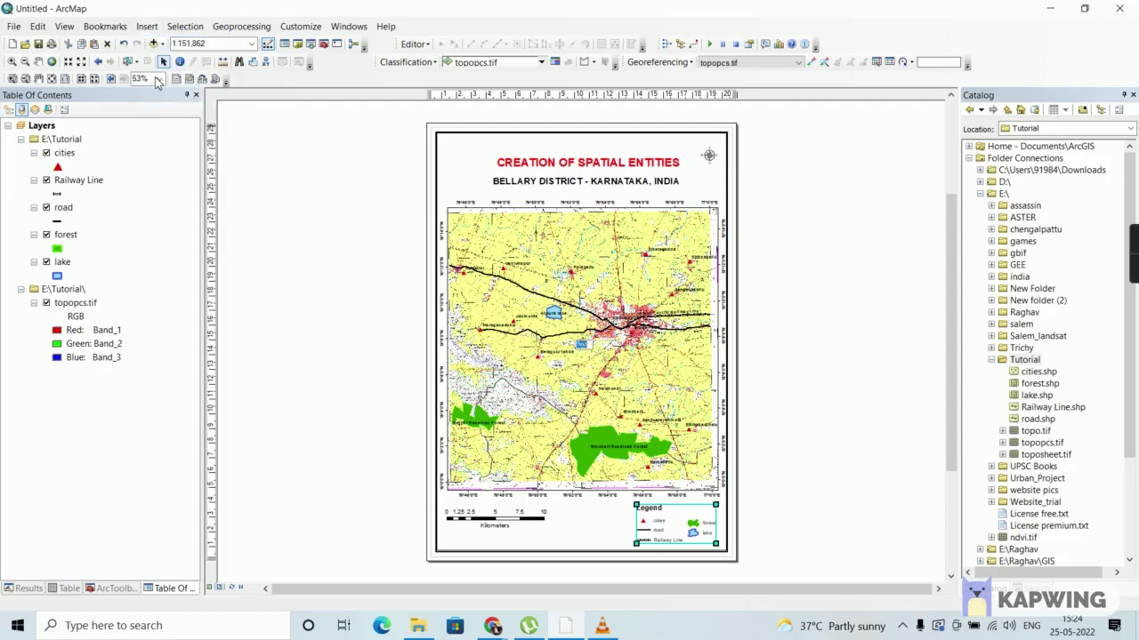
{"action": "left_click", "coordinate": [331, 104]}
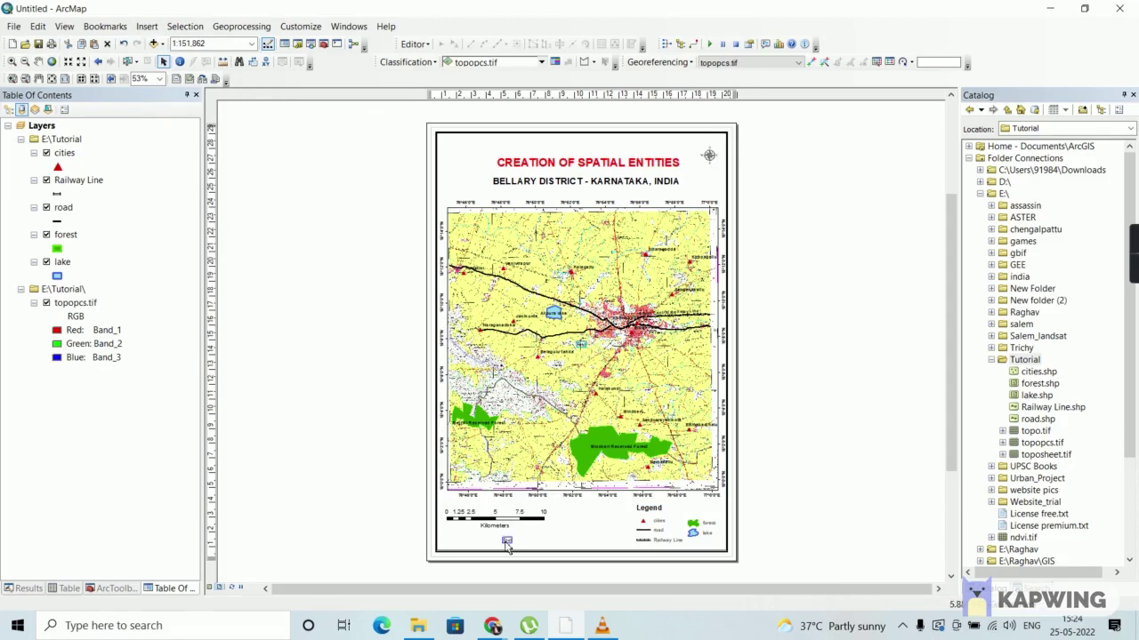
{"action": "left_click_drag", "start_coordinate": [492, 548], "coordinate": [475, 549]}
- Change the new text to "SOURCE" with "SOI TOPOSHEET NO.D43E16" on a second line, and shift it inside the neatline beneath the scale bar
{"action": "double_click", "coordinate": [471, 543]}
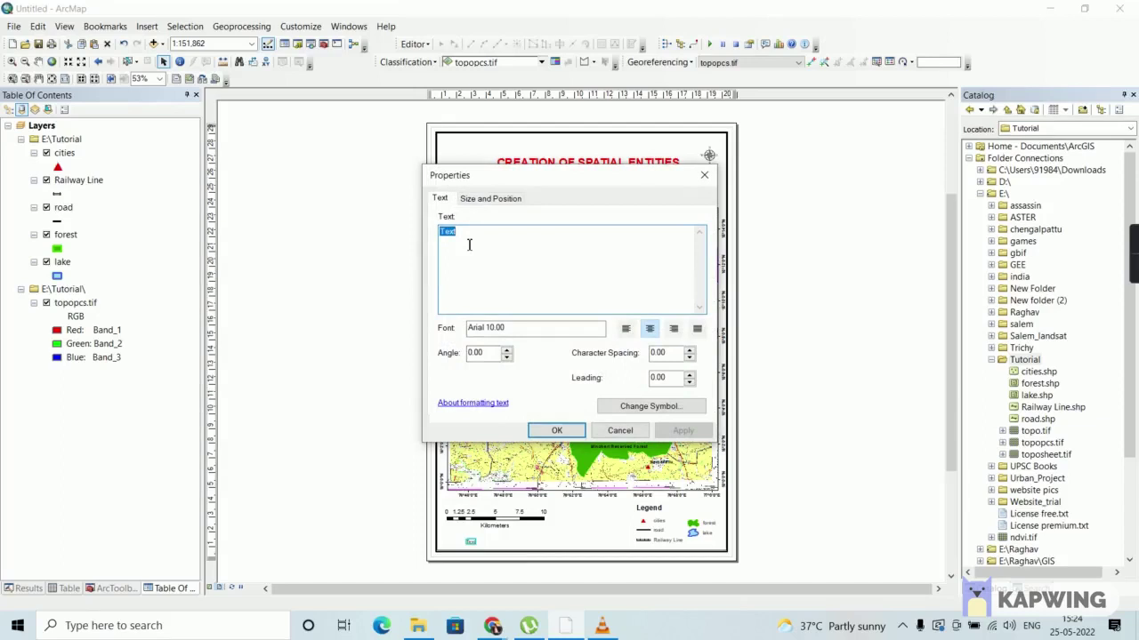
{"action": "type", "text": "SOU"}
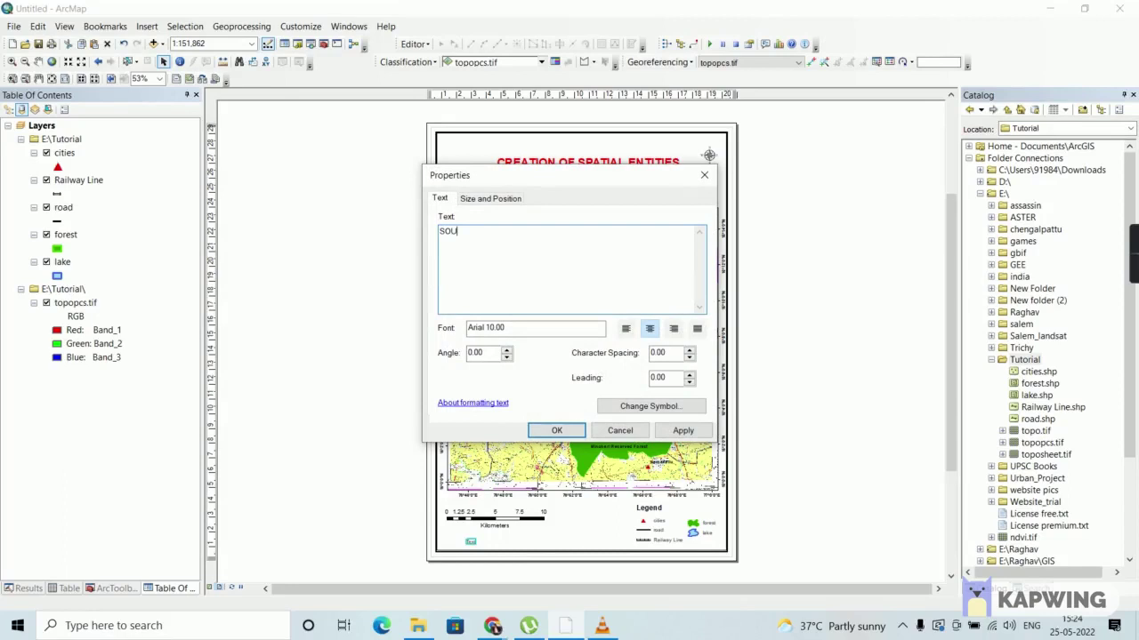
{"action": "type", "text": "RCE"}
{"action": "type", "text": "SOI TOP"}
{"action": "type", "text": "OSHEE"}
{"action": "type", "text": "T NO"}
{"action": "type", "text": "."}
{"action": "type", "text": "D"}
{"action": "type", "text": "43"}
{"action": "type", "text": "E16"}
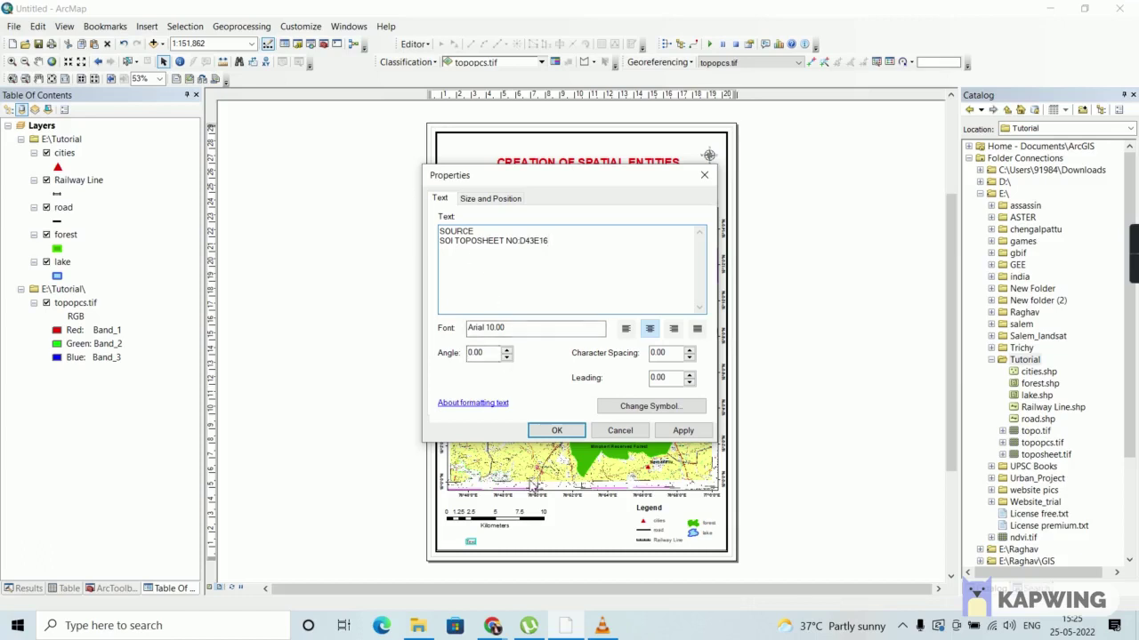
{"action": "left_click", "coordinate": [546, 439]}
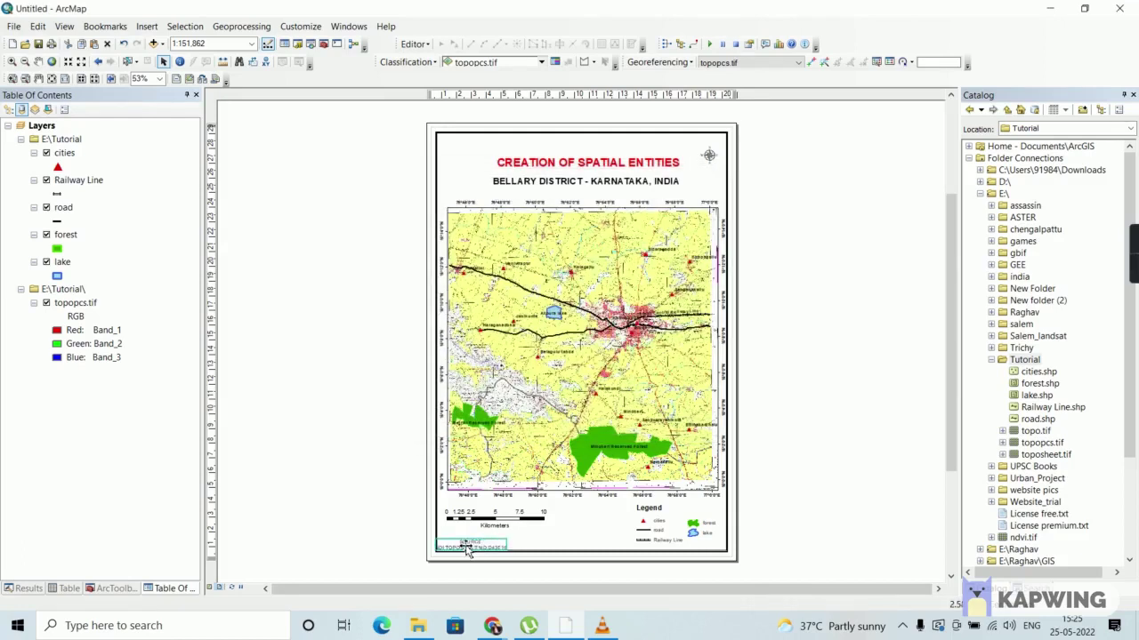
{"action": "left_click_drag", "start_coordinate": [466, 550], "coordinate": [484, 549]}
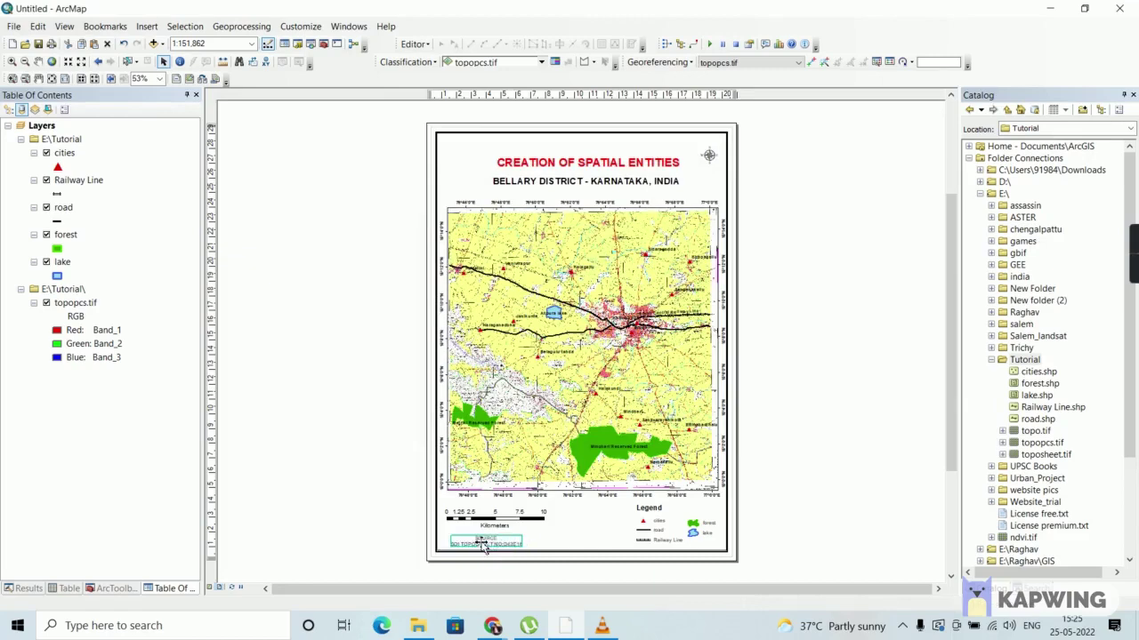
{"action": "left_click", "coordinate": [815, 271]}
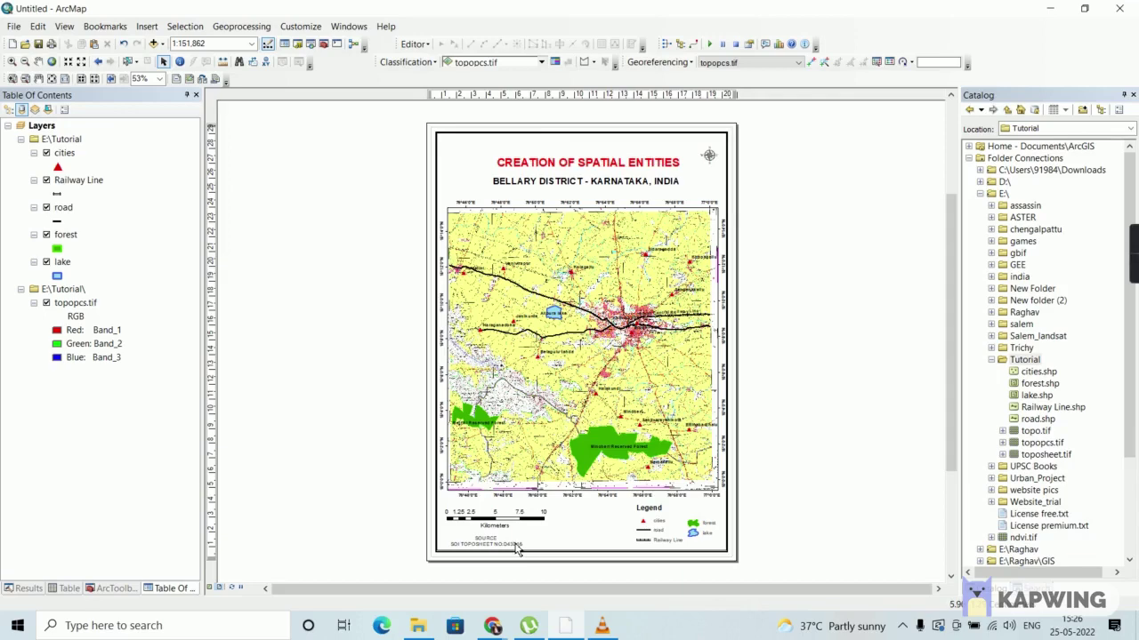
- Export the map layout to the Desktop as a 96 dpi JPEG named SAMPLE MAP
{"action": "left_click", "coordinate": [14, 27]}
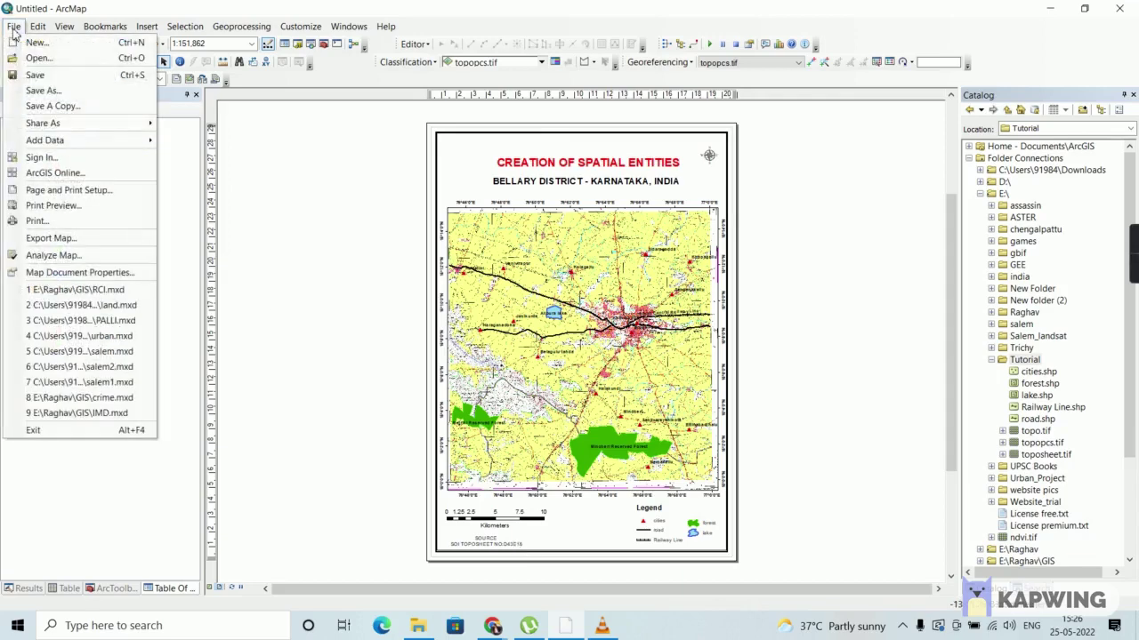
{"action": "left_click", "coordinate": [89, 240]}
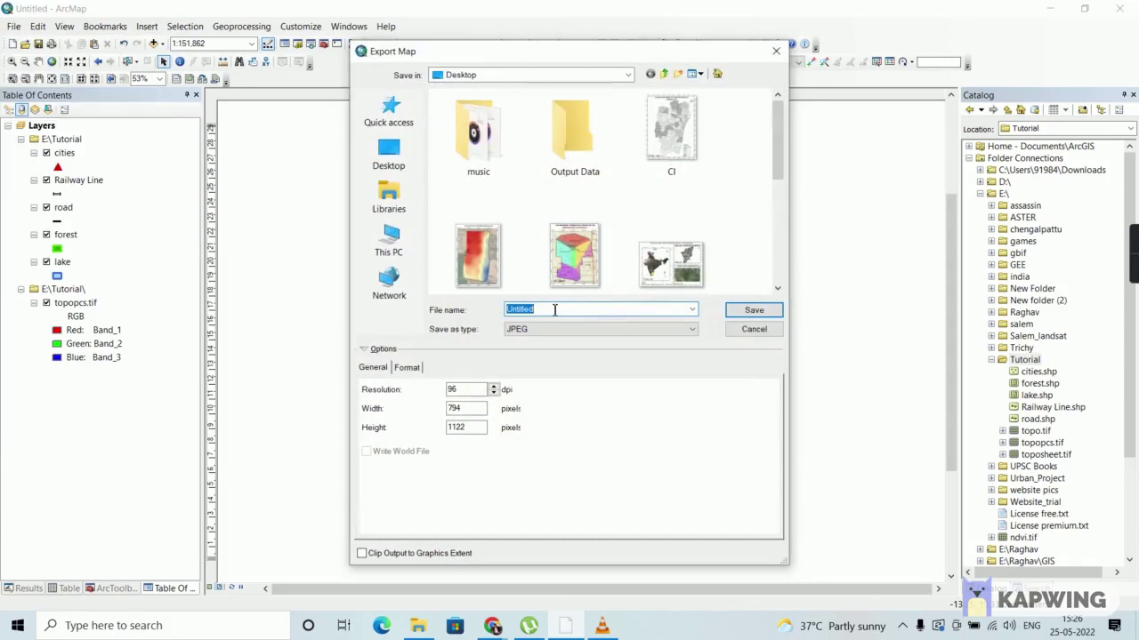
{"action": "type", "text": "SAMPLE MA"}
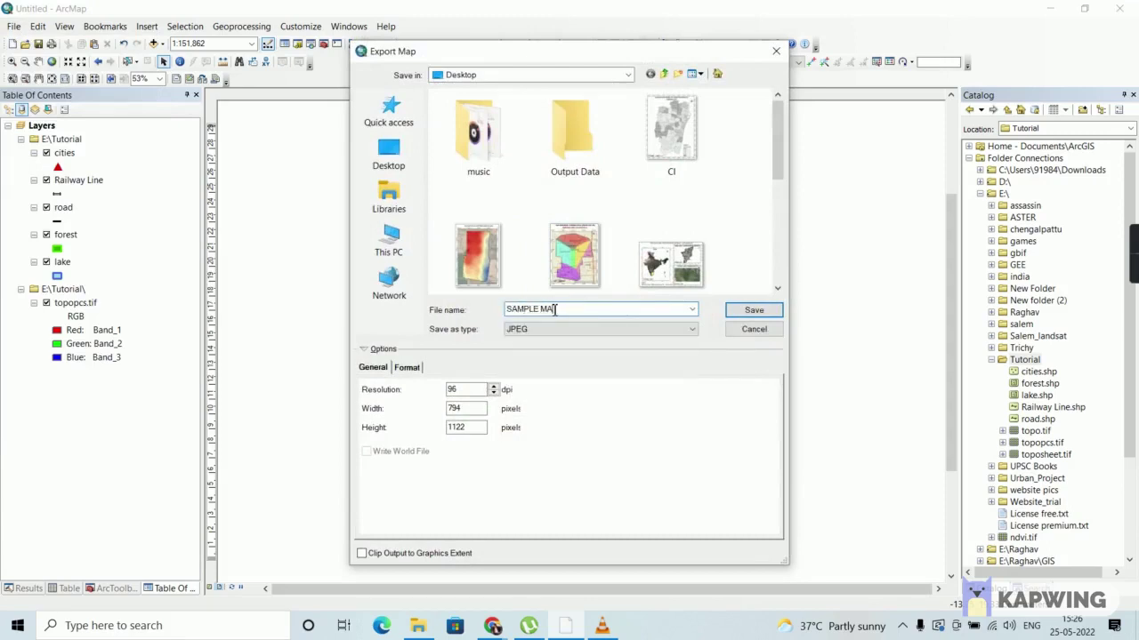
{"action": "type", "text": "P"}
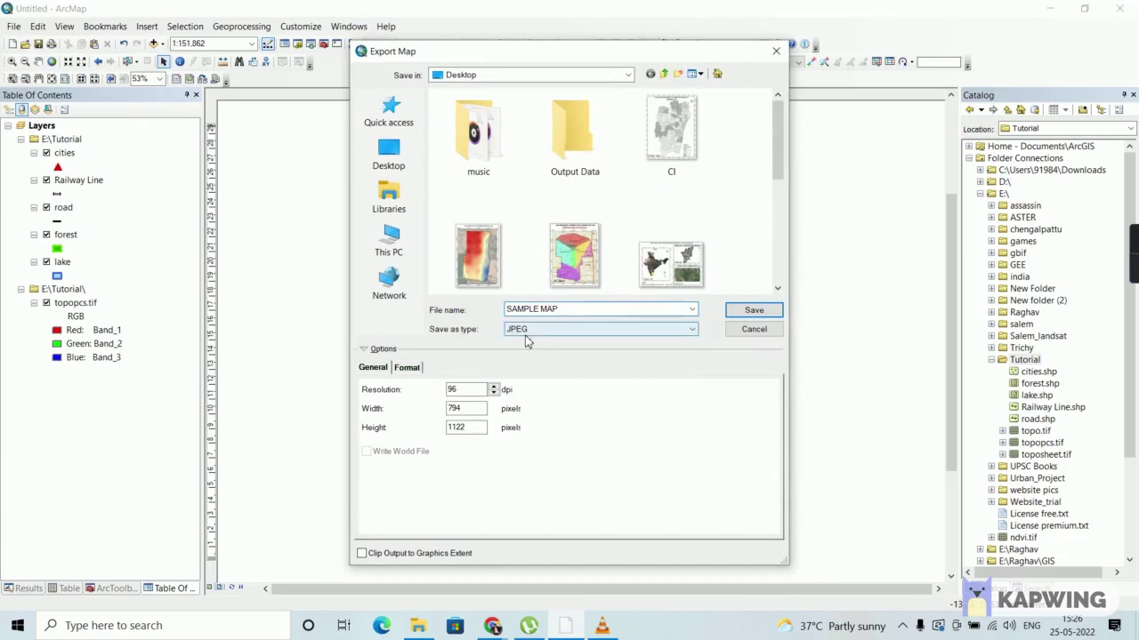
{"action": "left_click", "coordinate": [738, 317]}
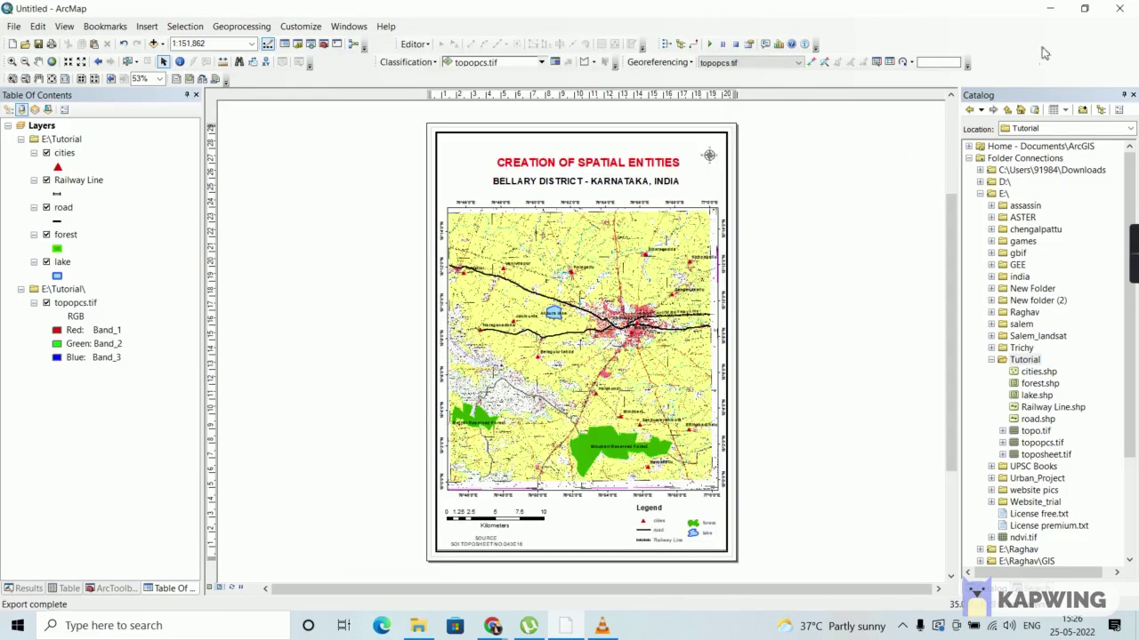
- Minimize the map window and open the exported SAMPLE MAP image from the desktop to view it
{"action": "left_click", "coordinate": [1050, 9]}
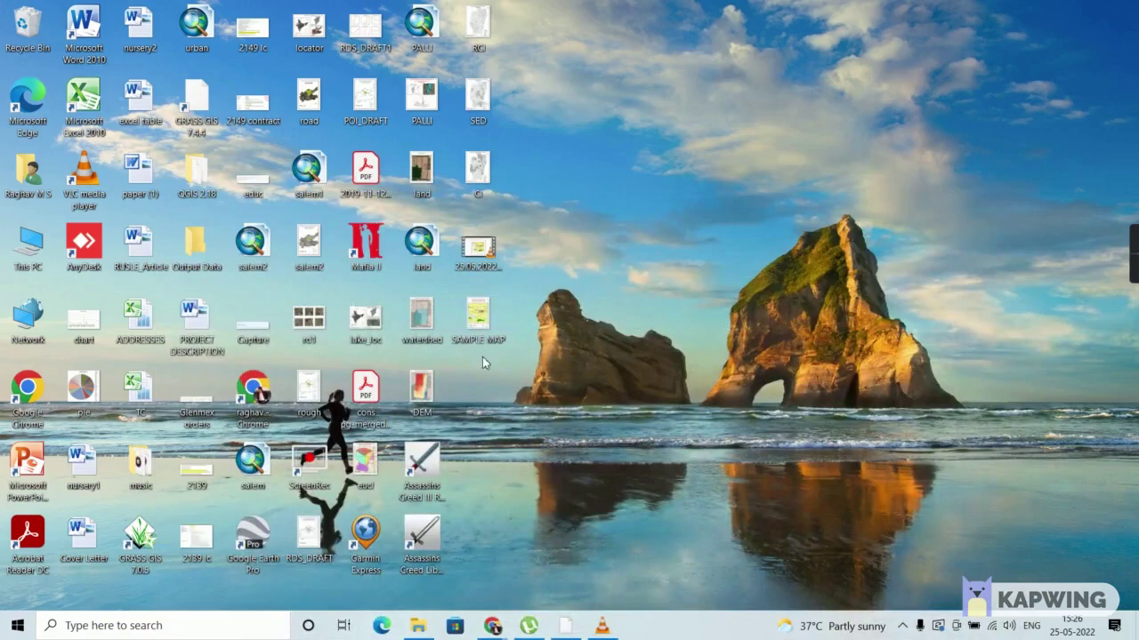
{"action": "double_click", "coordinate": [480, 328]}
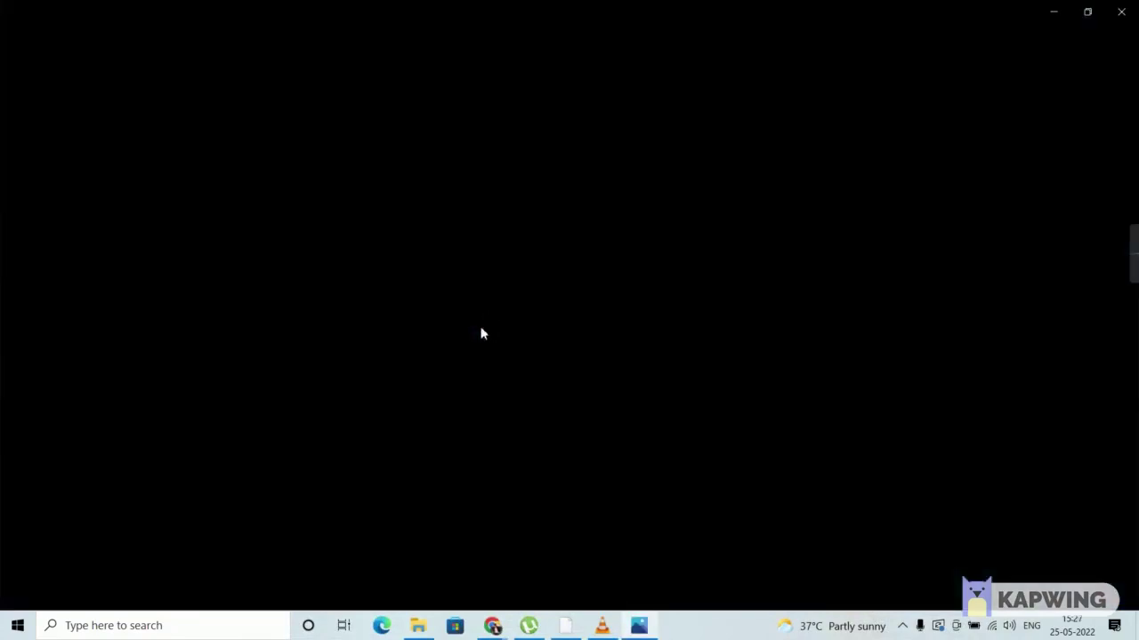